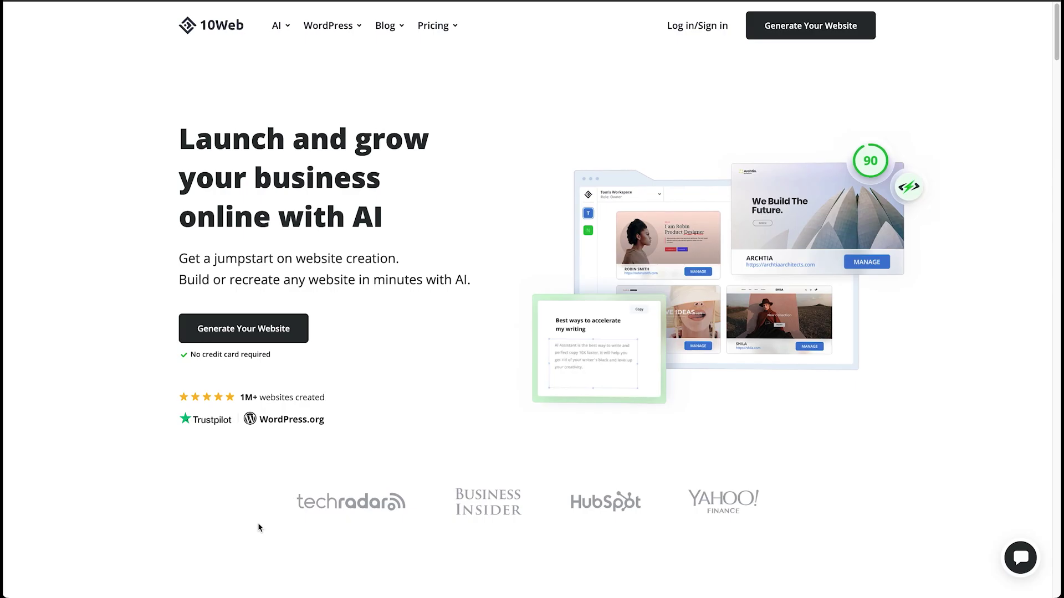
- Look over the 10Web homepage, then start generating a new website with AI
scroll(440, 348, down, 6)
scroll(440, 348, down, 20)
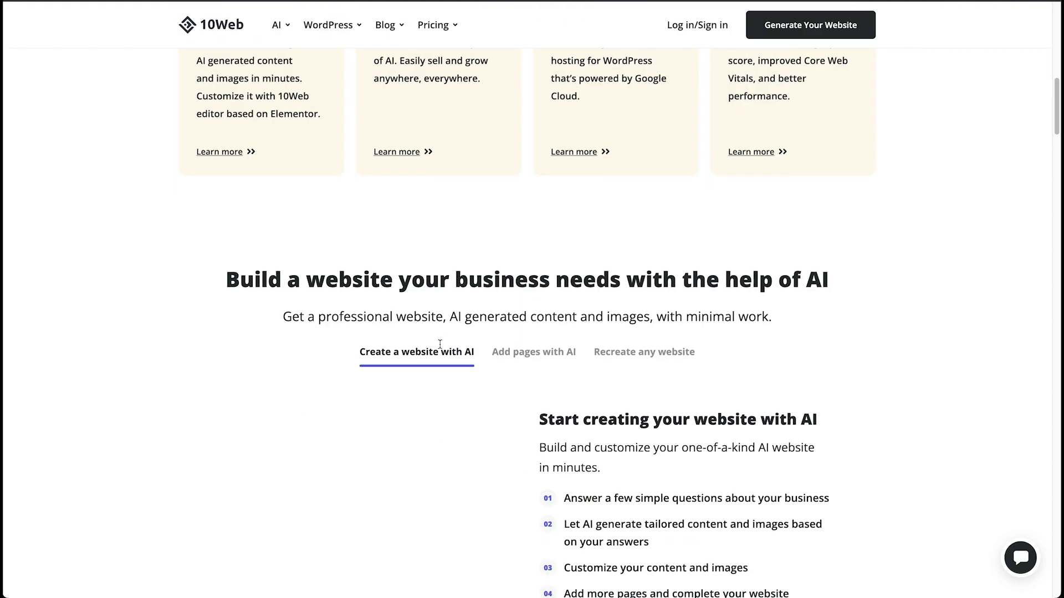
scroll(441, 348, down, 10)
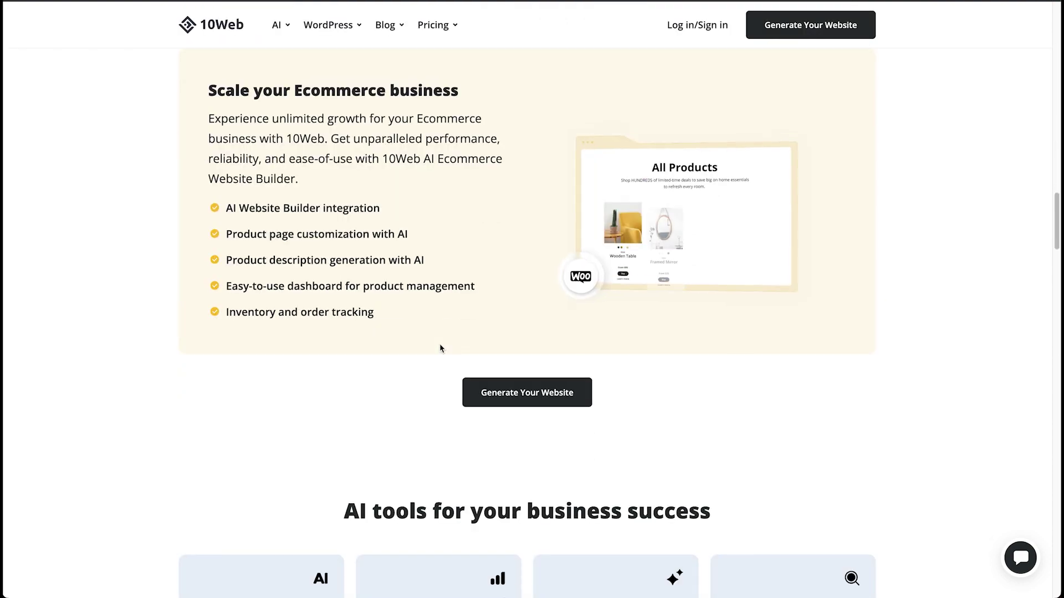
key(Home)
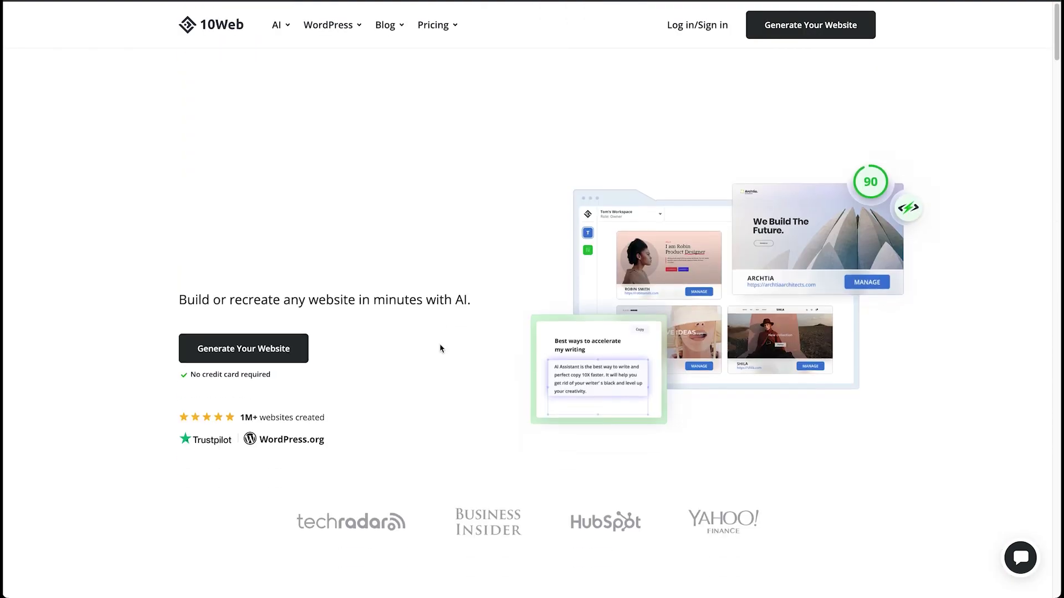
click(241, 328)
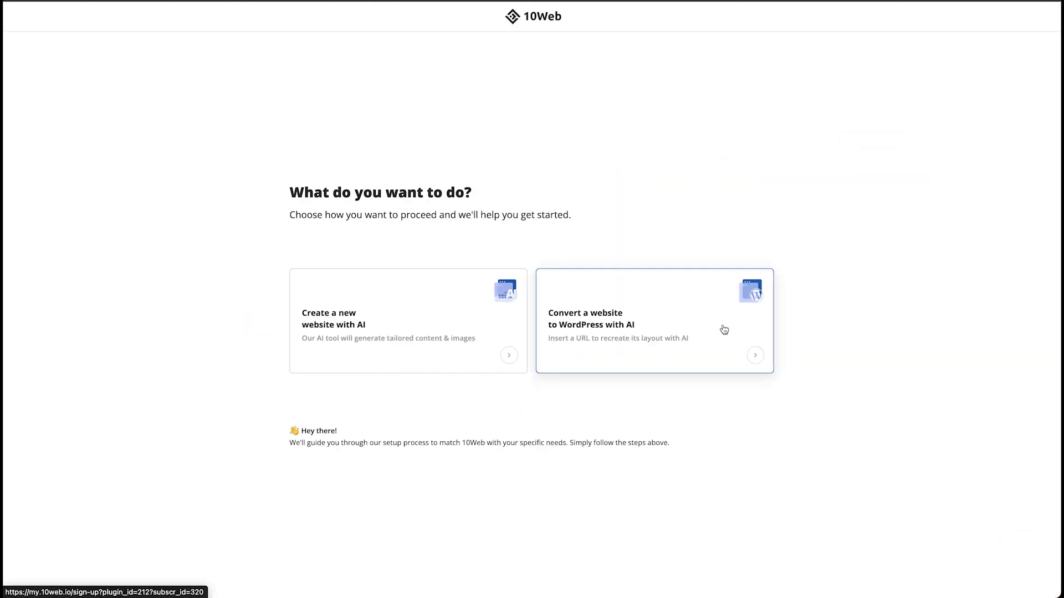
click(410, 348)
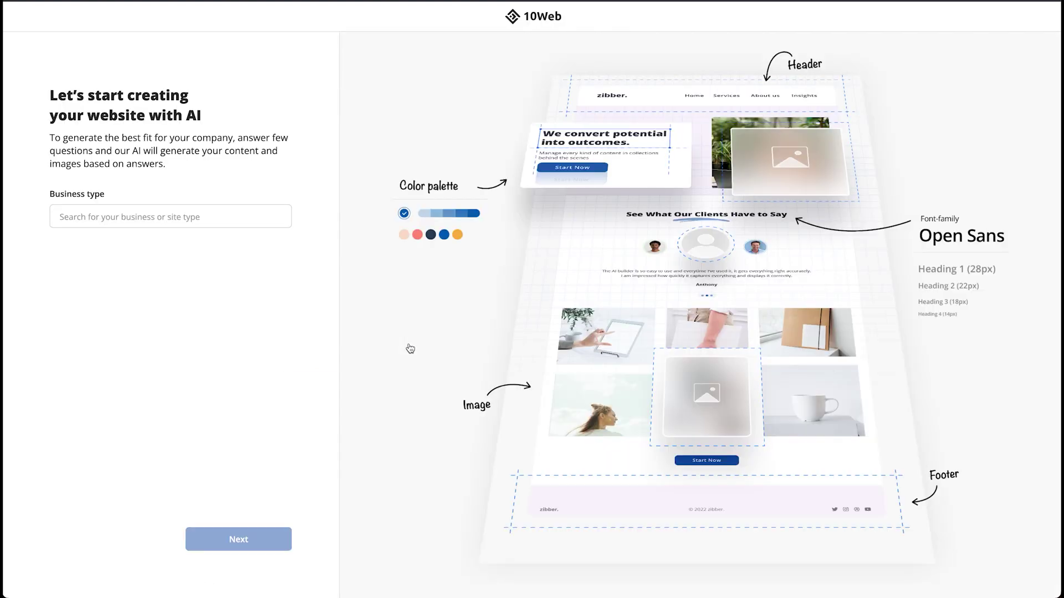
- Set the business type to Electronics and continue to the website theme and structure choice
click(239, 217)
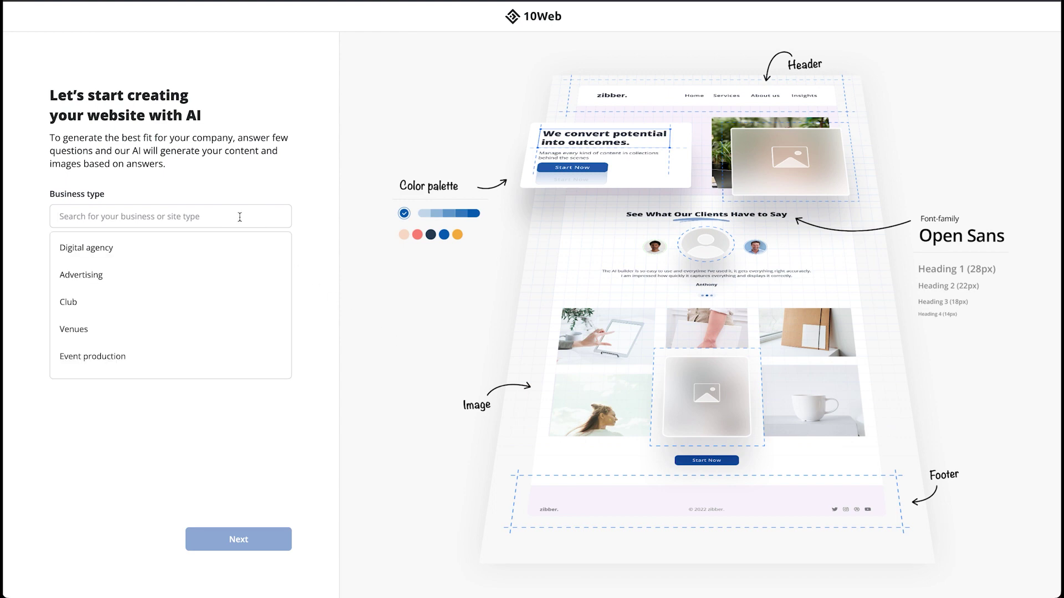
scroll(181, 301, down, 3)
scroll(181, 302, up, 2)
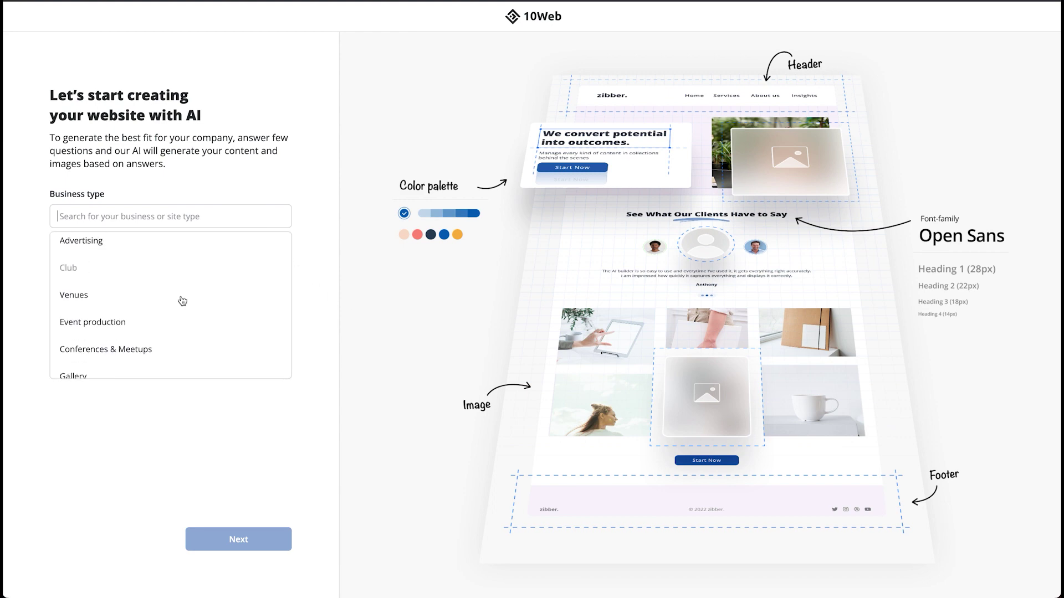
click(79, 296)
click(121, 218)
scroll(162, 332, down, 5)
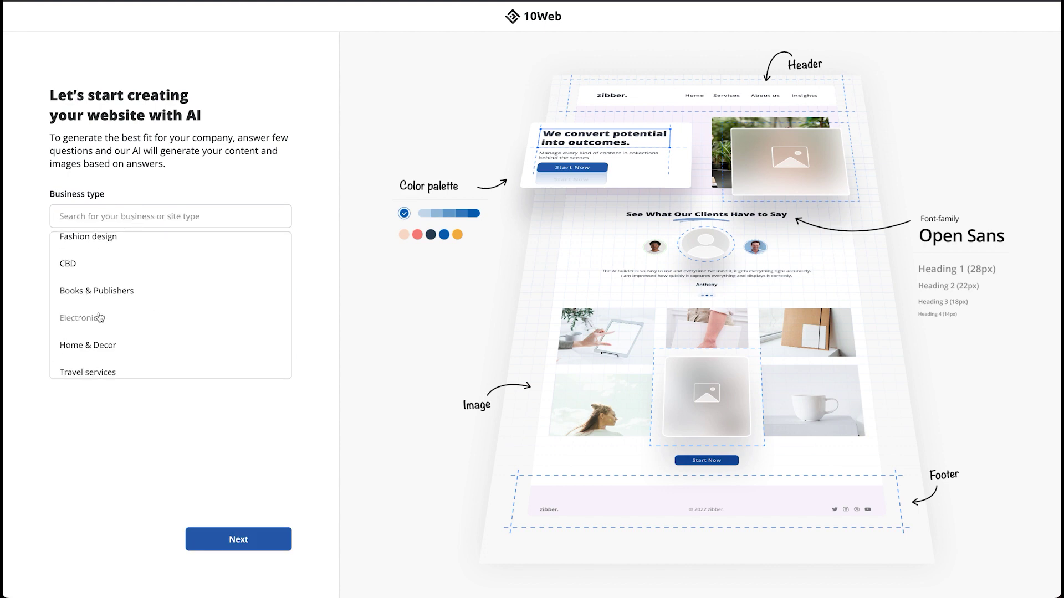
click(85, 320)
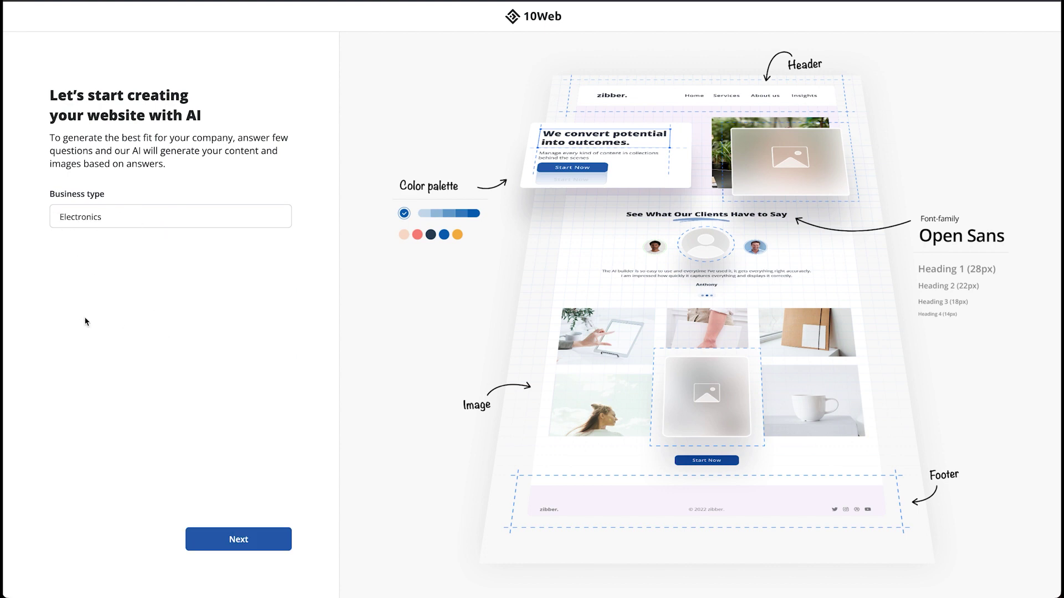
click(258, 546)
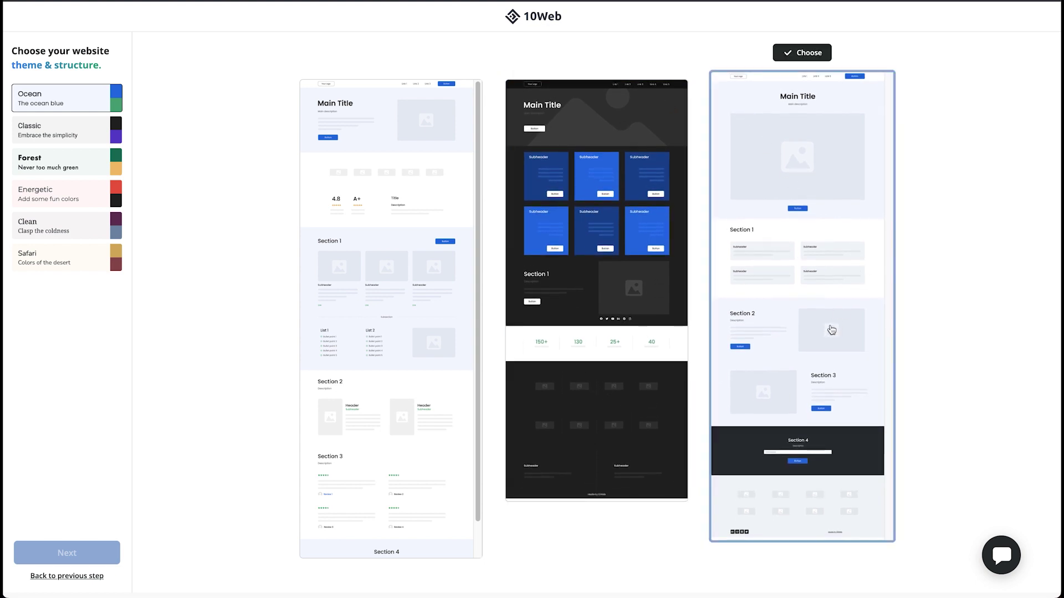
- Choose the light layout with the Main Title beside an image, preview several color themes, and continue with Safari
click(433, 259)
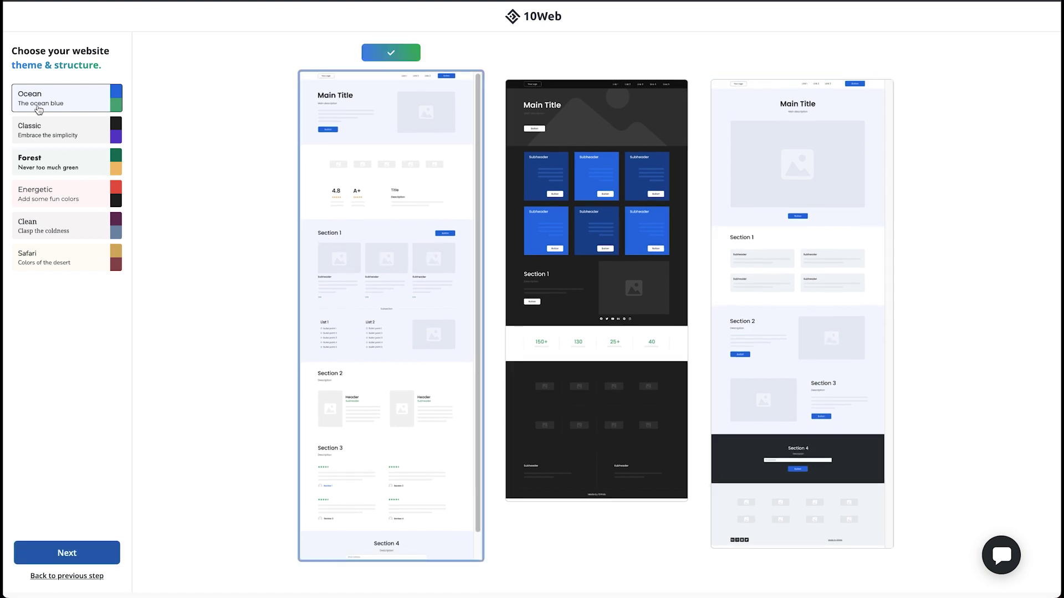
click(60, 167)
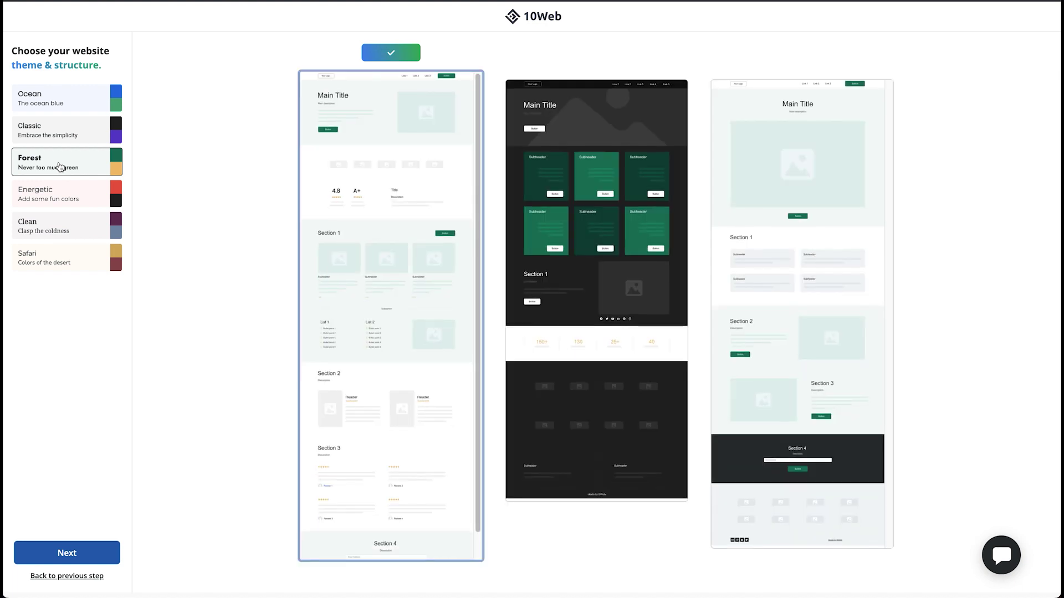
click(60, 203)
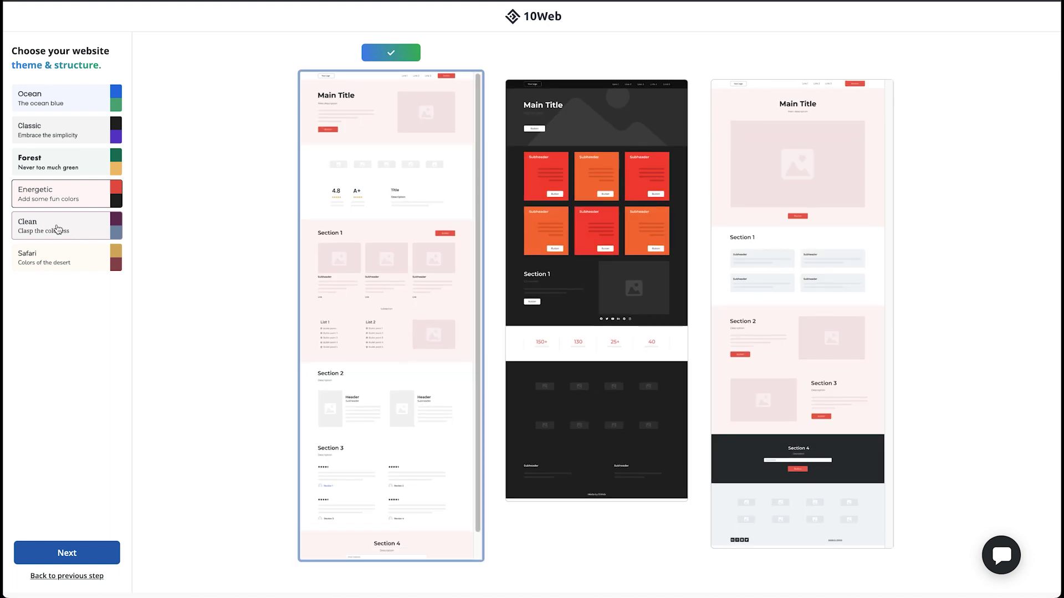
click(58, 229)
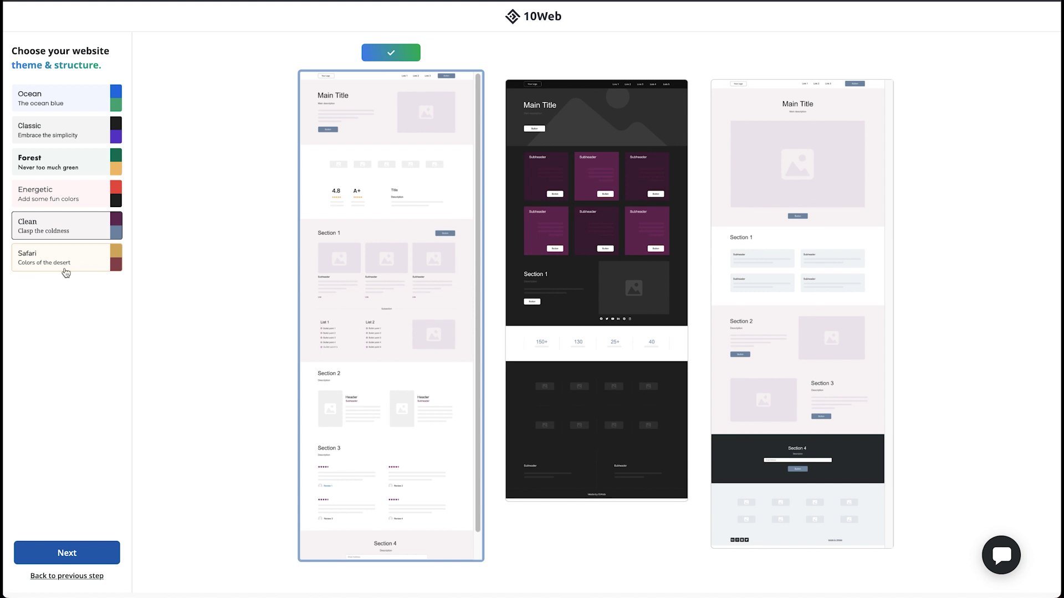
click(74, 266)
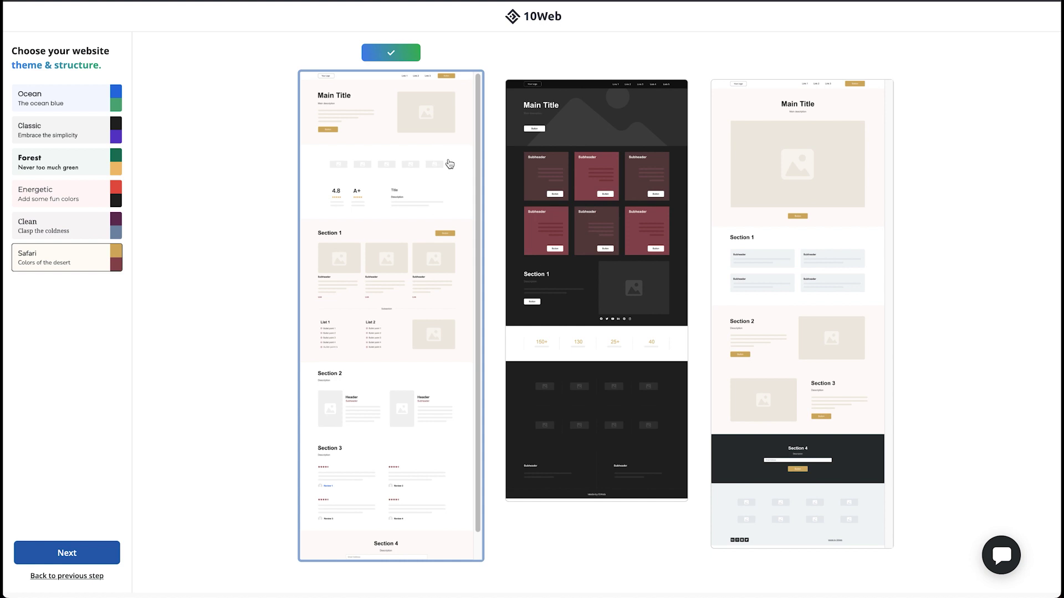
click(84, 560)
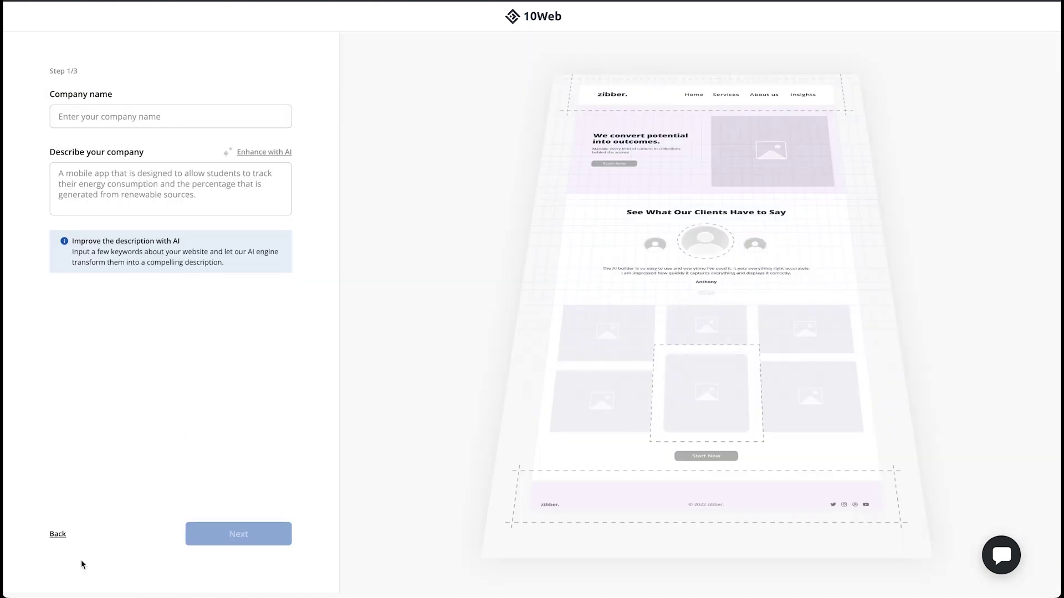
- Enter the company name Sunray Inc. with the description "A personal device manufacturer that specializes on green energy and sustainability." and continue
click(204, 115)
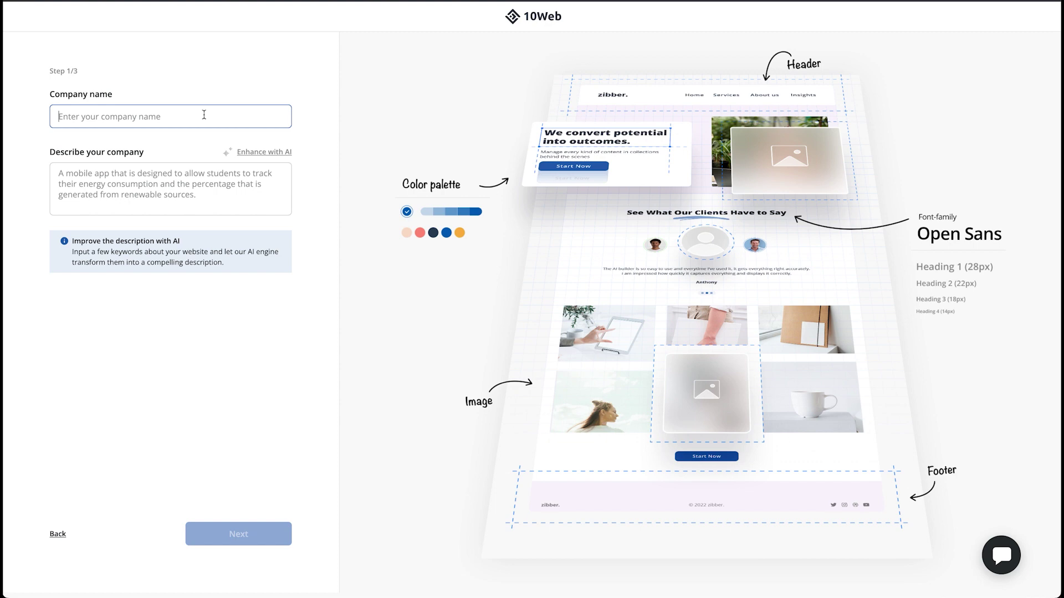
text(Sunray Inc.)
click(68, 173)
text(A toy manufacturer that specializes on)
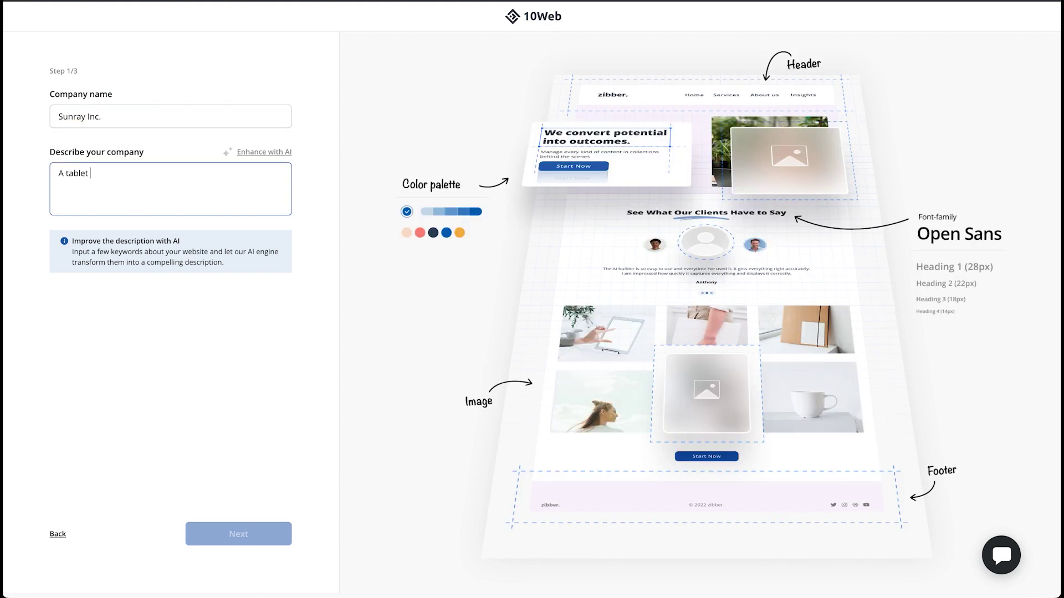
key(BackSpace)
text(personal device manufacturer that specializes on)
text(green enerf)
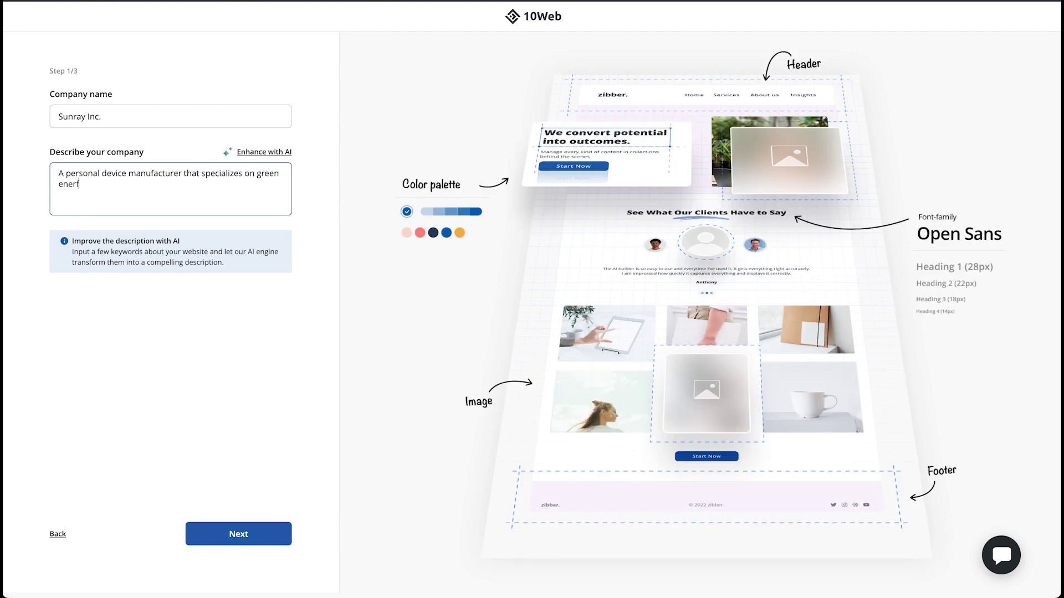
key(BackSpace)
text(gy and sustainability.)
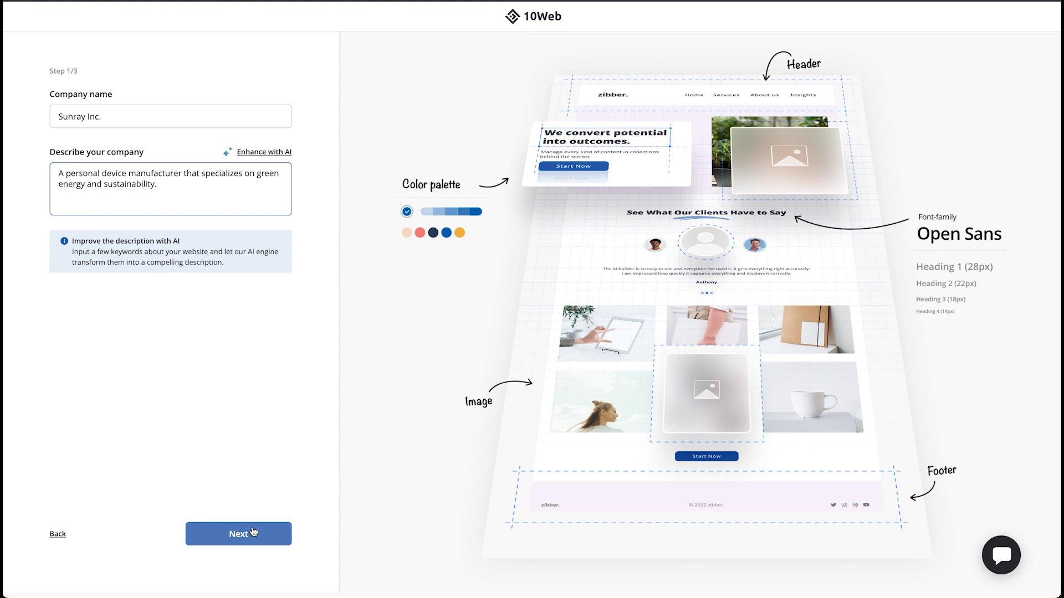
click(253, 533)
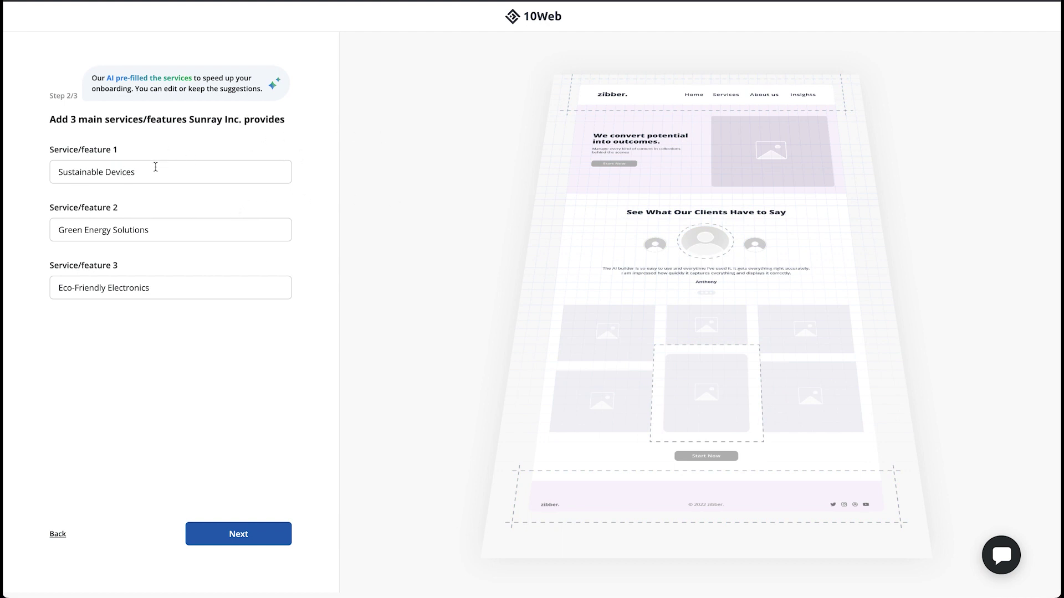
- Keep the three suggested services, generate the website with a Formal tone of voice, and open its preview
click(161, 283)
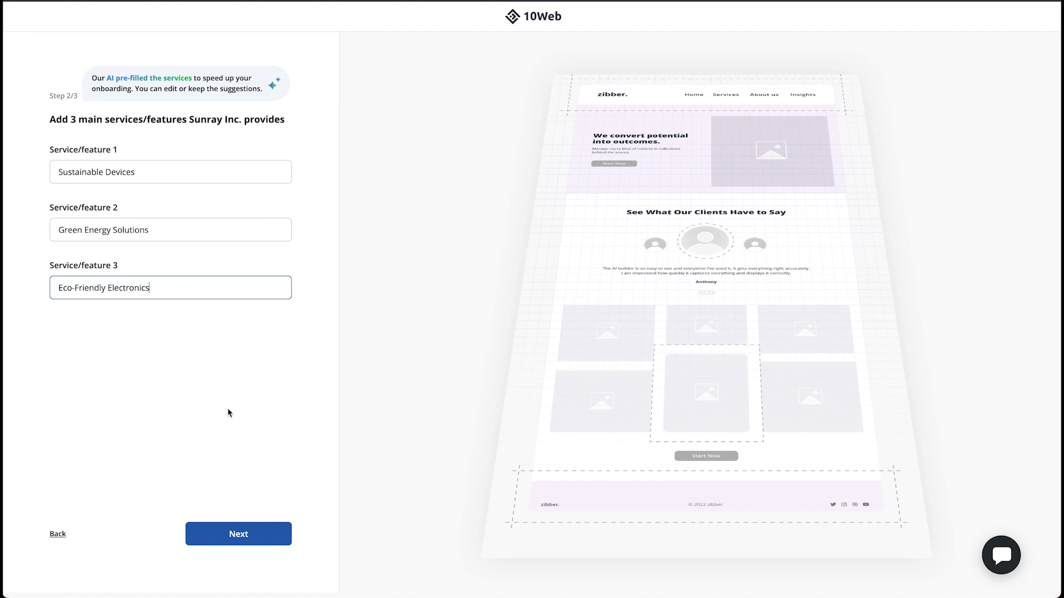
click(227, 539)
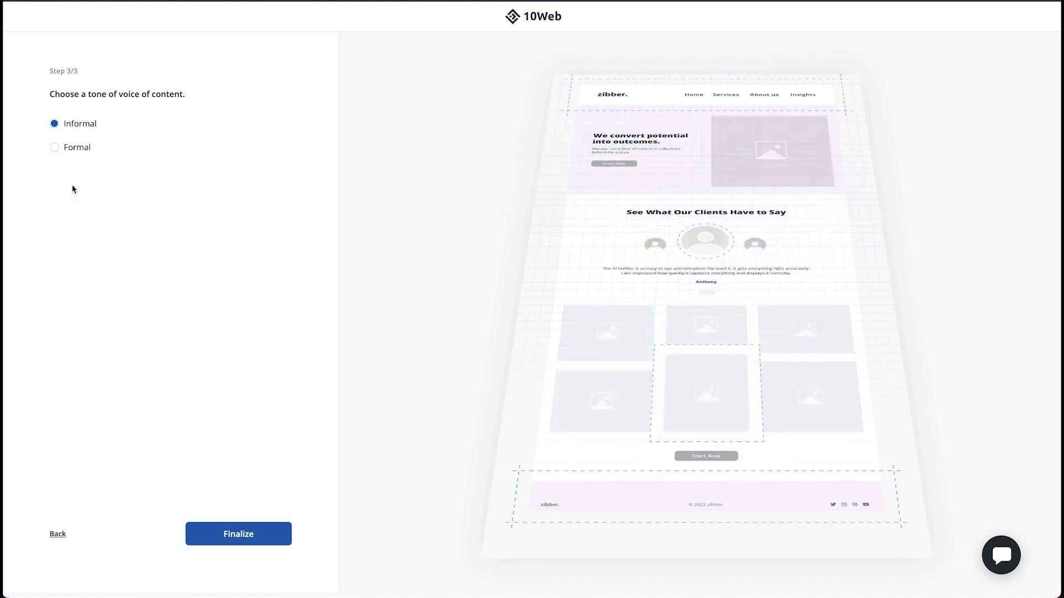
click(75, 150)
click(260, 534)
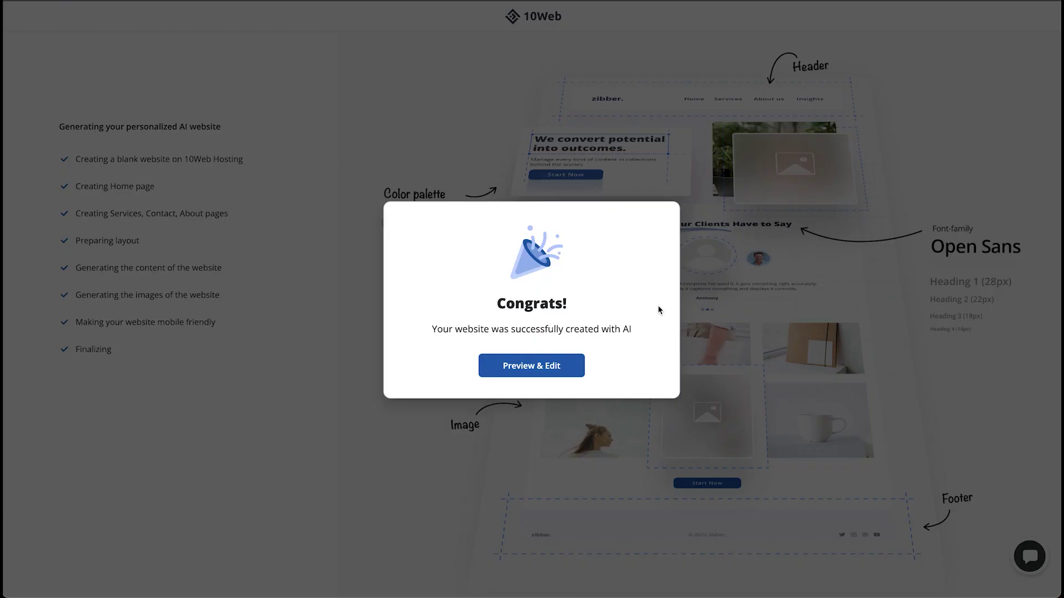
click(558, 368)
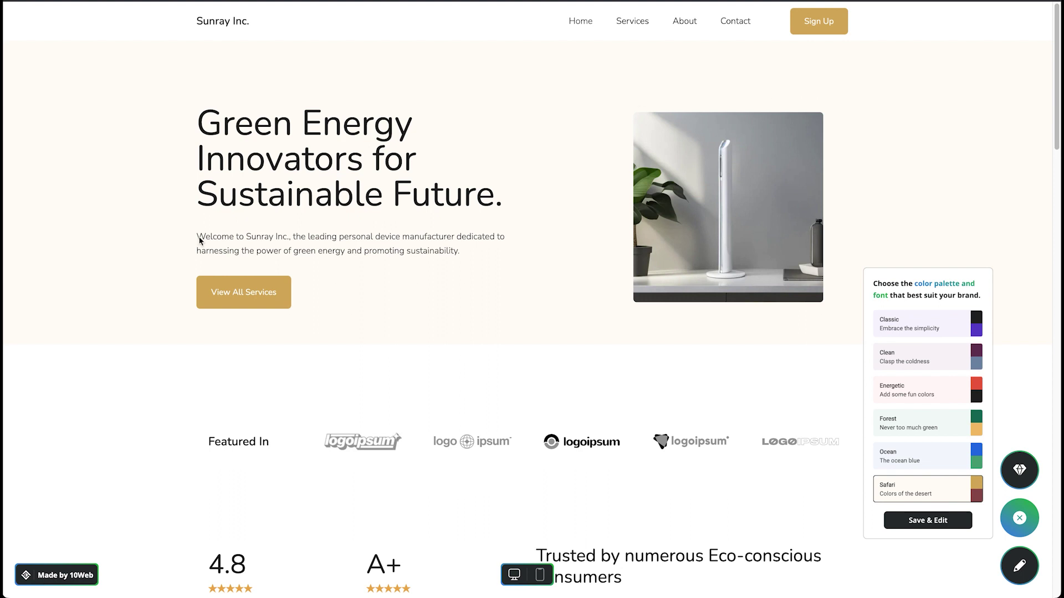
- Examine the generated home page's hero text, Featured In logos, ratings and customer testimonial
drag(198, 236, 545, 270)
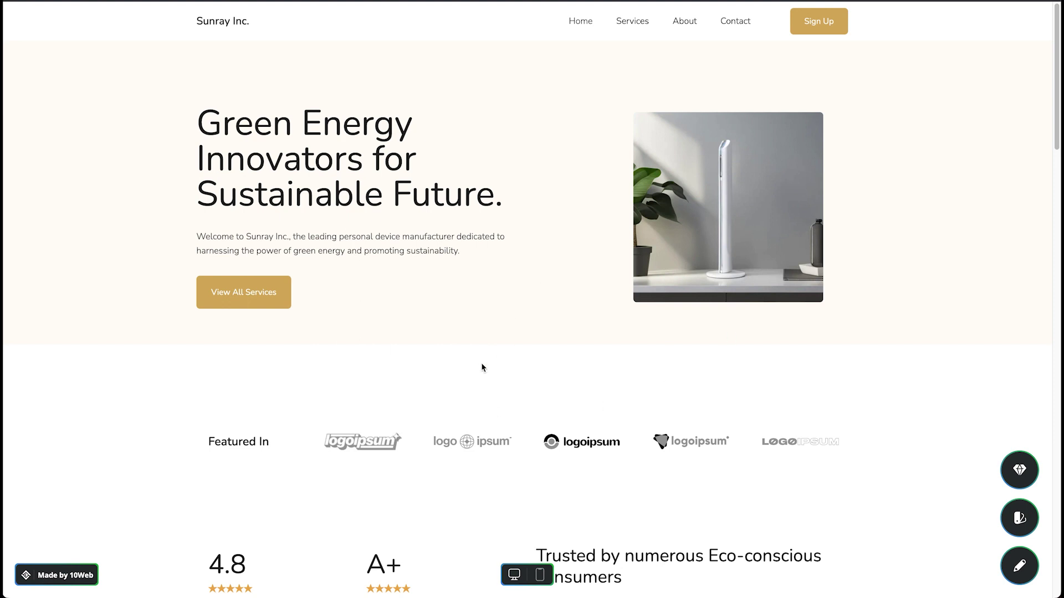
scroll(482, 365, down, 2)
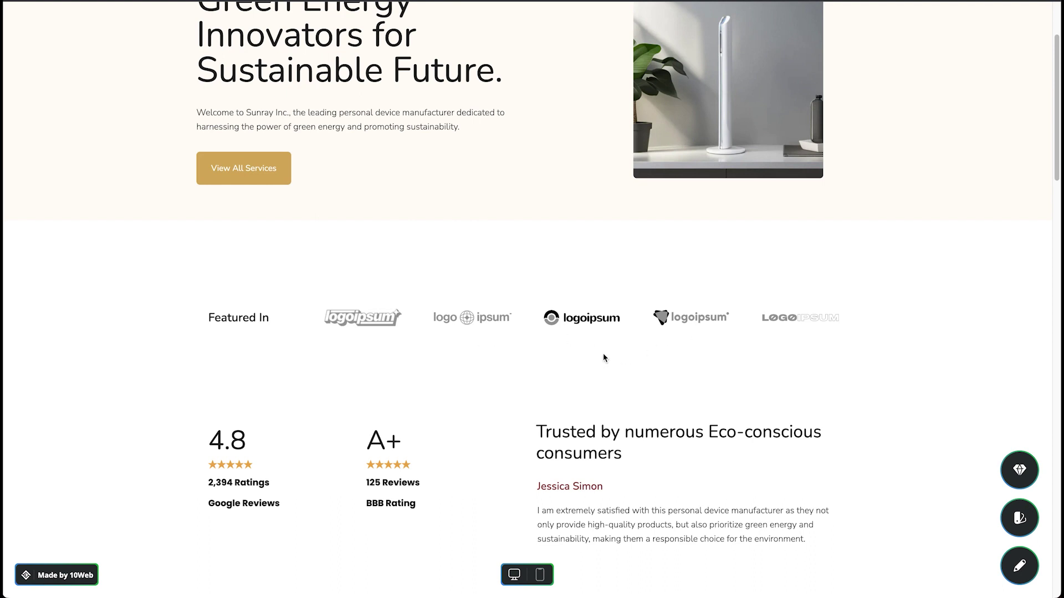
scroll(616, 355, down, 3)
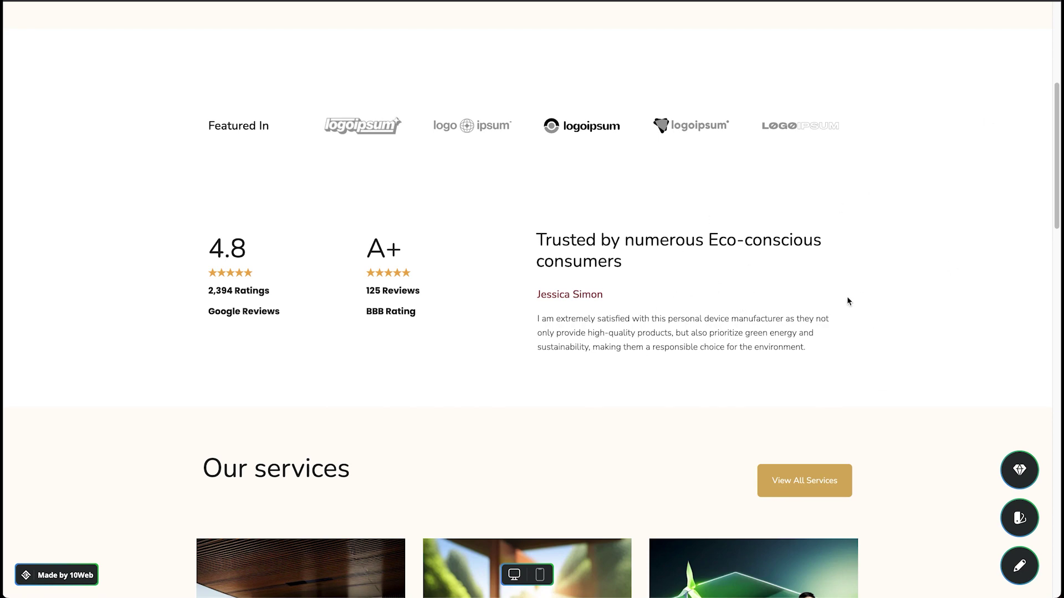
scroll(817, 315, down, 3)
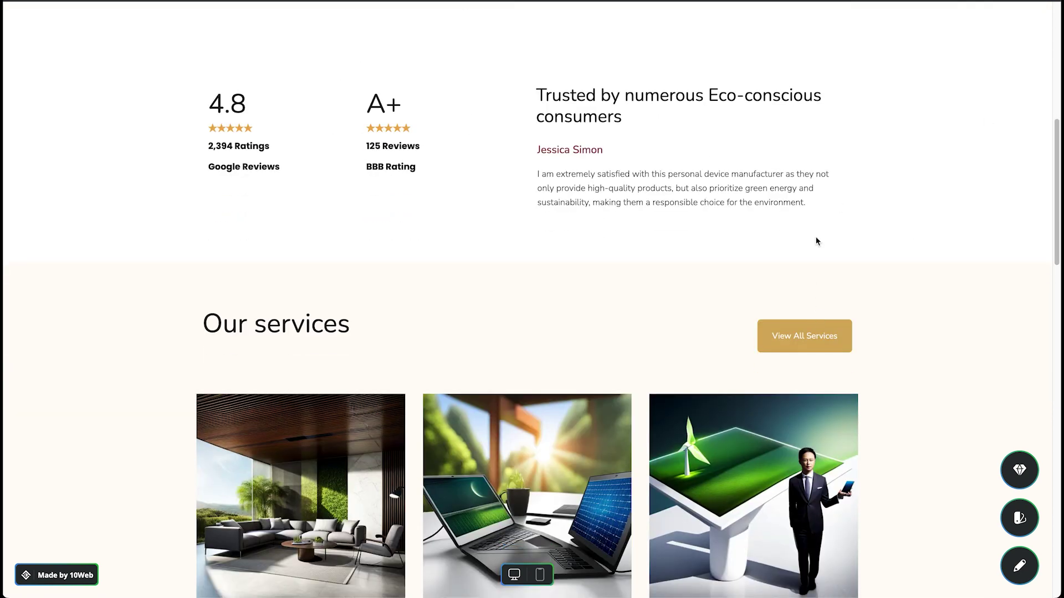
drag(857, 205, 527, 126)
click(728, 172)
drag(335, 163, 494, 168)
click(494, 169)
- Review the Our services cards, the Features & Benefits lists and the Our Team section of the home page
scroll(493, 168, down, 3)
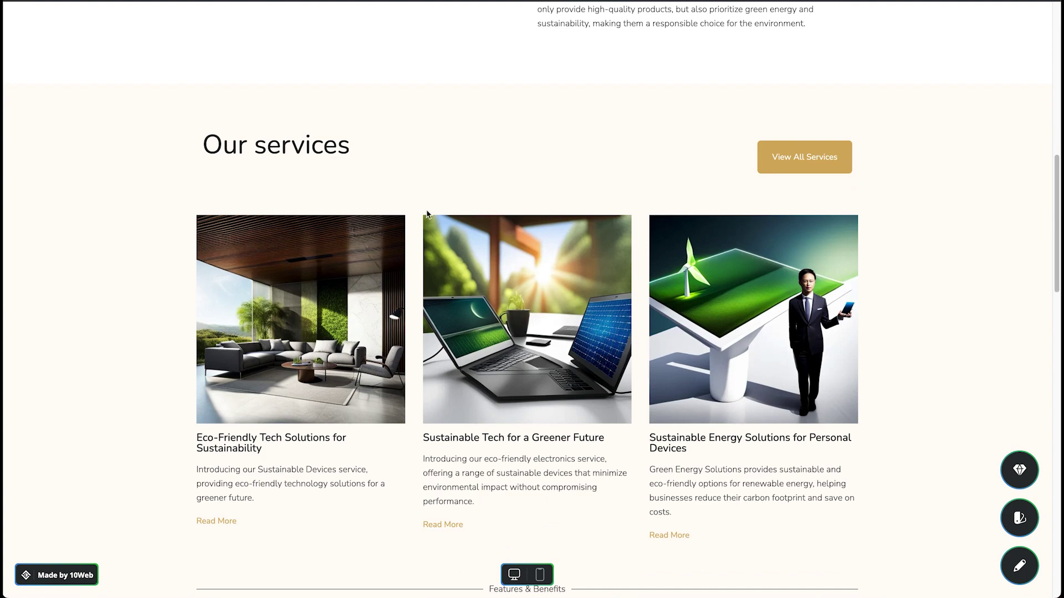
scroll(427, 214, down, 3)
scroll(427, 209, up, 2)
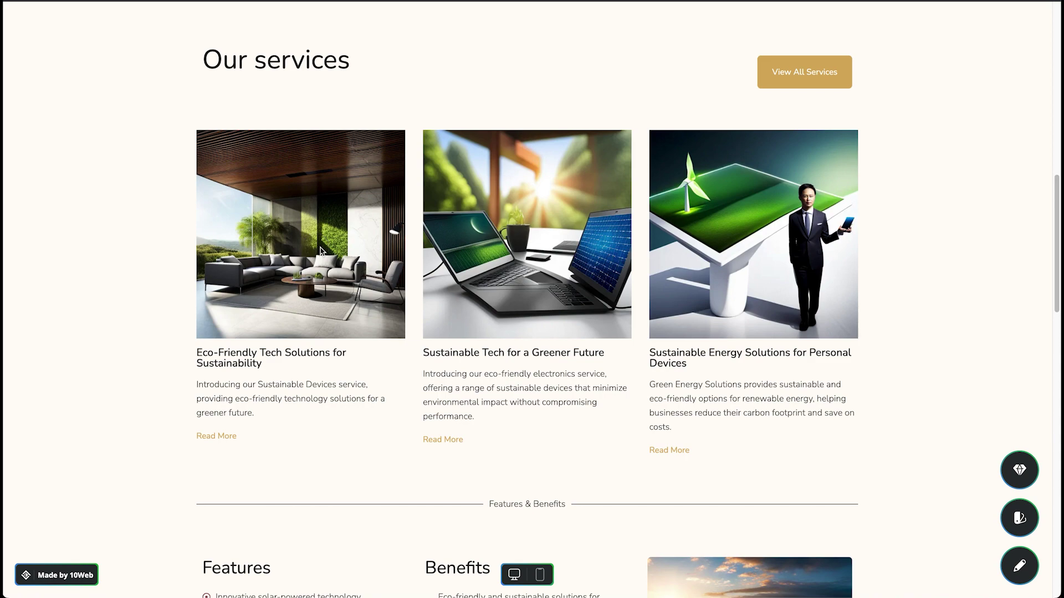
scroll(635, 291, down, 10)
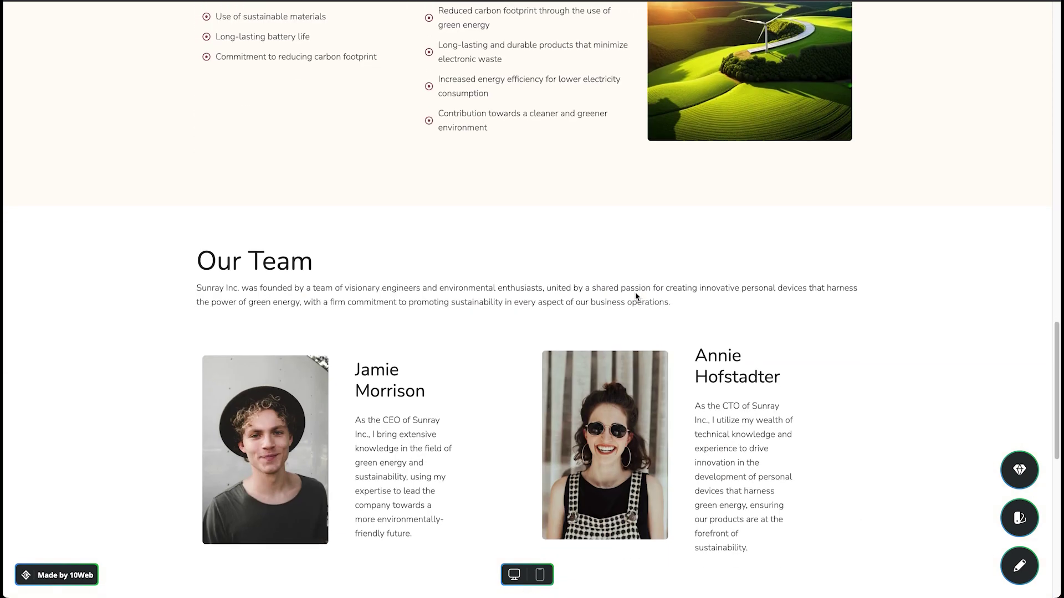
scroll(635, 292, up, 5)
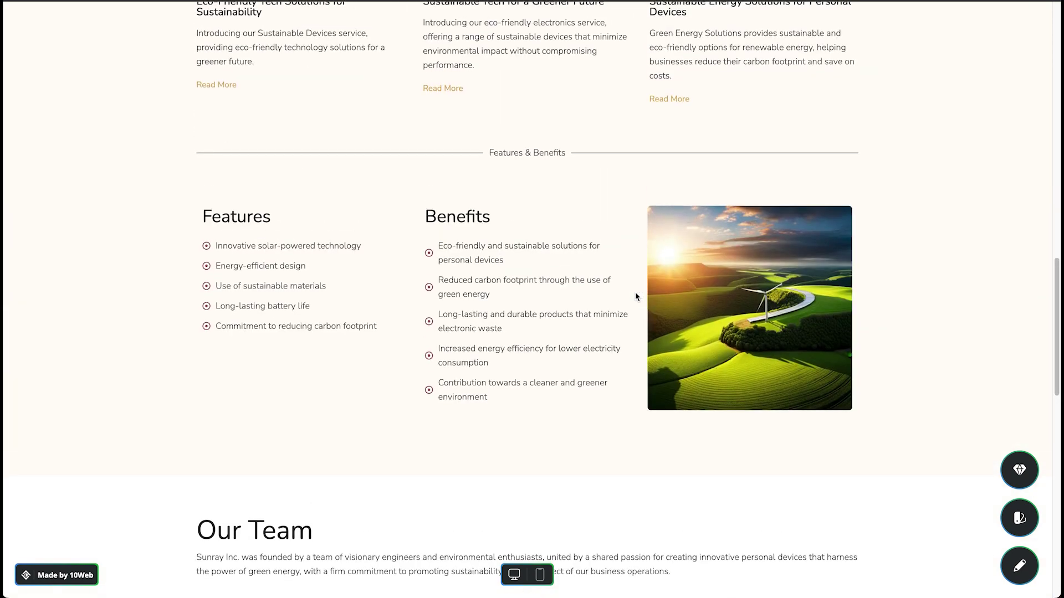
scroll(635, 291, down, 5)
scroll(635, 292, up, 2)
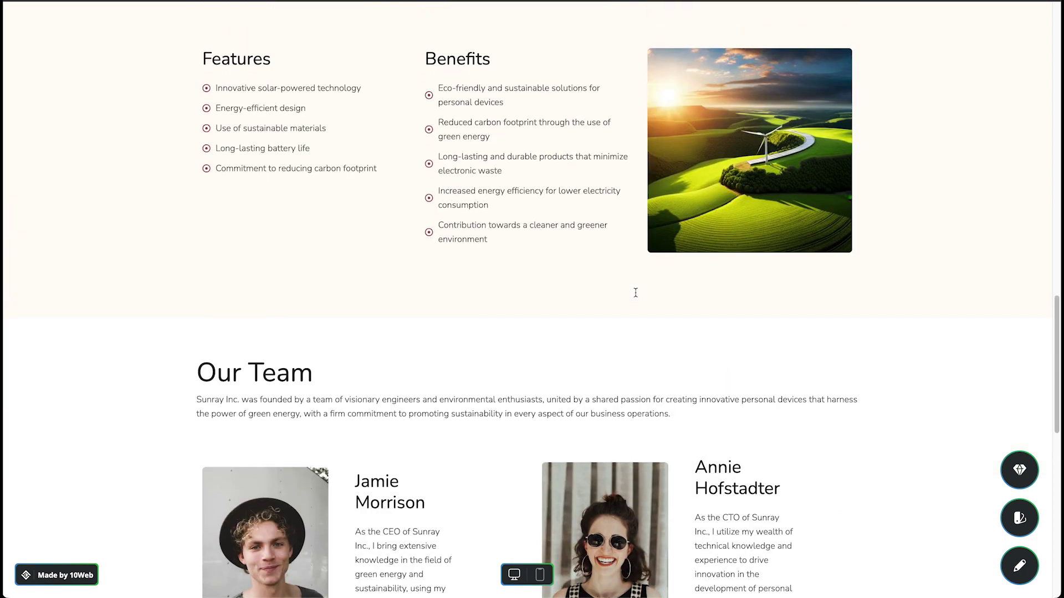
scroll(635, 293, up, 3)
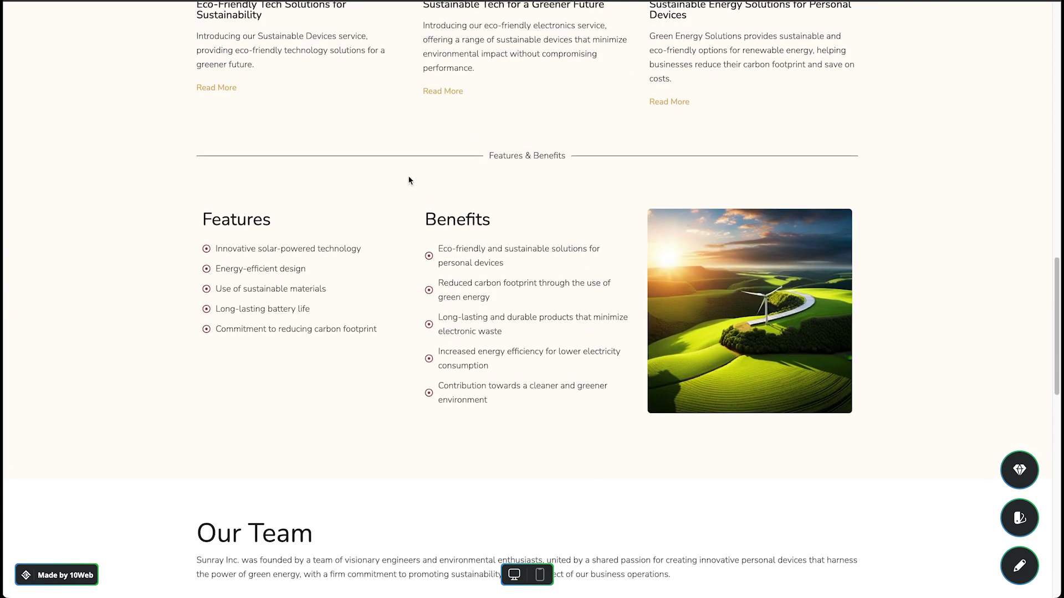
- Review the home page's Our Team, Happy Customers and Subscribe to Newsletter sections down to the footer
scroll(769, 345, down, 7)
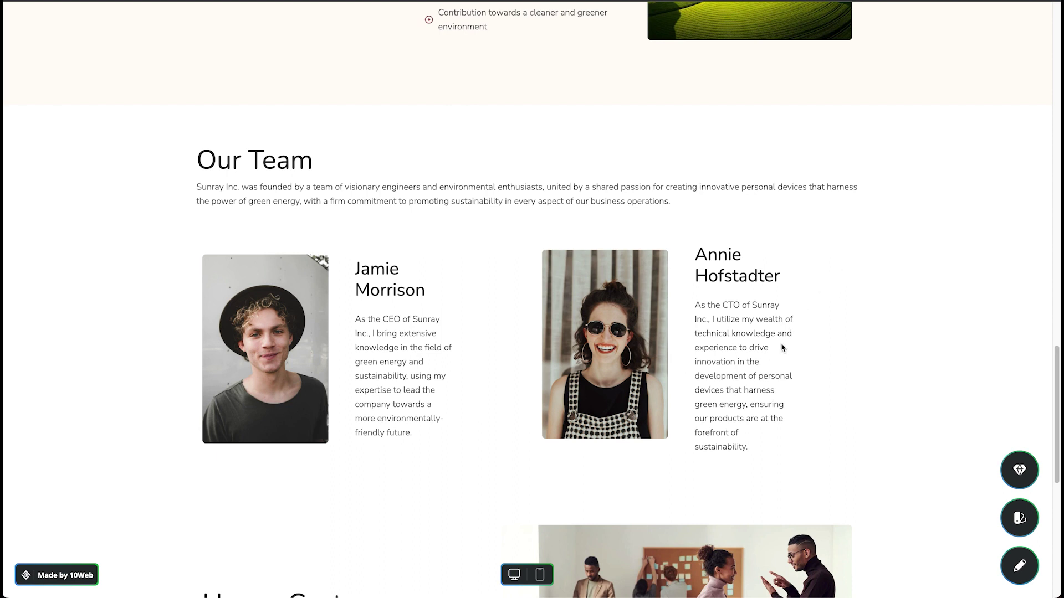
scroll(547, 359, down, 4)
scroll(548, 360, down, 4)
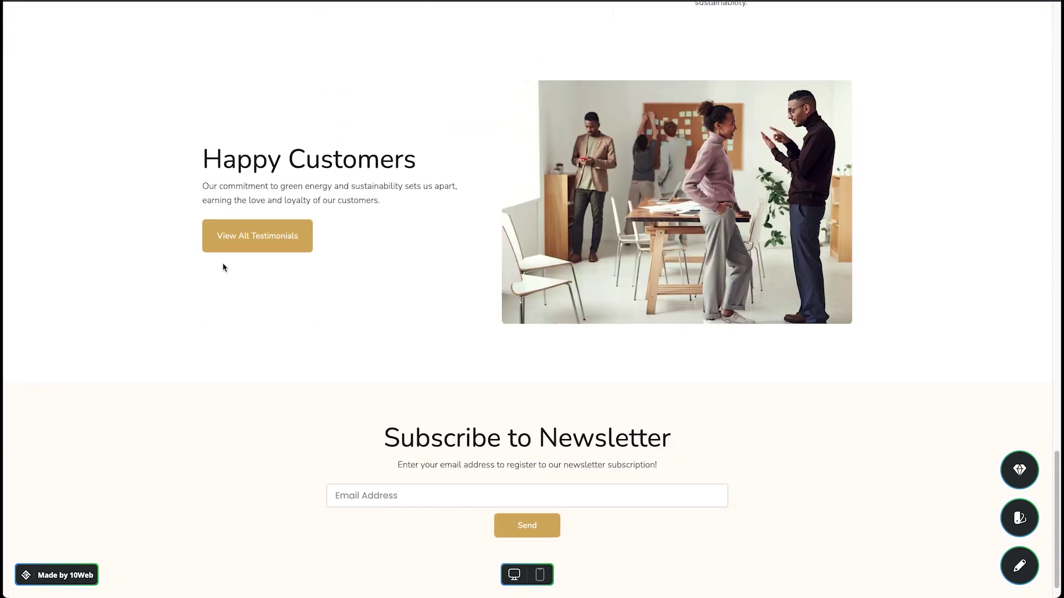
scroll(646, 294, down, 1)
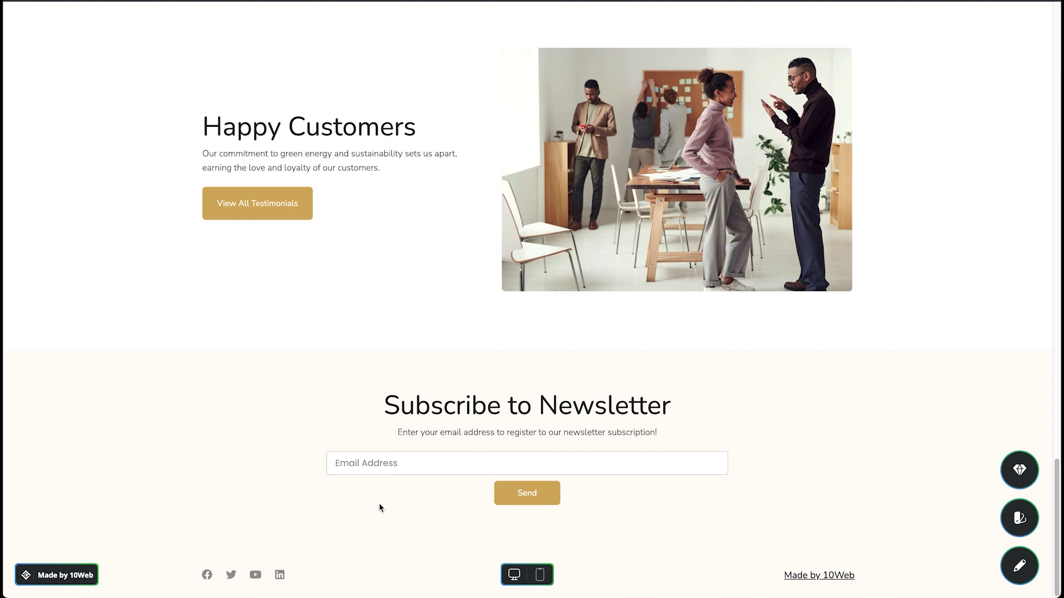
scroll(834, 347, up, 20)
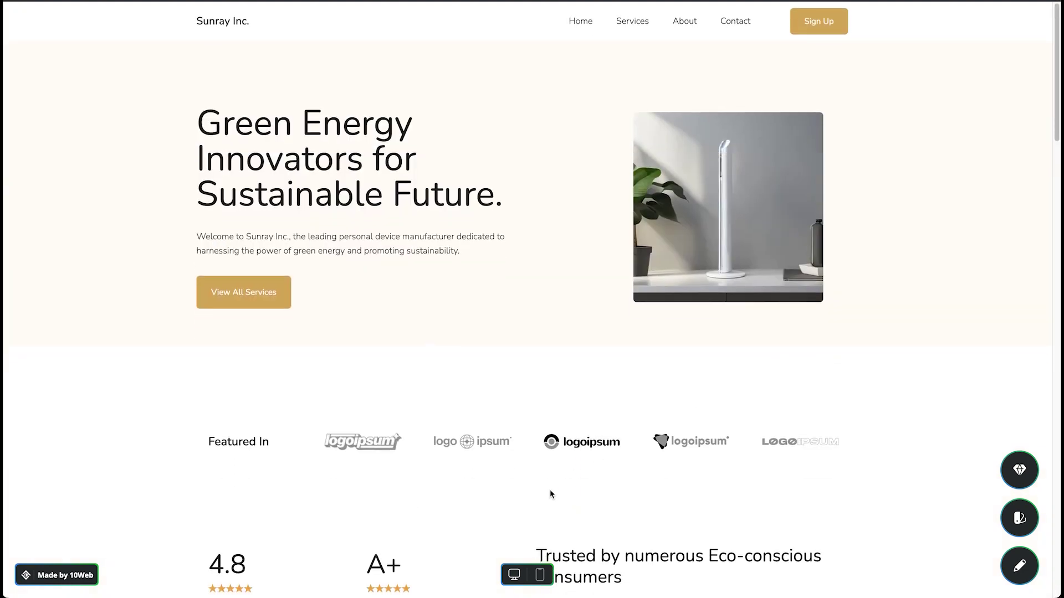
- Examine the whole home page in the mobile preview, from the hero to the footer, and return to the desktop preview
click(541, 576)
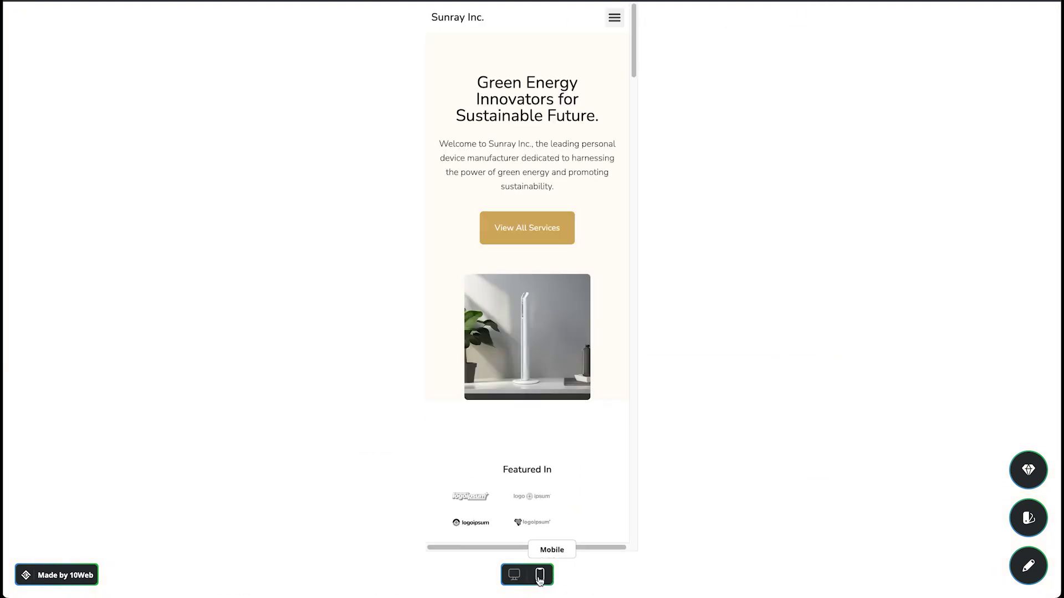
scroll(566, 308, down, 13)
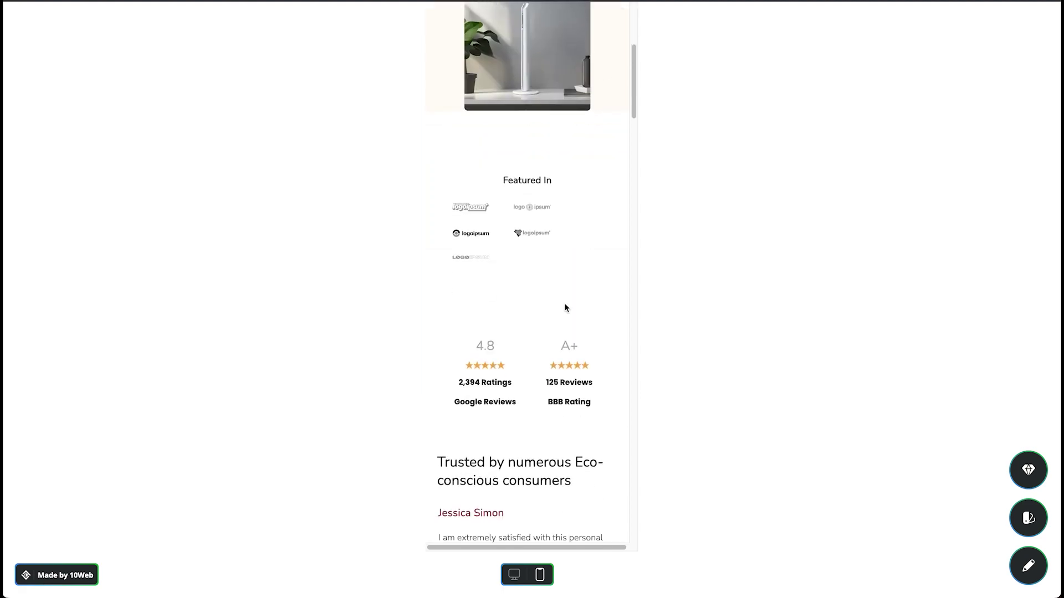
scroll(566, 305, down, 10)
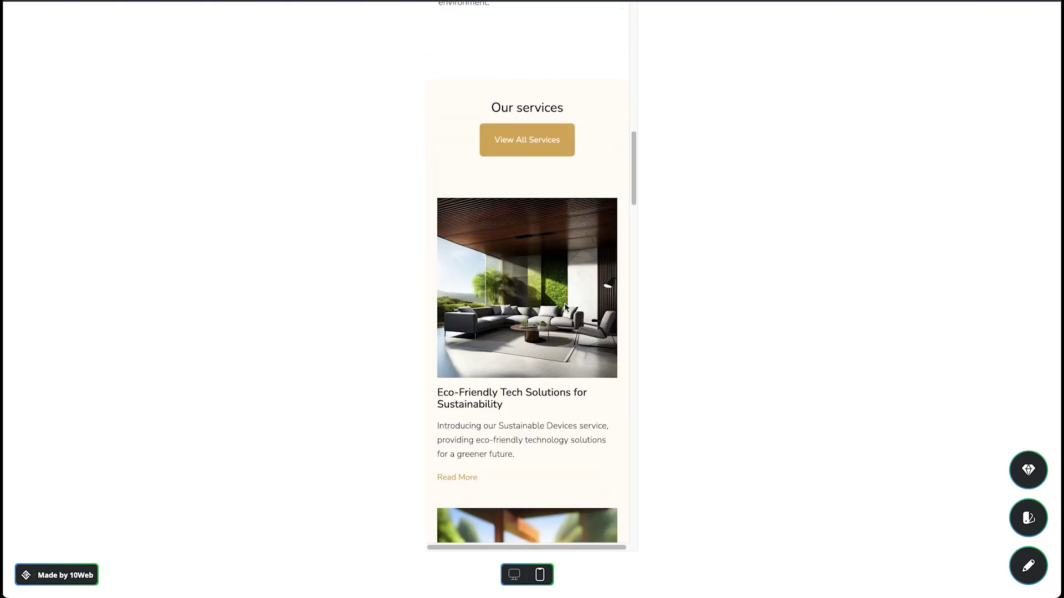
scroll(565, 308, down, 12)
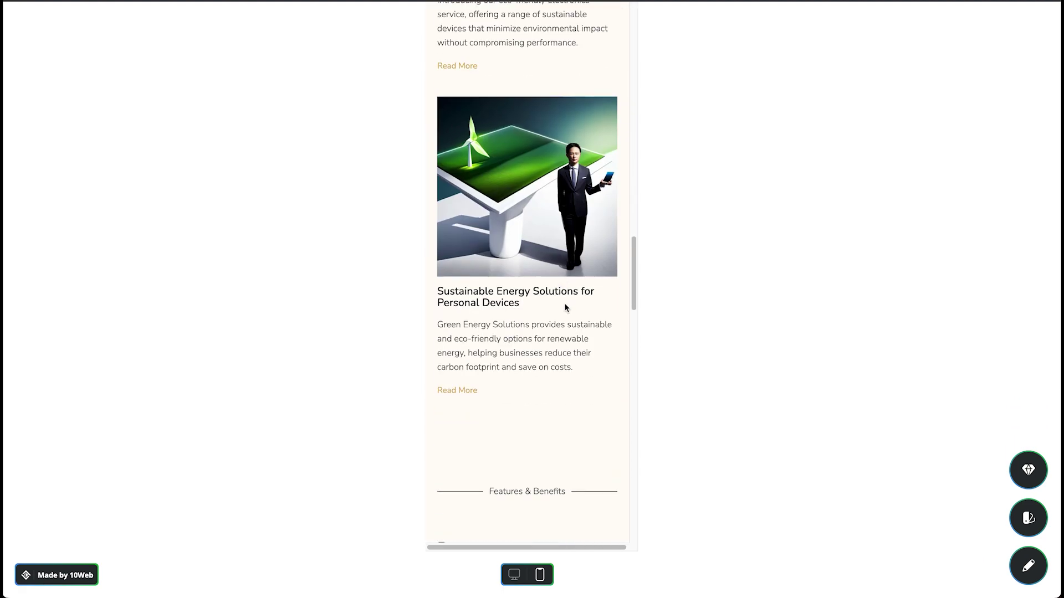
scroll(565, 308, down, 3)
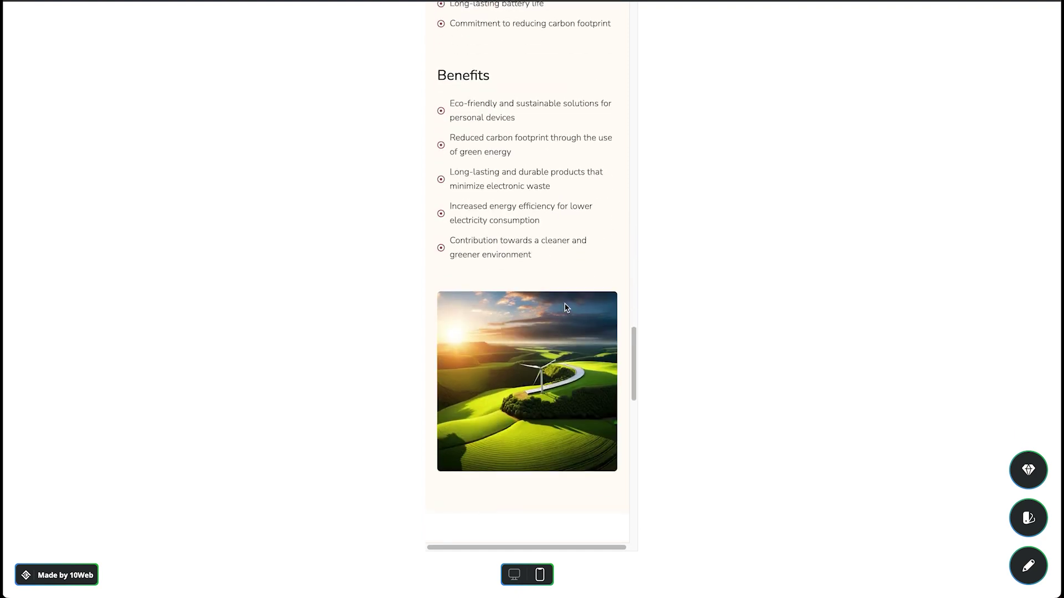
scroll(566, 308, down, 10)
scroll(566, 308, down, 6)
scroll(566, 308, up, 10)
scroll(566, 308, down, 20)
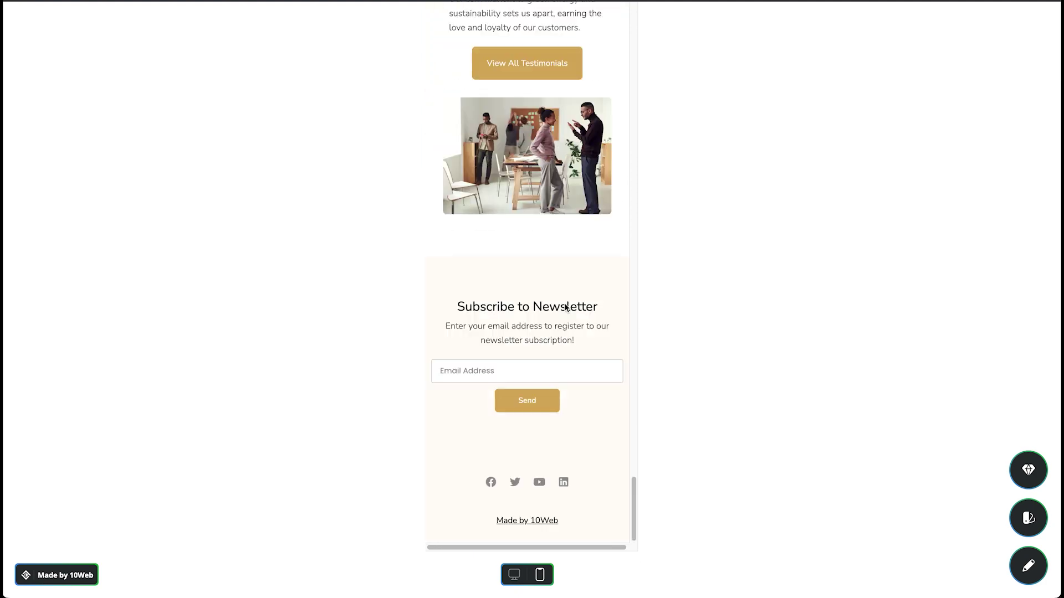
click(515, 574)
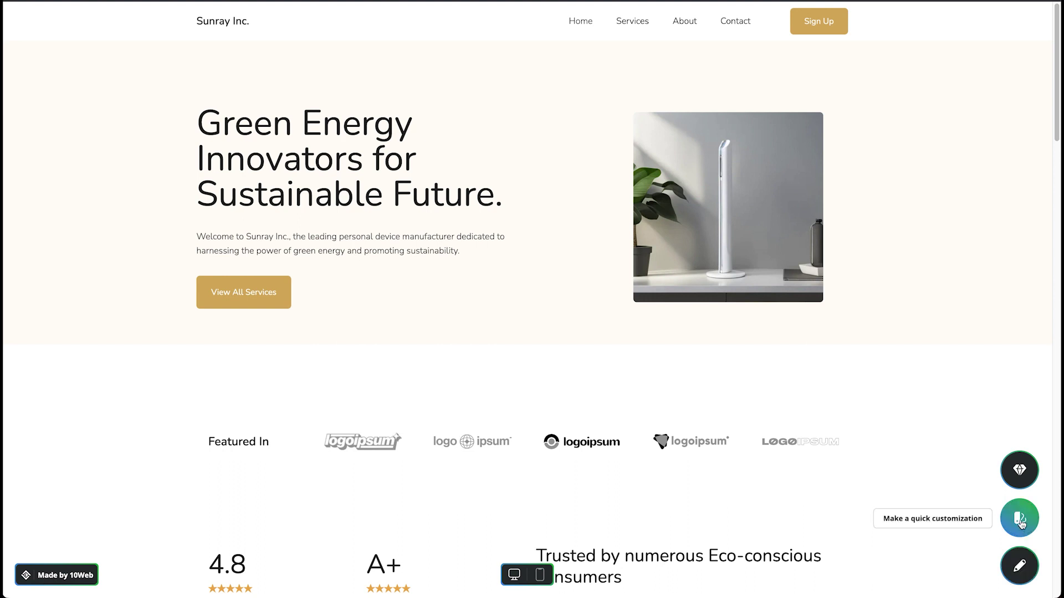
- View the quick customization color palettes and fonts, and open the website in the builder to read the AI Builder Pro trial offer
click(1021, 523)
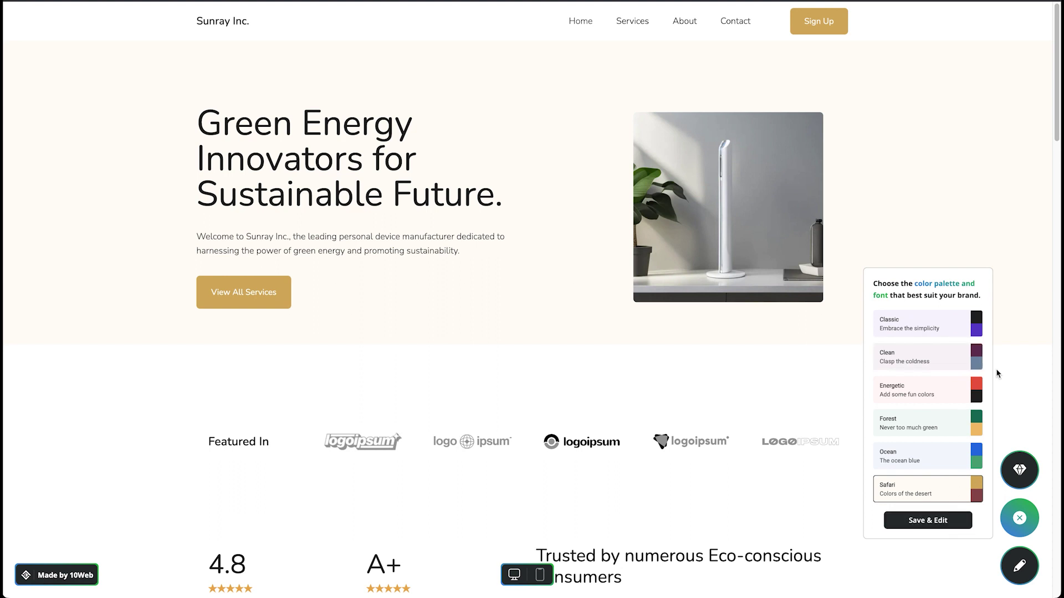
click(1017, 567)
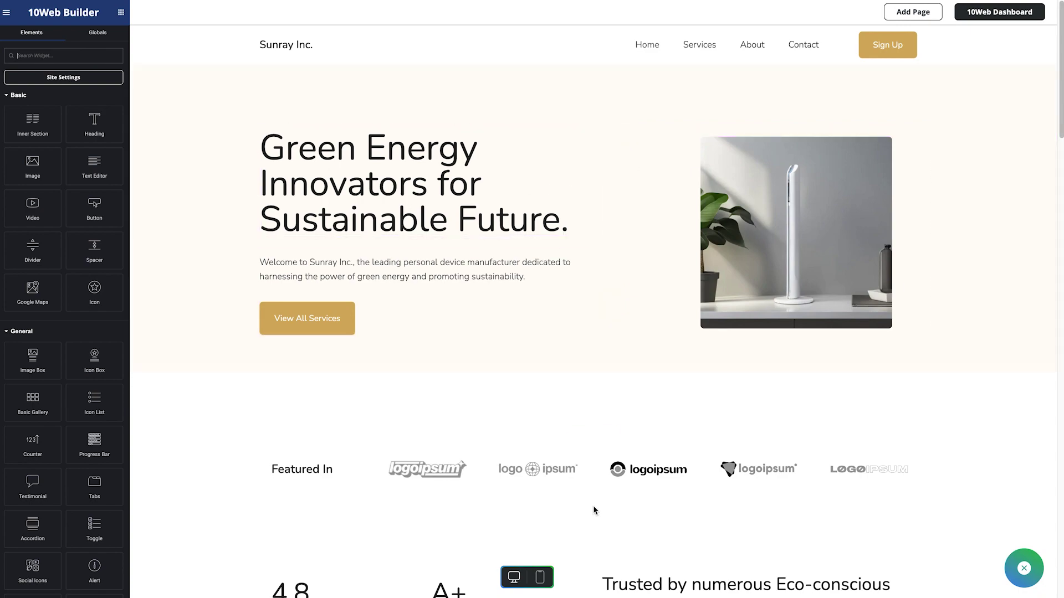
click(551, 472)
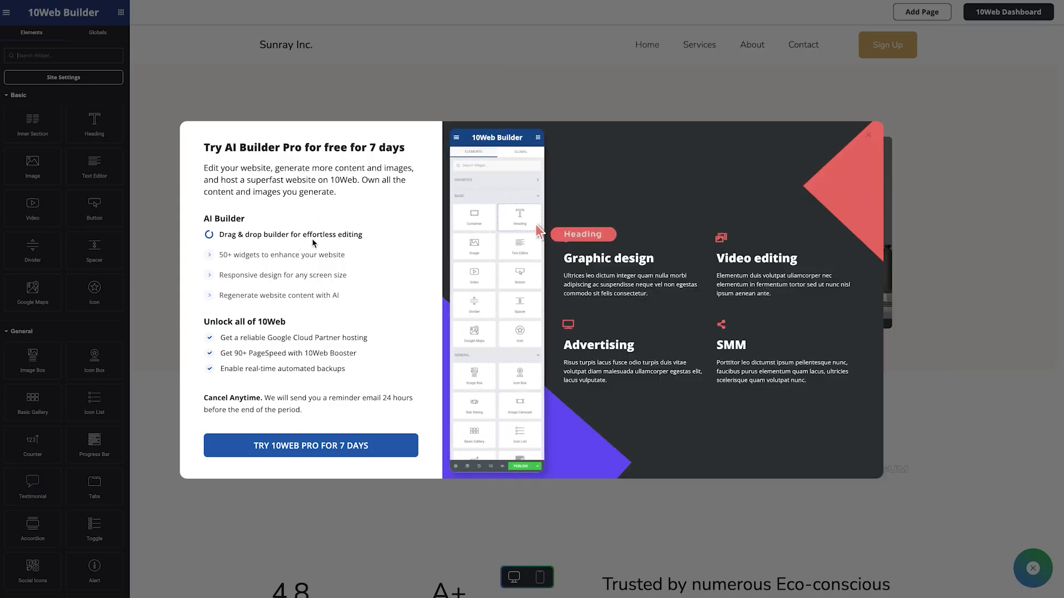
drag(210, 147, 339, 203)
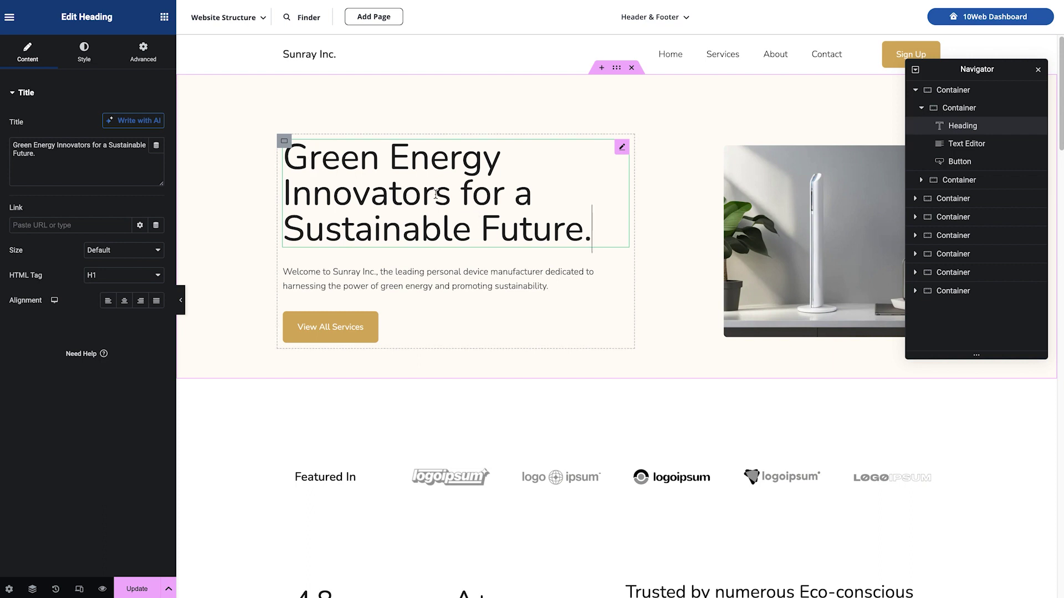
- Set the link of the hero heading "Green Energy Innovators for a Sustainable Future." to google.com
click(537, 199)
double_click(538, 199)
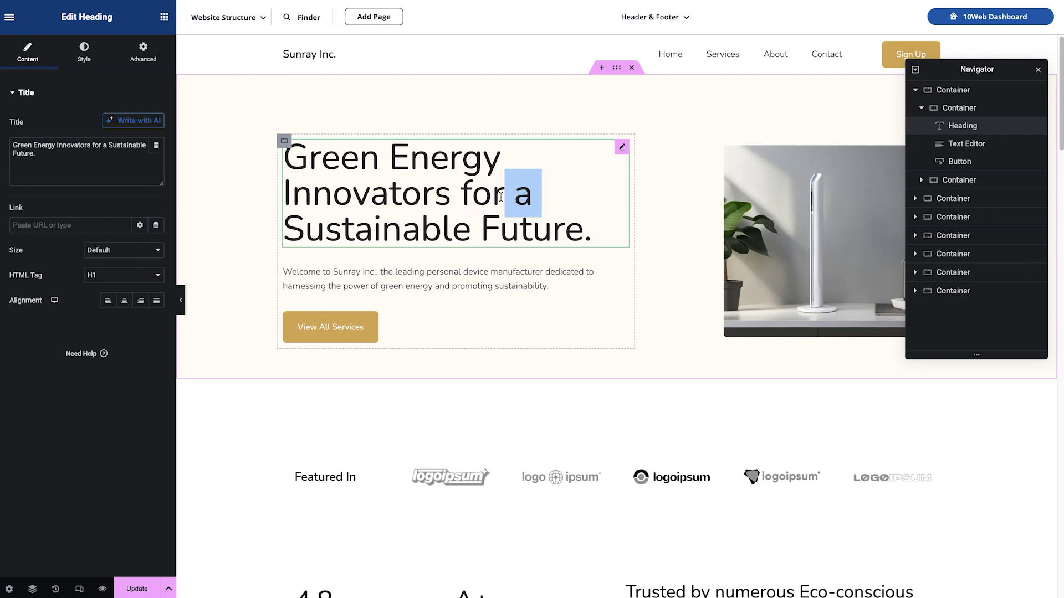
click(543, 199)
drag(583, 231, 487, 223)
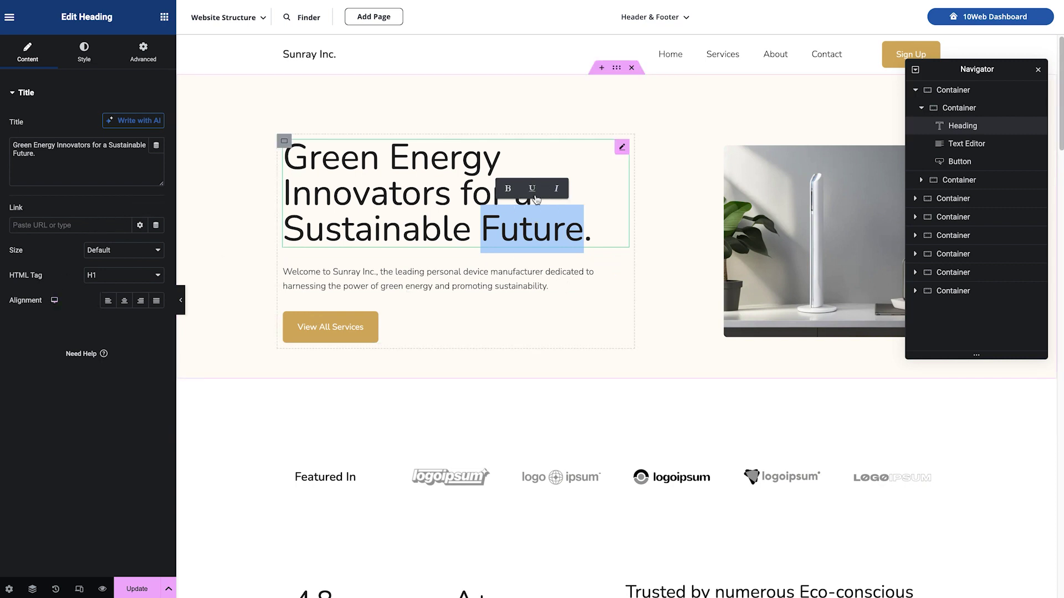
click(71, 224)
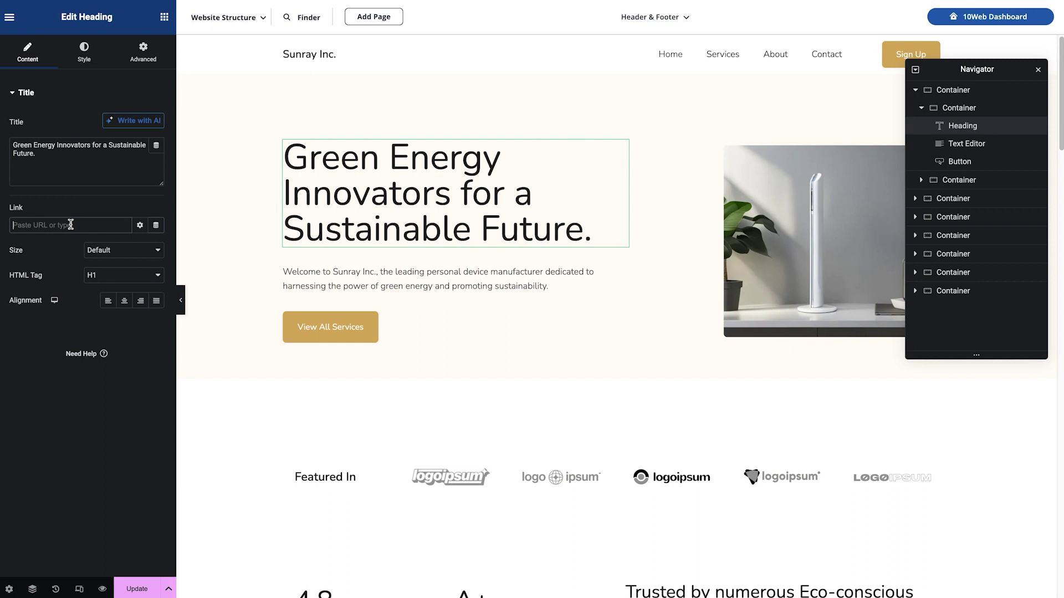
double_click(524, 230)
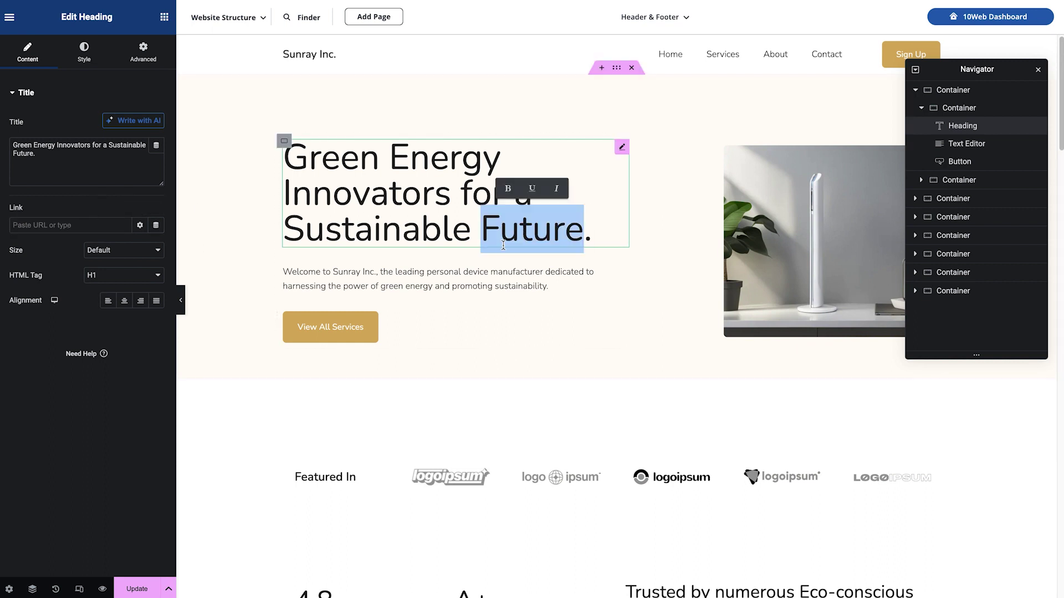
click(72, 224)
text(d)
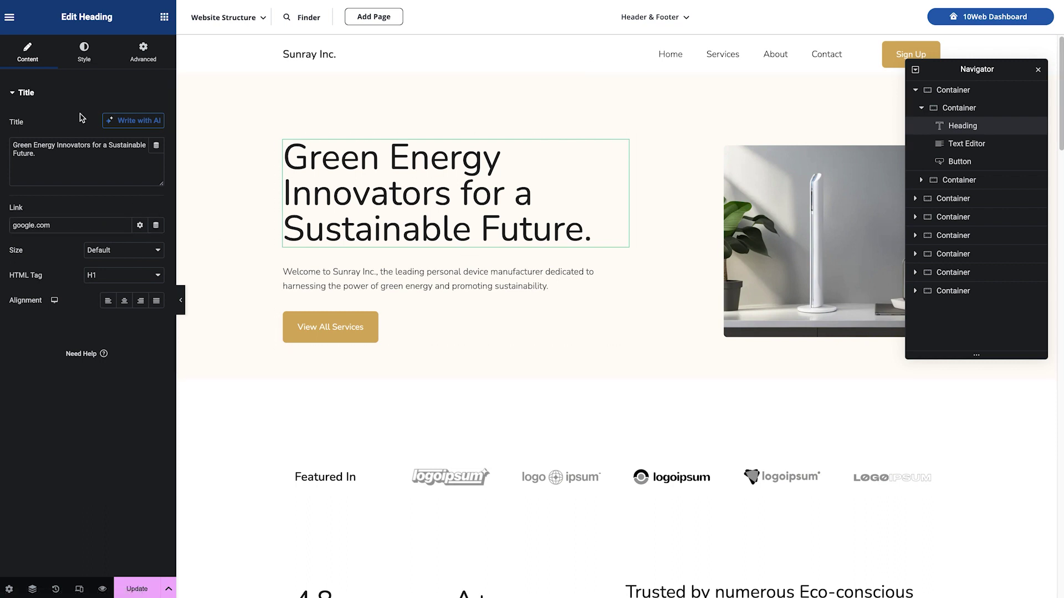
- Change the hero heading's typography to the Odibee Sans font family, dismissing the Global Fonts tip
click(81, 53)
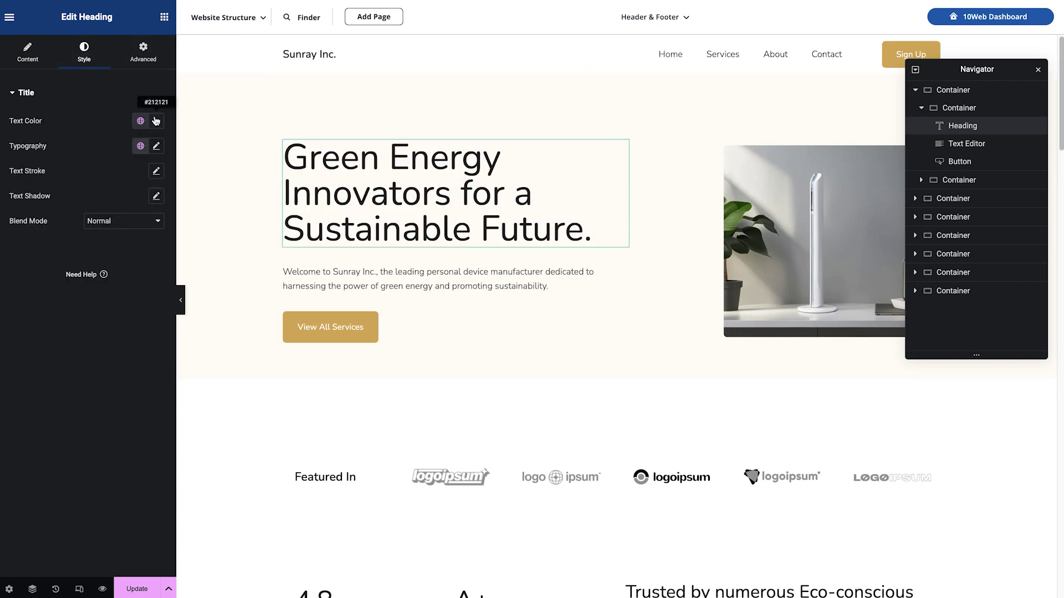
click(155, 147)
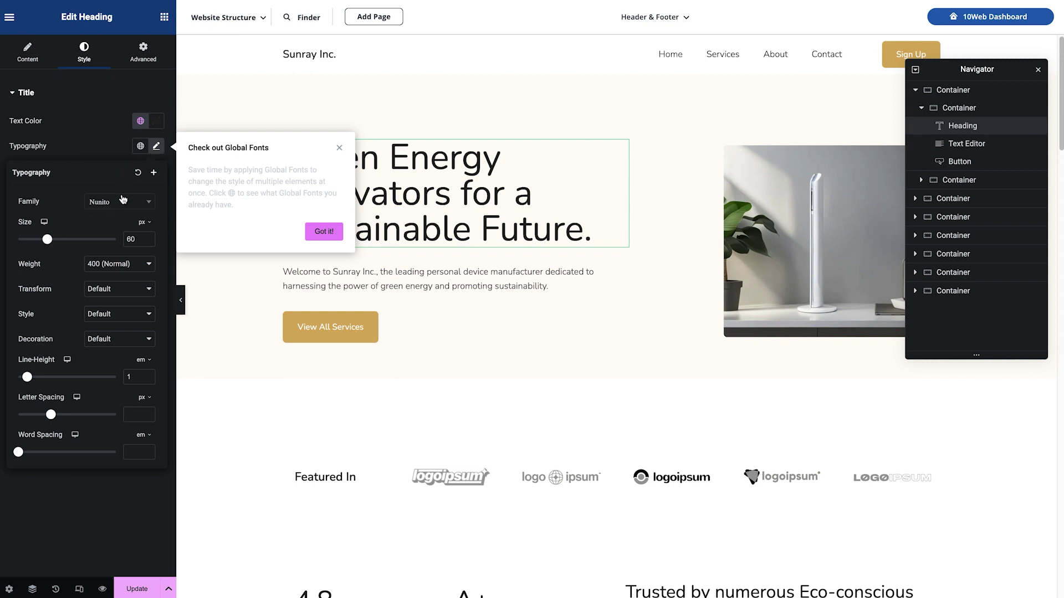
click(336, 226)
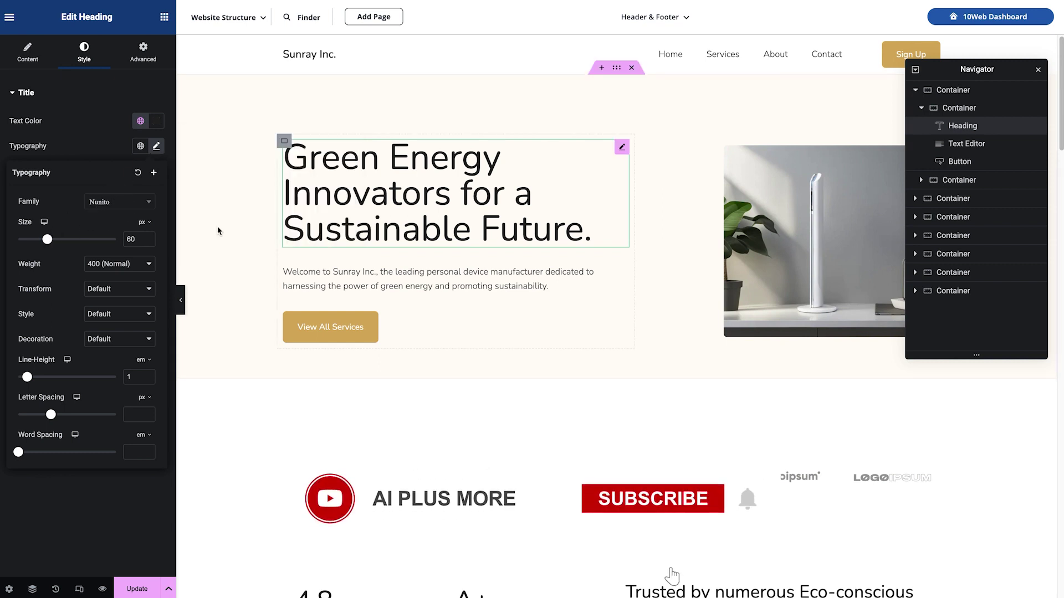
double_click(366, 191)
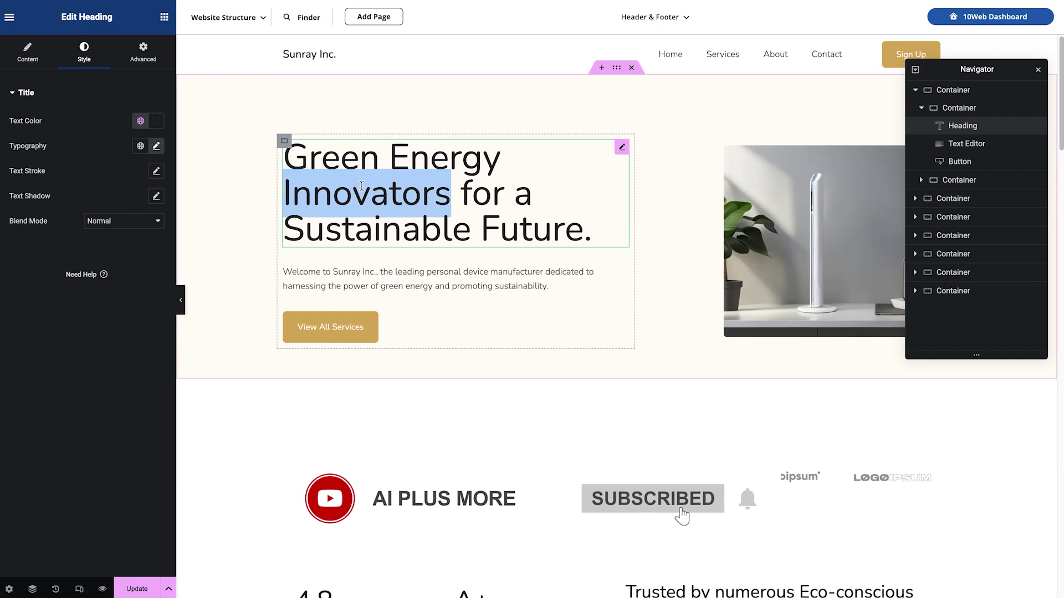
triple_click(426, 168)
click(156, 146)
click(119, 202)
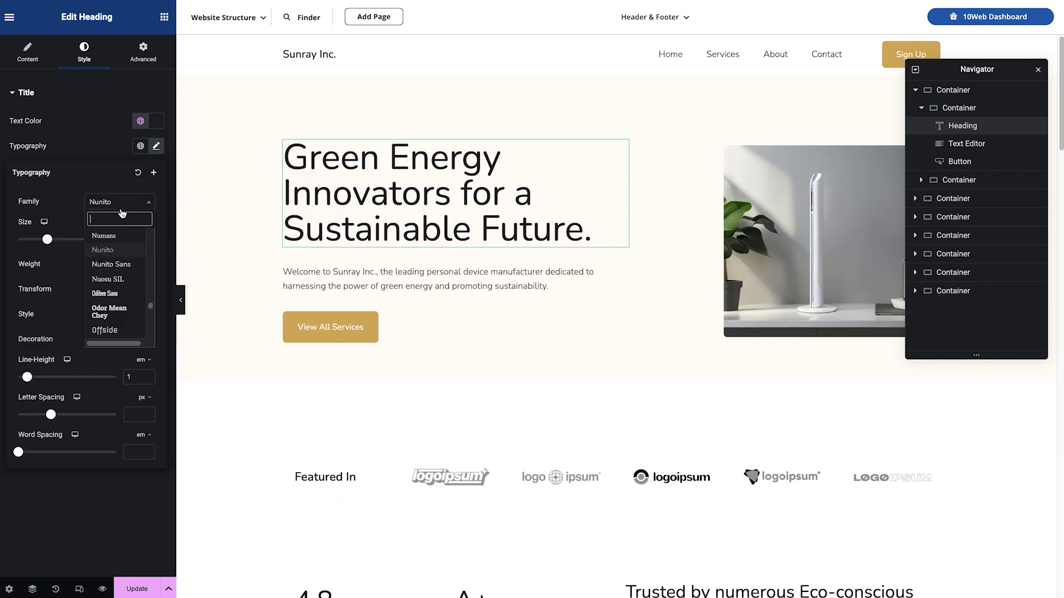
click(108, 293)
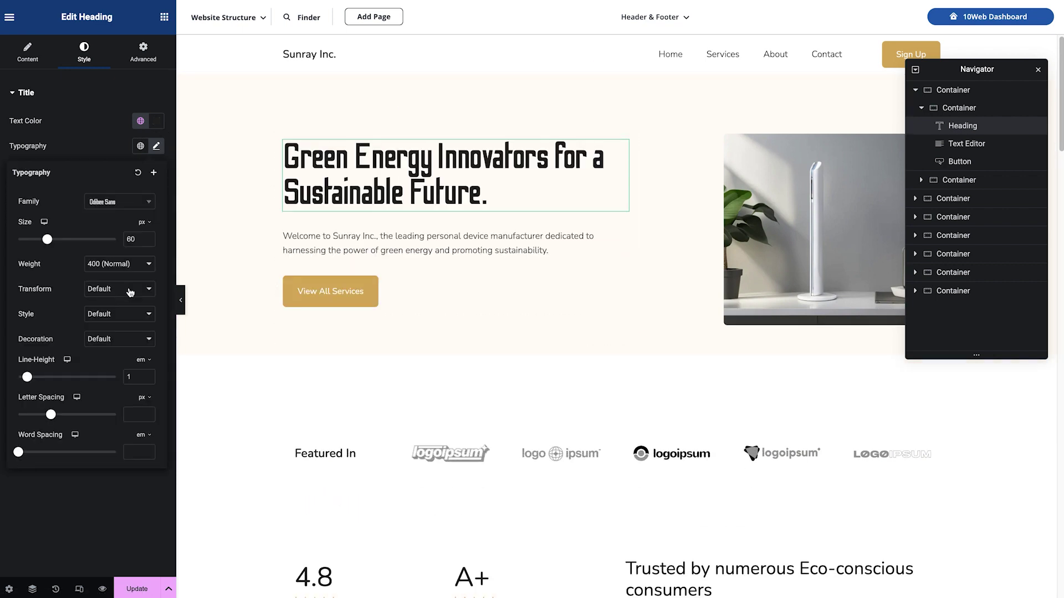
click(592, 340)
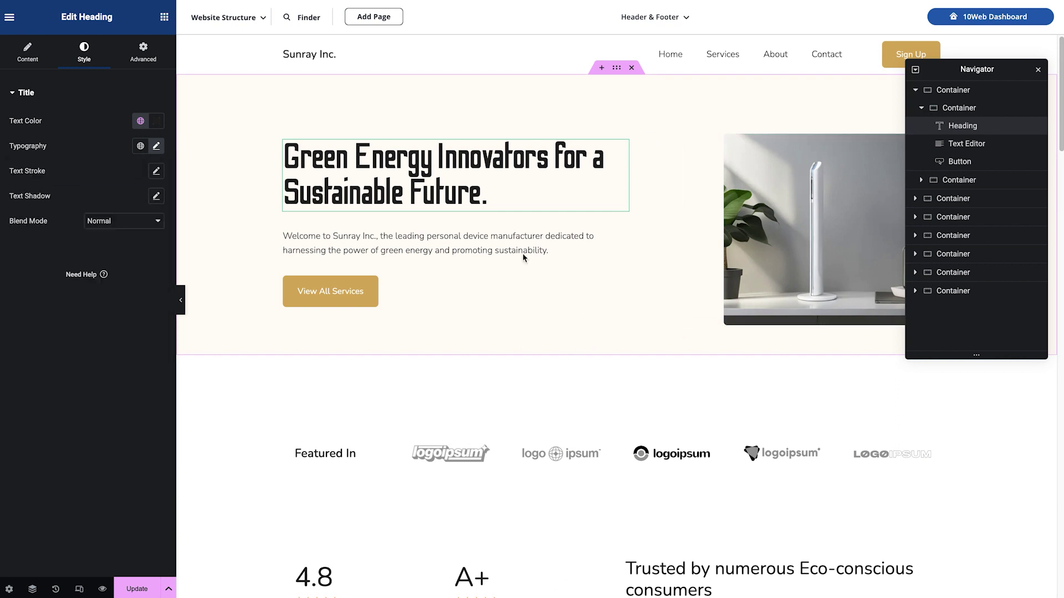
- Select the whole hero heading and try out its text stroke setting
triple_click(426, 155)
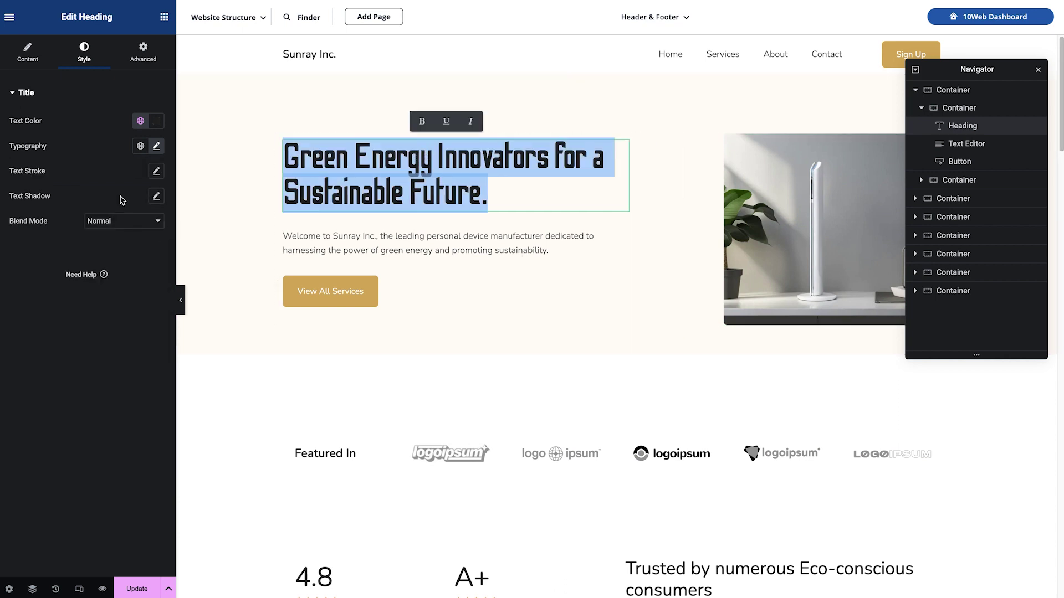
click(156, 170)
click(117, 216)
mouse_move(116, 219)
mouse_down()
mouse_move(53, 211)
mouse_move(2, 236)
mouse_up()
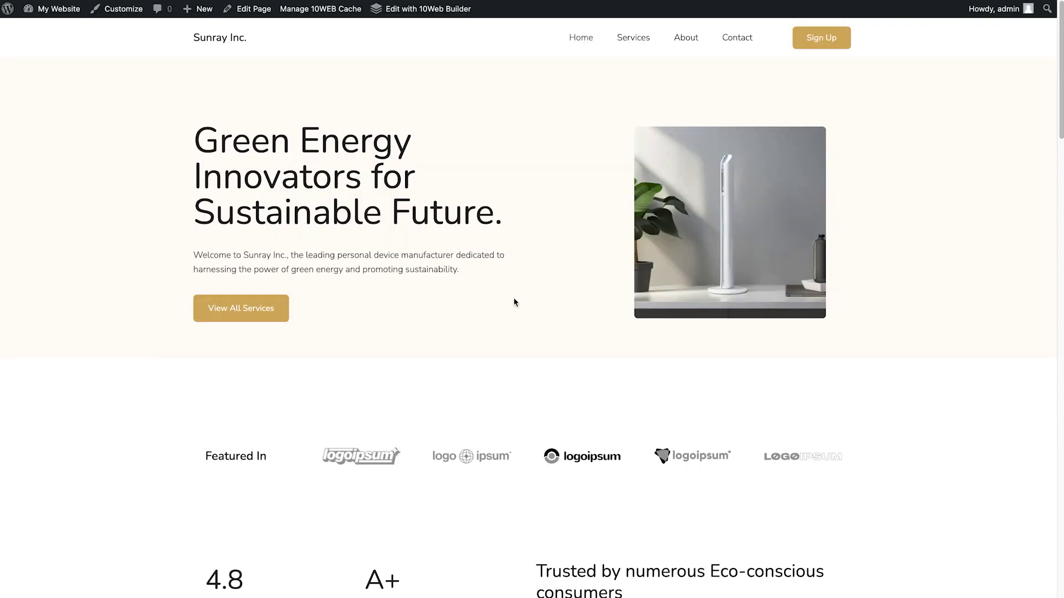
- Review the hero, Featured In logos, ratings and testimonial on the live home page
scroll(513, 301, down, 7)
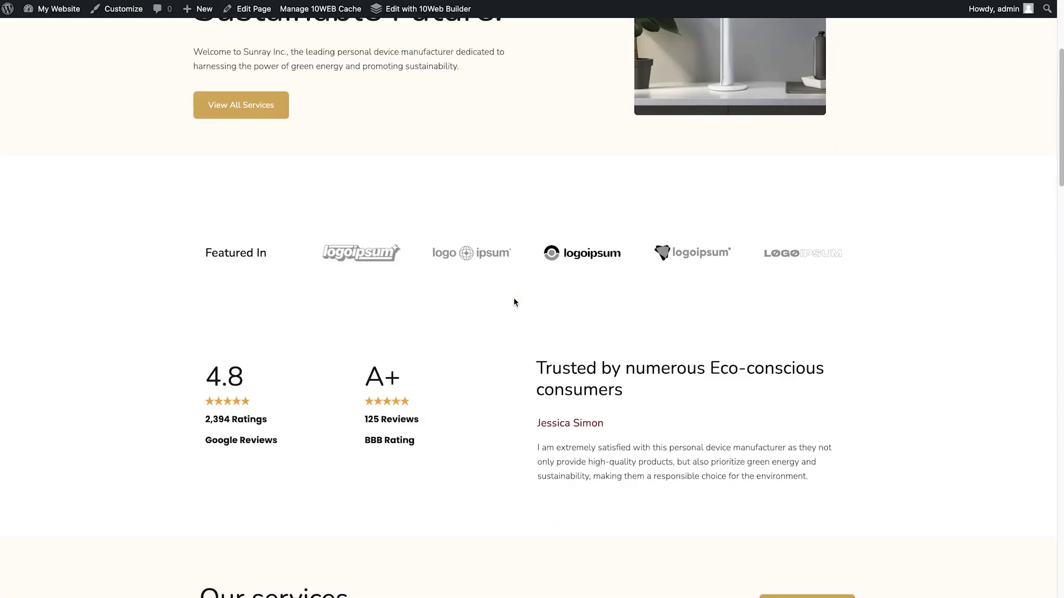
scroll(513, 302, up, 7)
scroll(627, 83, down, 1)
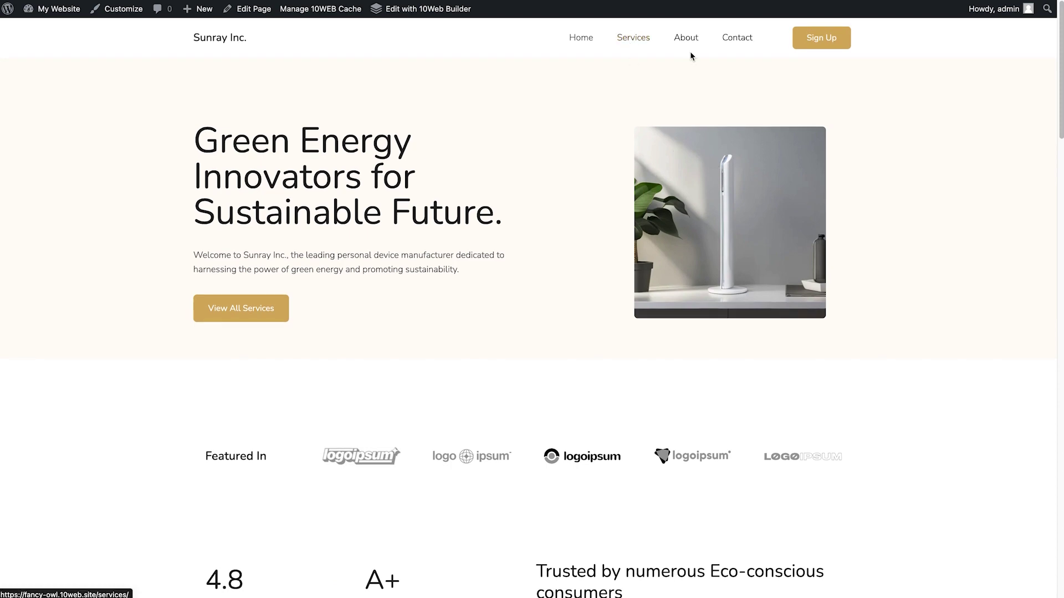
- Open the live site's Services page and examine the All Services cards and the Happy Customers section
click(635, 40)
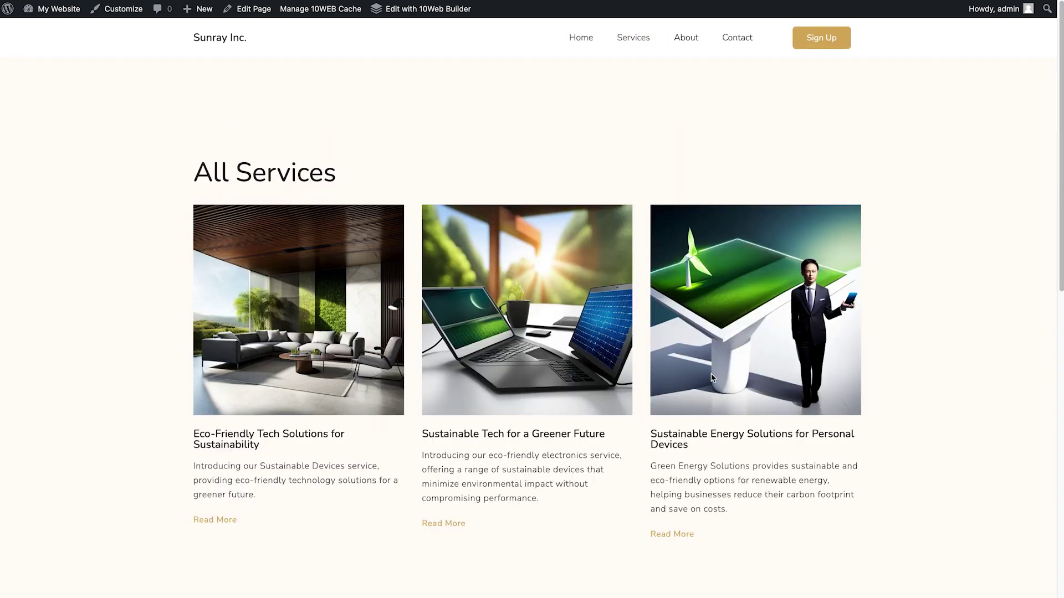
scroll(713, 377, down, 5)
scroll(713, 378, up, 5)
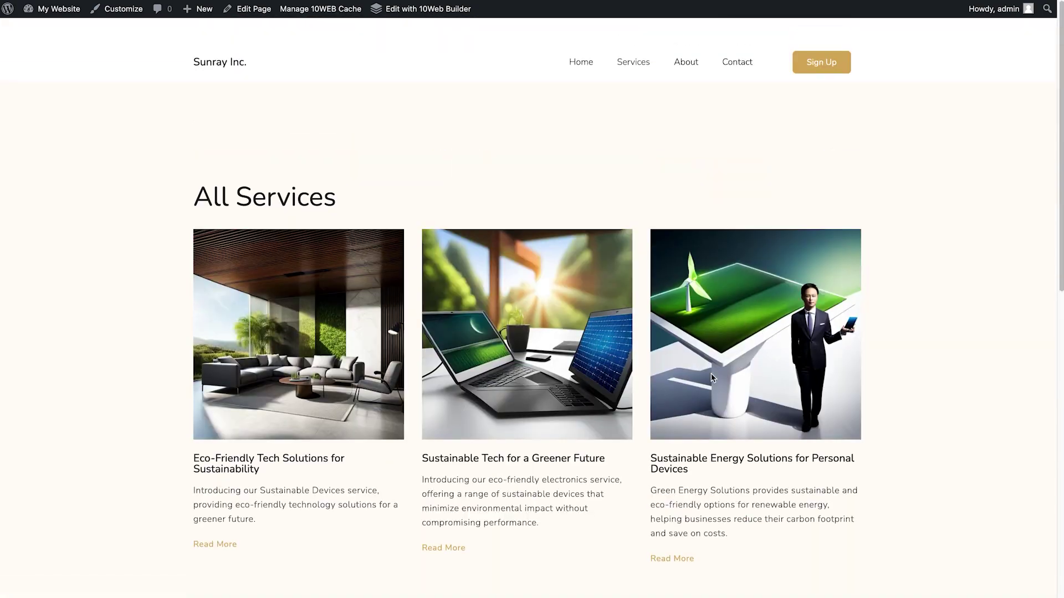
scroll(713, 378, down, 10)
scroll(857, 336, up, 10)
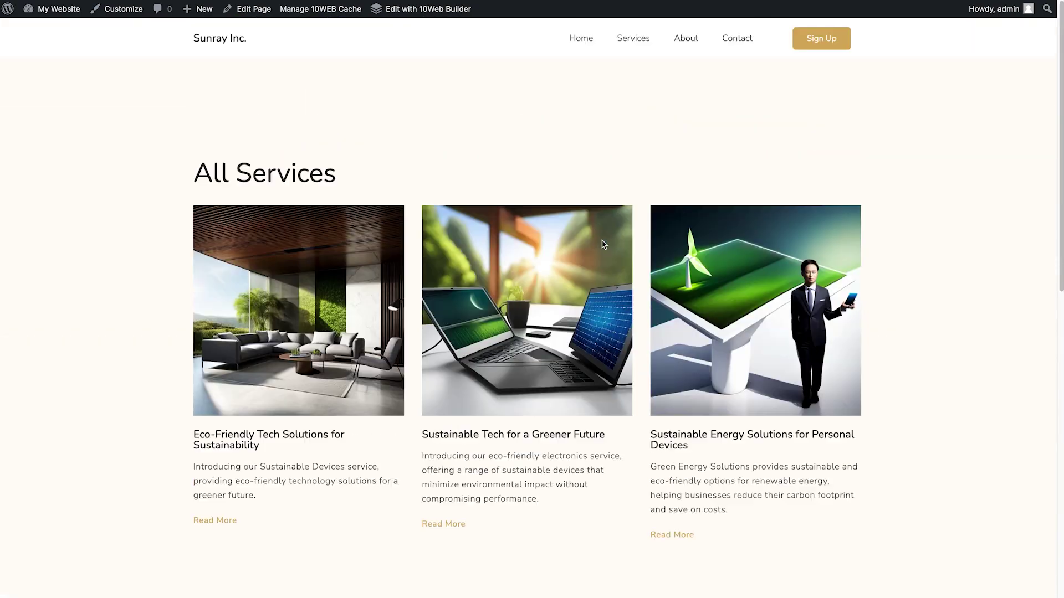
scroll(672, 363, down, 10)
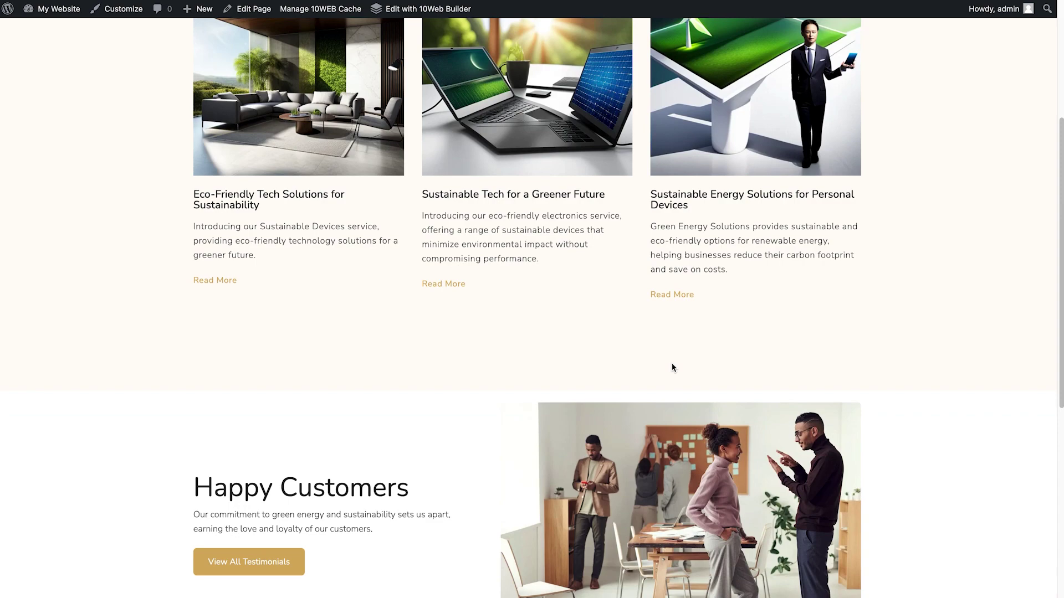
- Go back over the service cards and the Happy Customers section of the Services page
scroll(672, 367, up, 10)
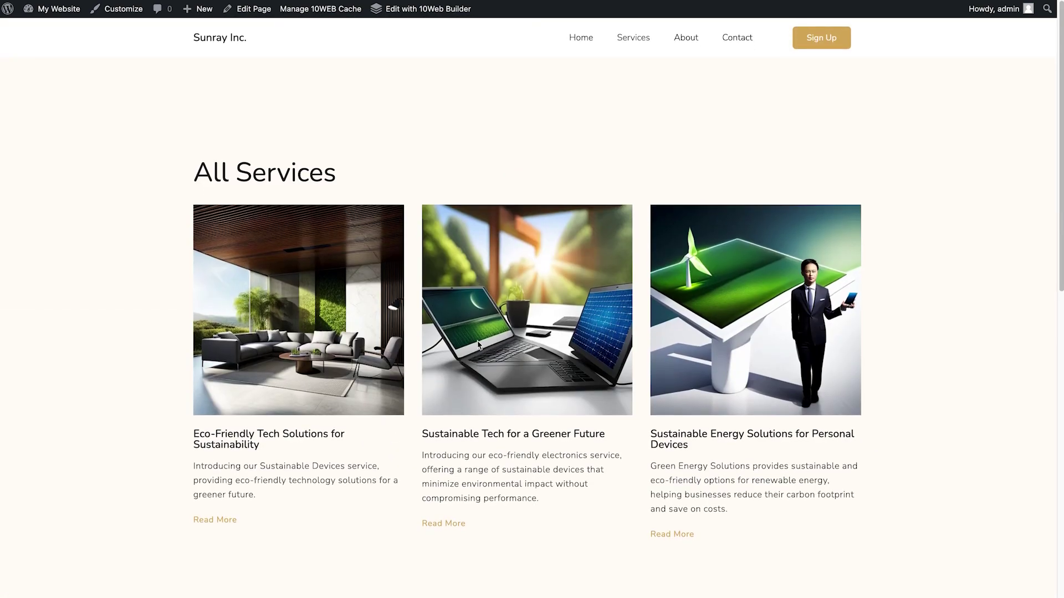
scroll(505, 331, down, 3)
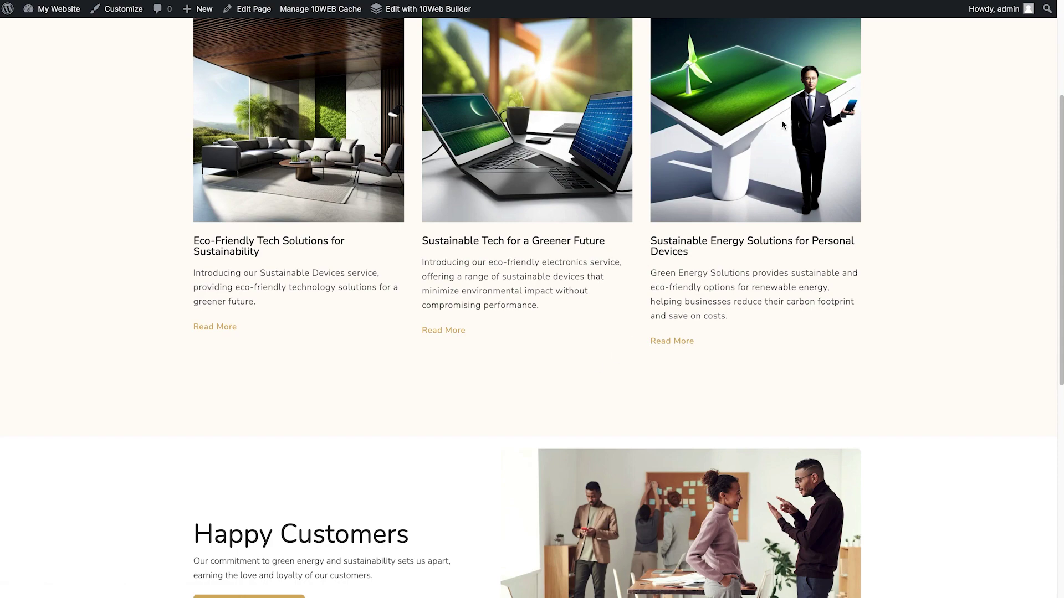
scroll(716, 397, down, 8)
scroll(717, 487, up, 6)
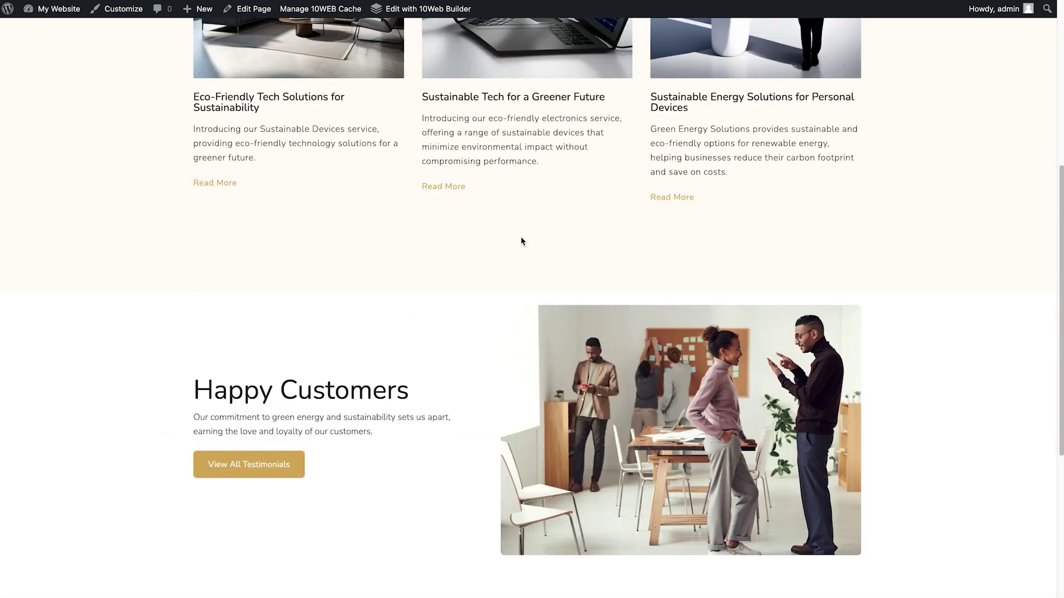
scroll(520, 237, up, 6)
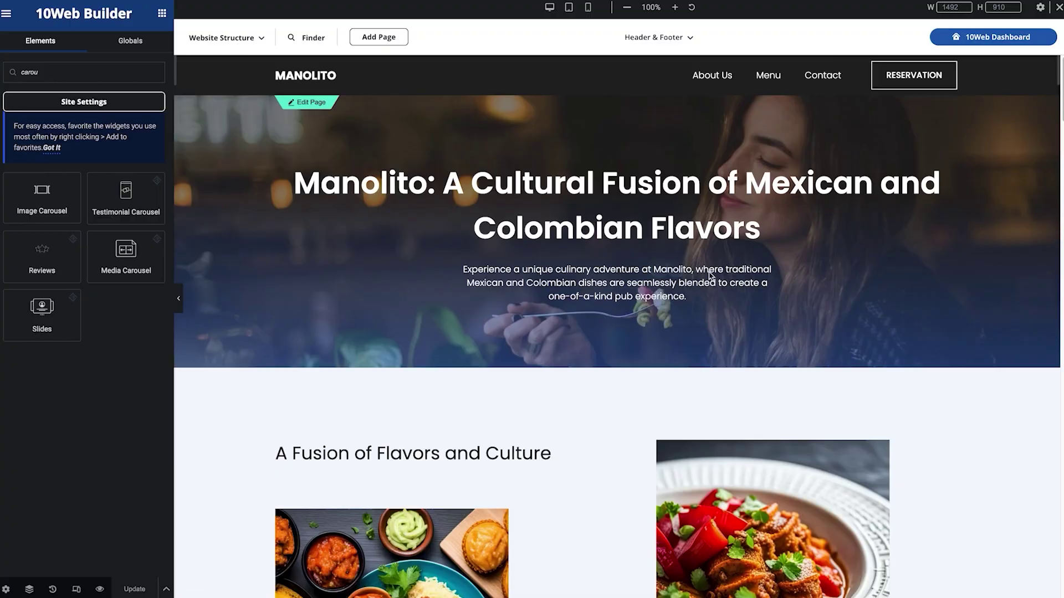
- Review the Manolito home page in the builder, from the hero and flavors sections through the restaurant menu to the dish photos
scroll(668, 283, down, 2)
scroll(669, 283, up, 2)
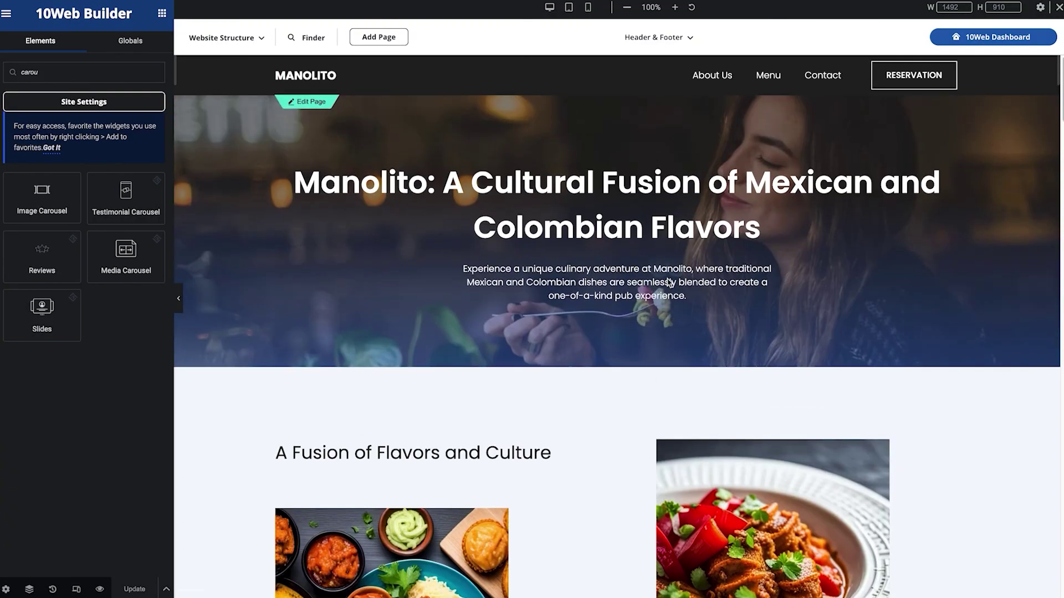
scroll(668, 283, down, 1)
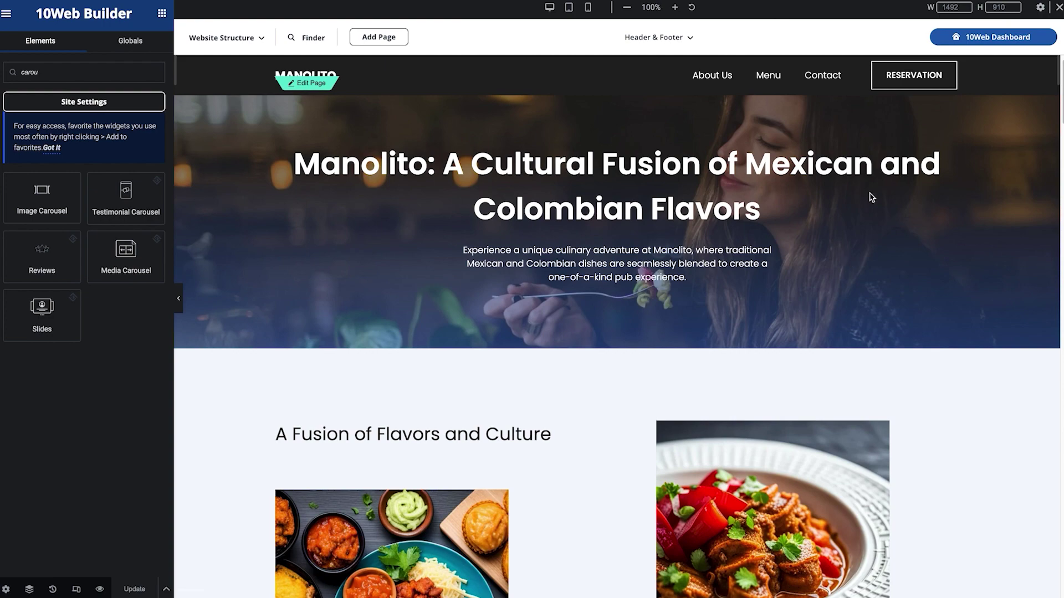
scroll(812, 324, down, 5)
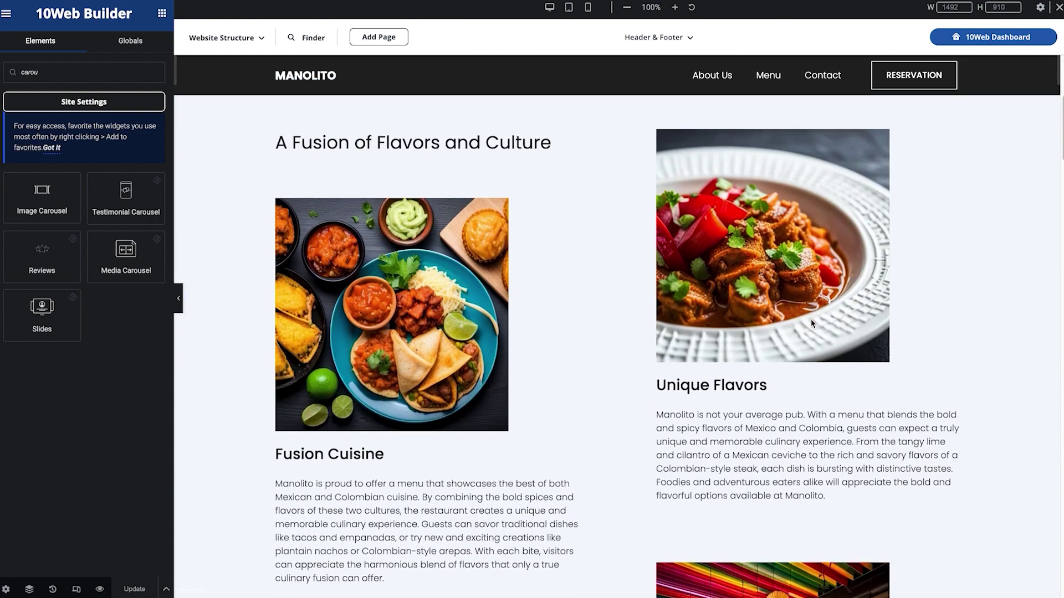
scroll(812, 324, down, 5)
scroll(539, 505, down, 5)
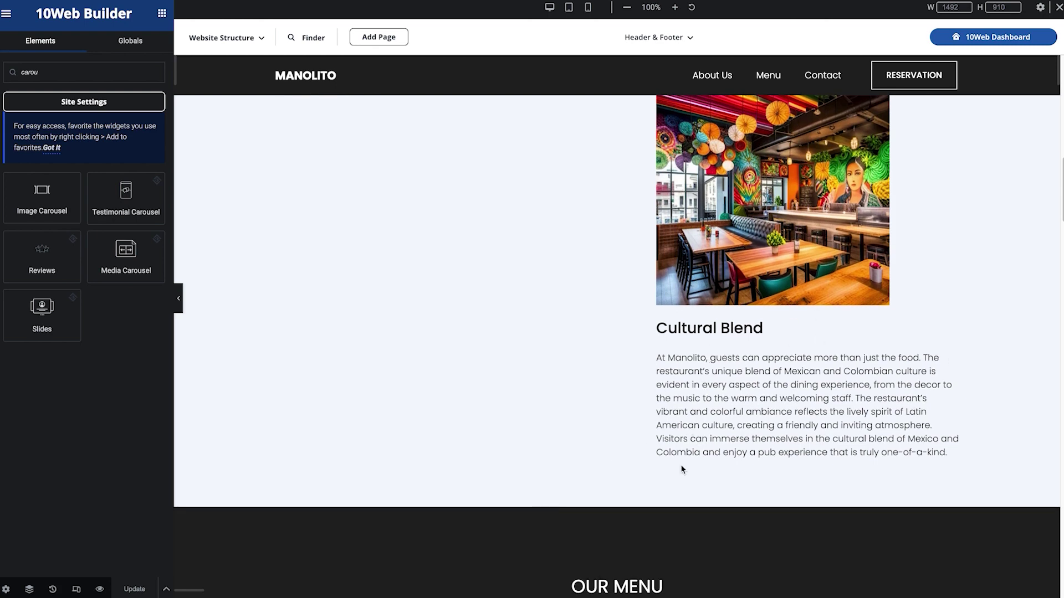
scroll(799, 366, down, 5)
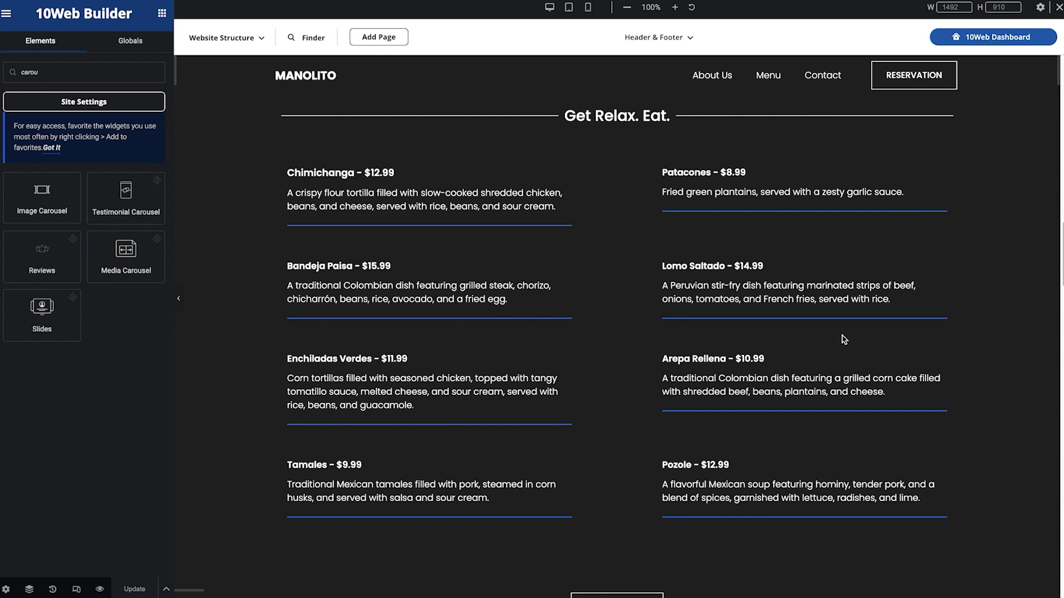
scroll(766, 407, down, 5)
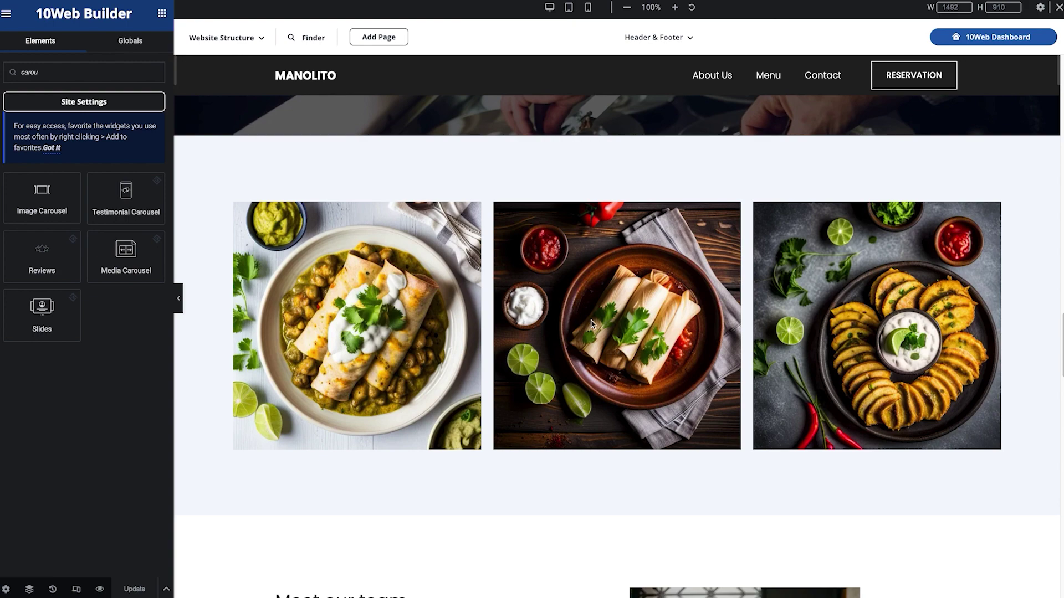
- Examine the Manolito home page's team photos, customer testimonials, Reservation section and footer
scroll(591, 322, down, 8)
scroll(591, 320, down, 9)
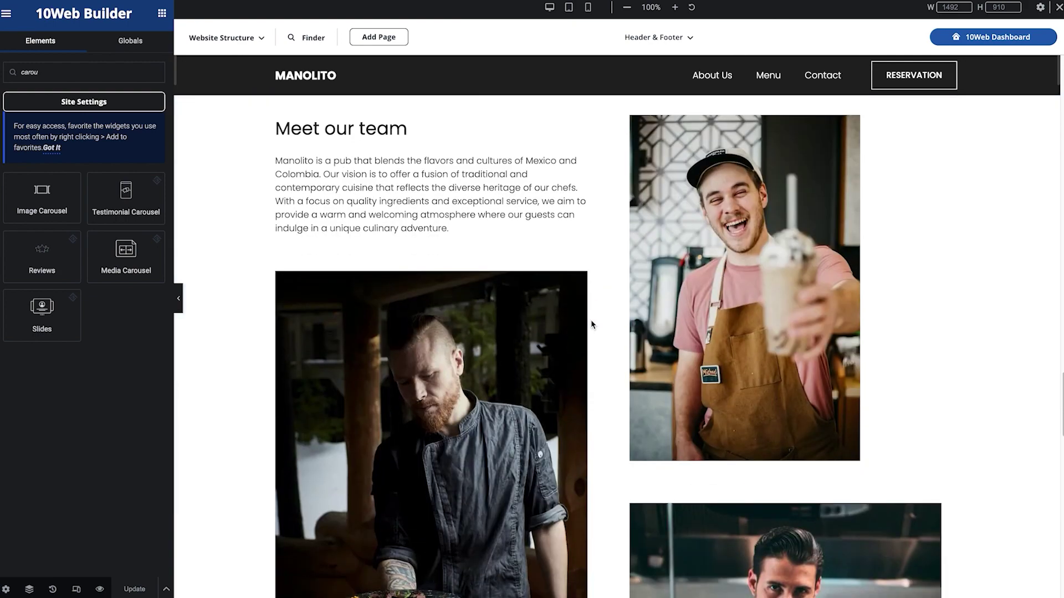
scroll(716, 331, up, 5)
scroll(715, 331, up, 3)
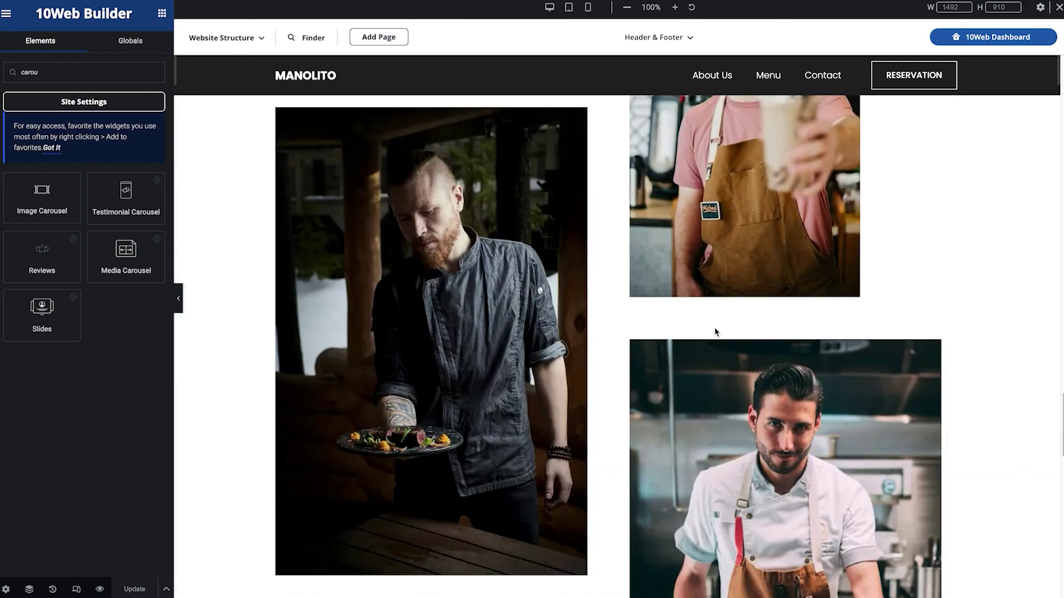
scroll(715, 331, down, 6)
scroll(715, 331, down, 9)
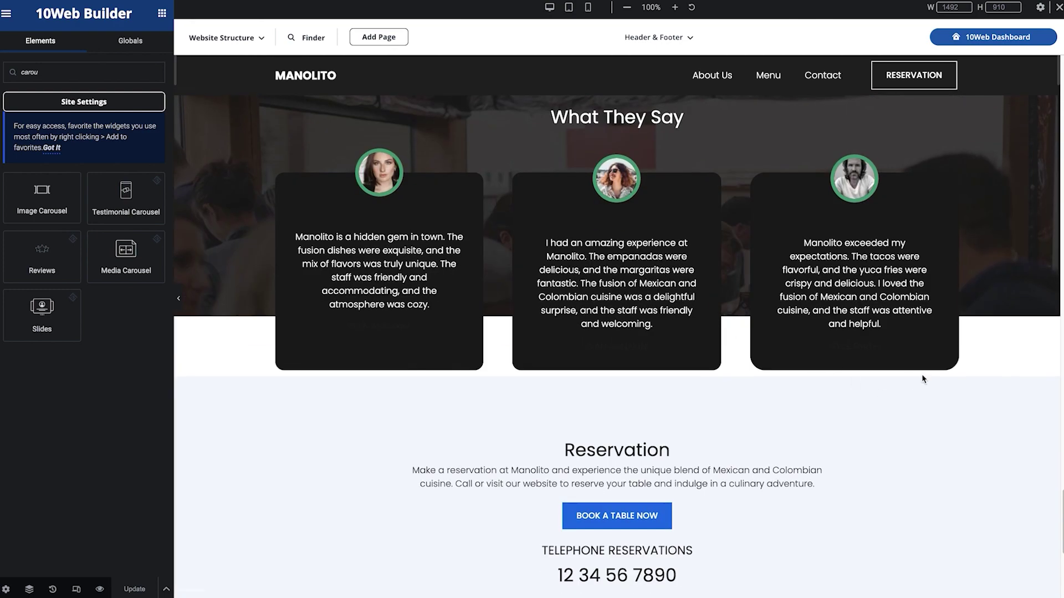
scroll(343, 333, down, 5)
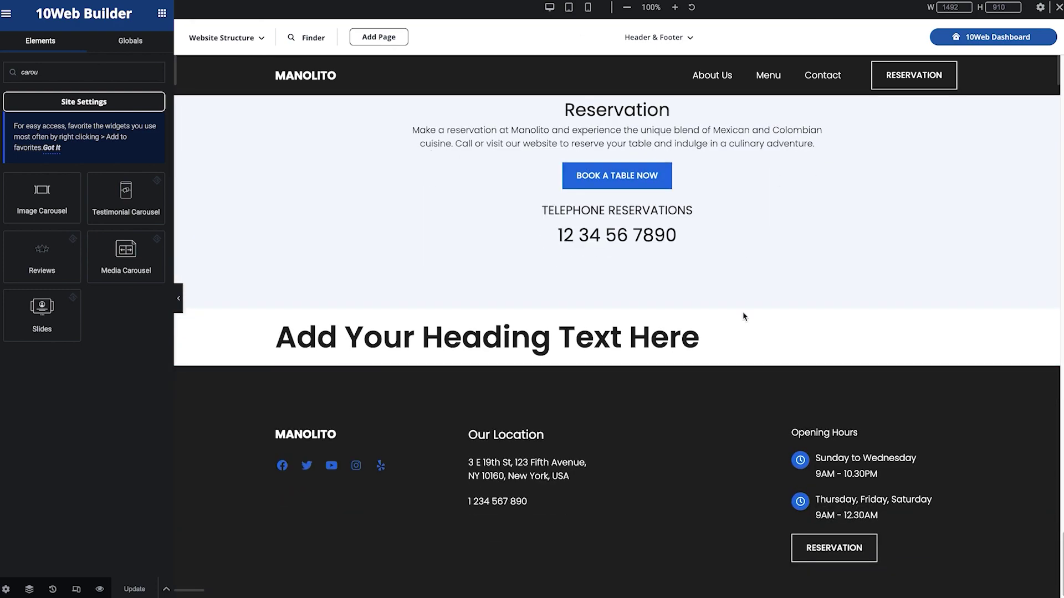
scroll(789, 232, up, 6)
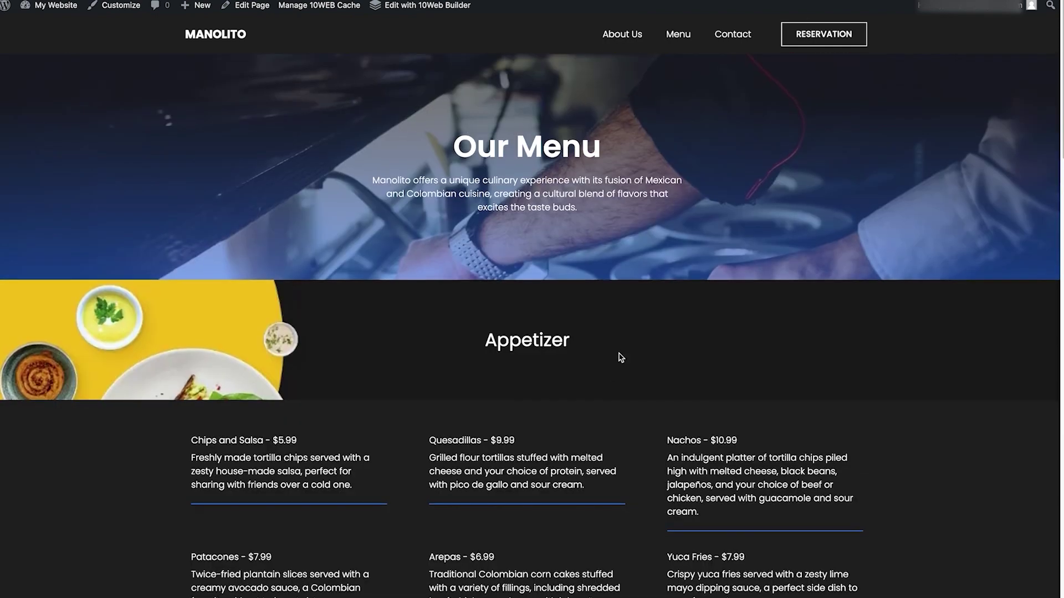
- Review the dish lists on Manolito's live Menu page and the location and reservation details on its Contact page
scroll(621, 358, down, 10)
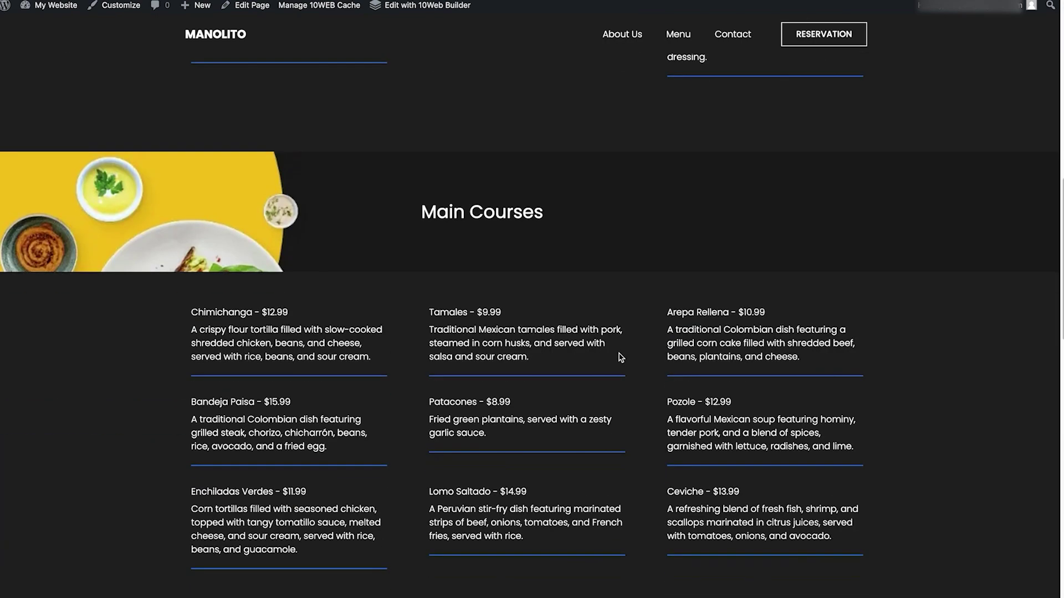
scroll(626, 457, down, 6)
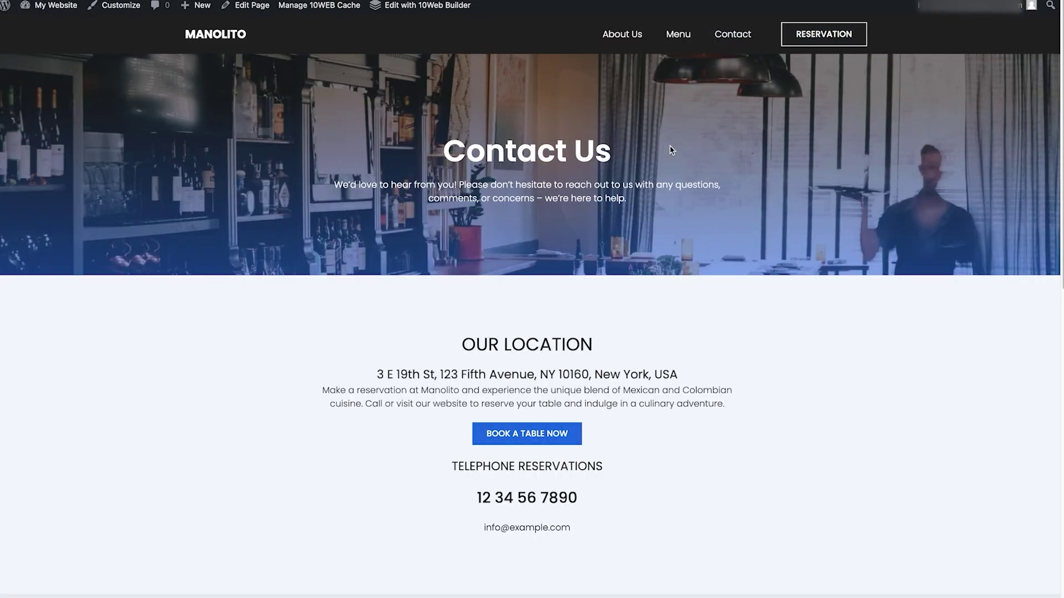
scroll(601, 354, down, 5)
scroll(600, 361, down, 4)
scroll(600, 361, down, 2)
key(Home)
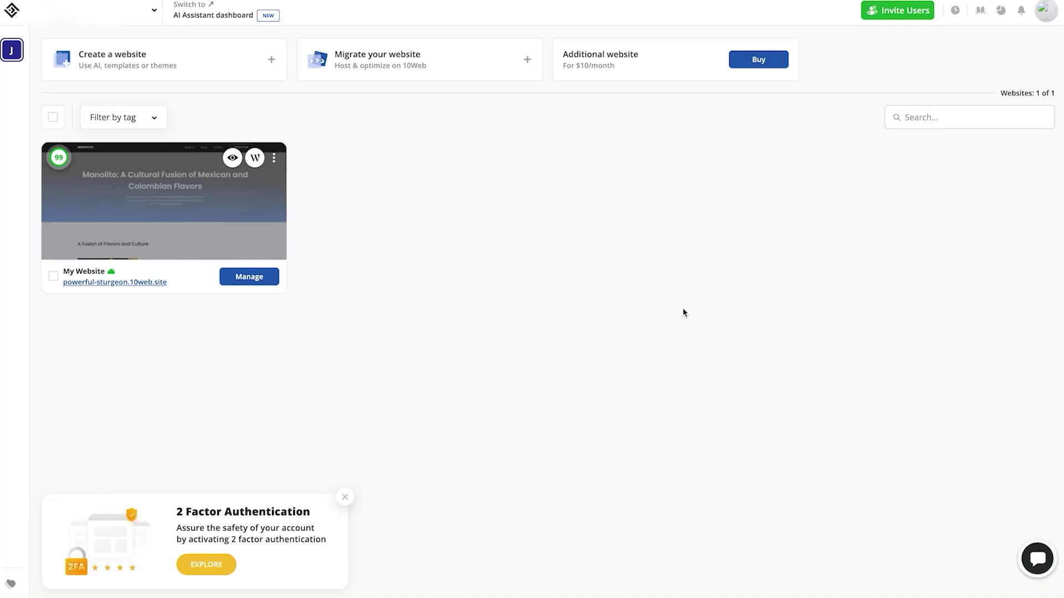
- Open the website's AI Builder page list, then switch to the AI Assistant dashboard and look over its writing templates
click(143, 205)
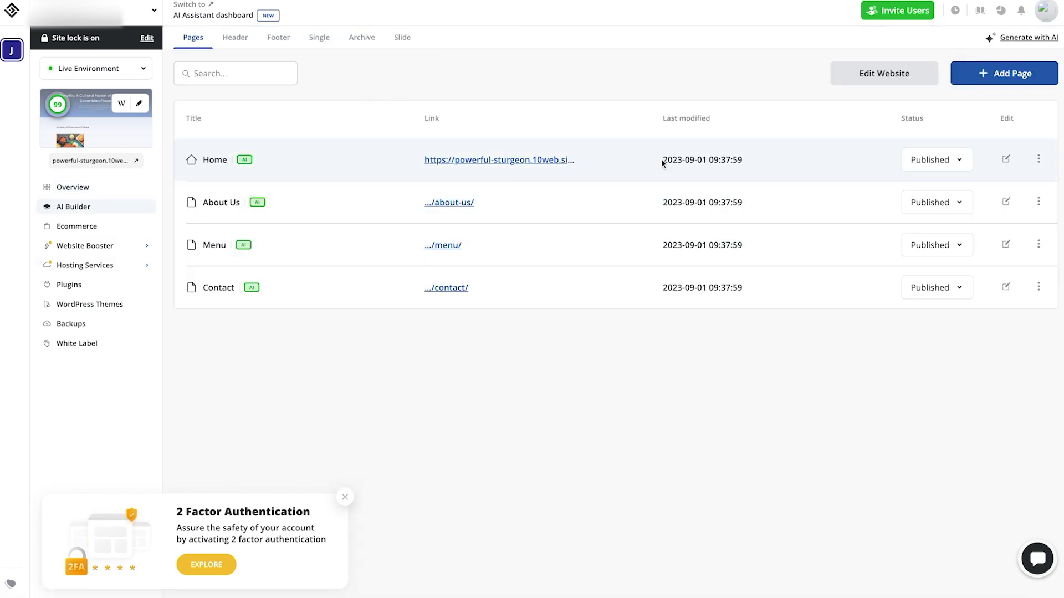
click(232, 16)
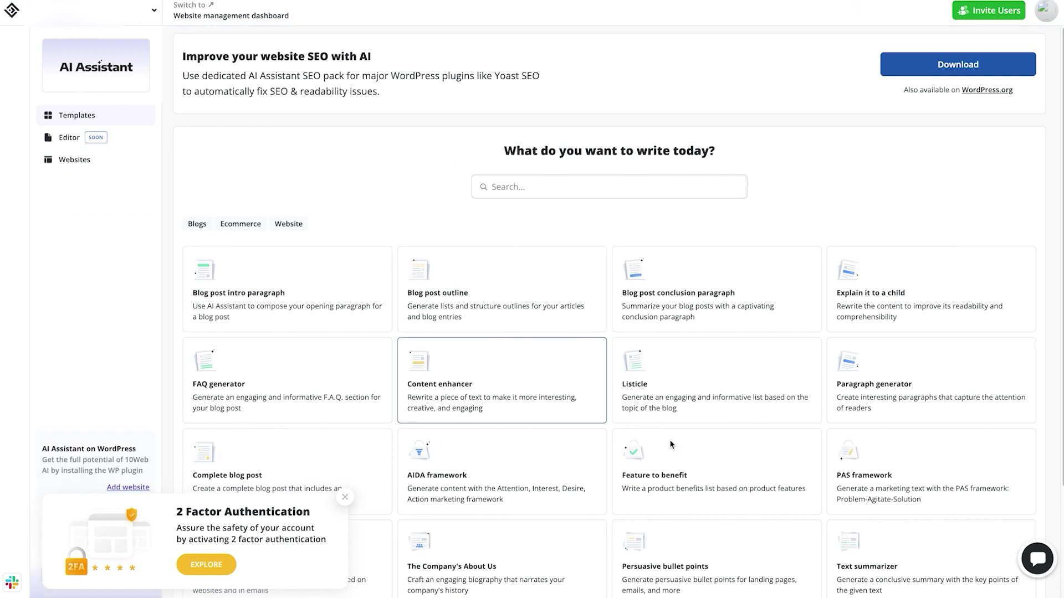
scroll(748, 507, down, 3)
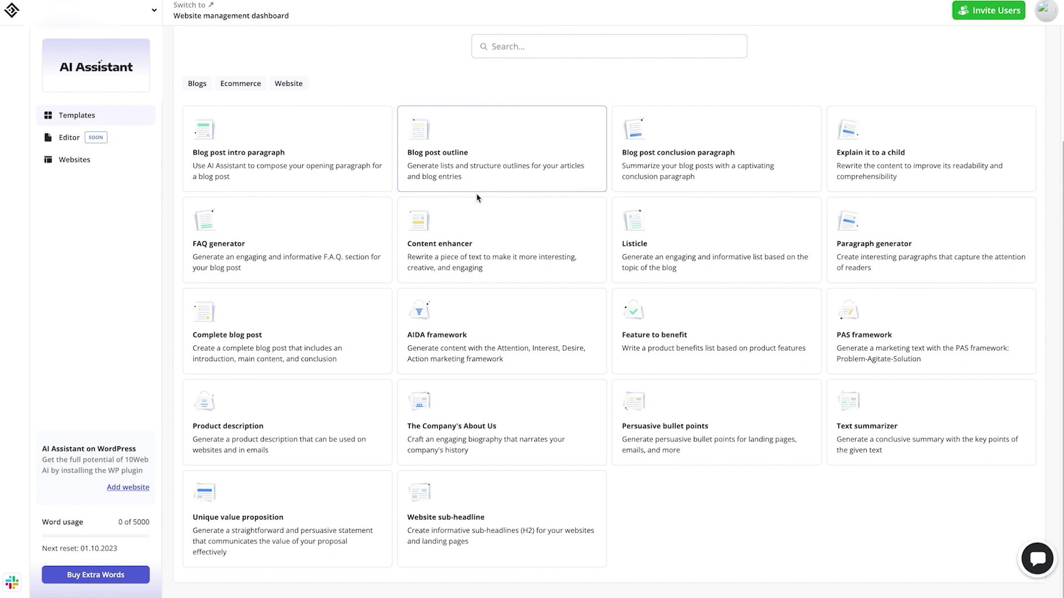
- Open the Listicle template and set its topic to "Spiciest peppers"
click(647, 253)
click(305, 108)
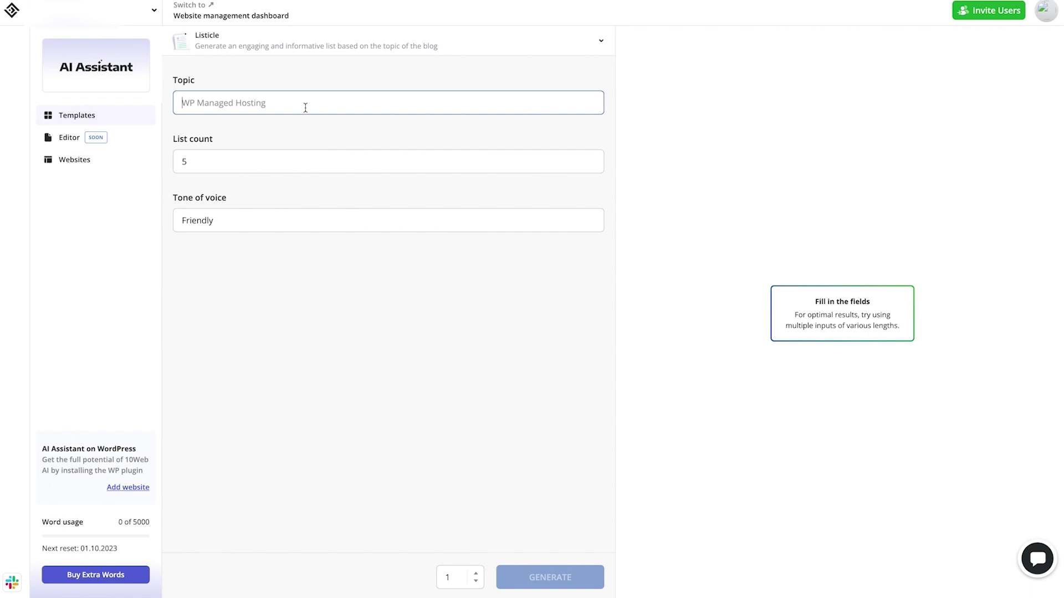
text(Spiciest peppers)
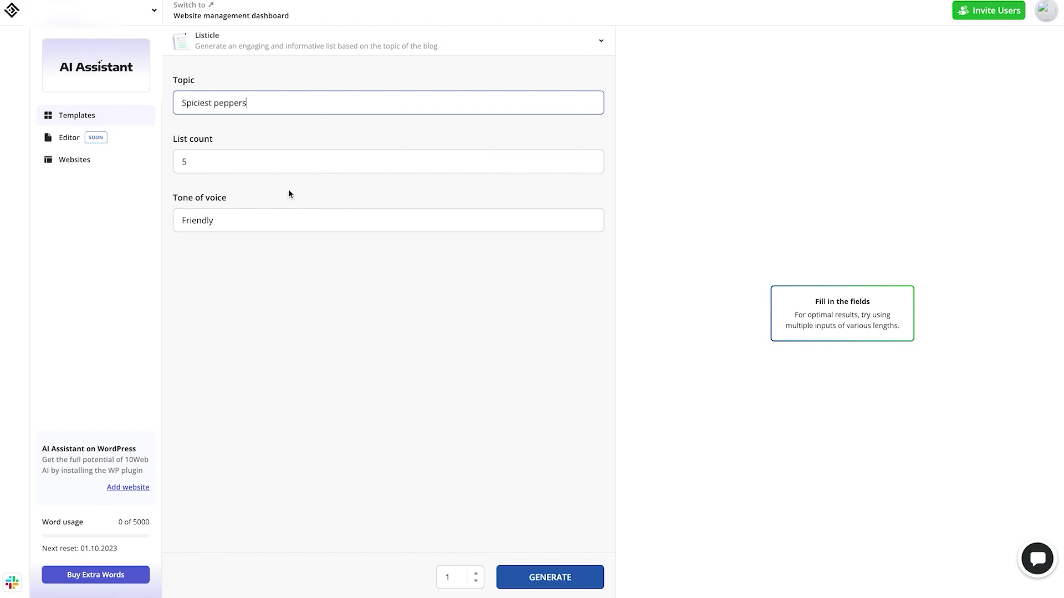
- Change the listicle's tone of voice to Informal and generate three versions of the list
click(279, 212)
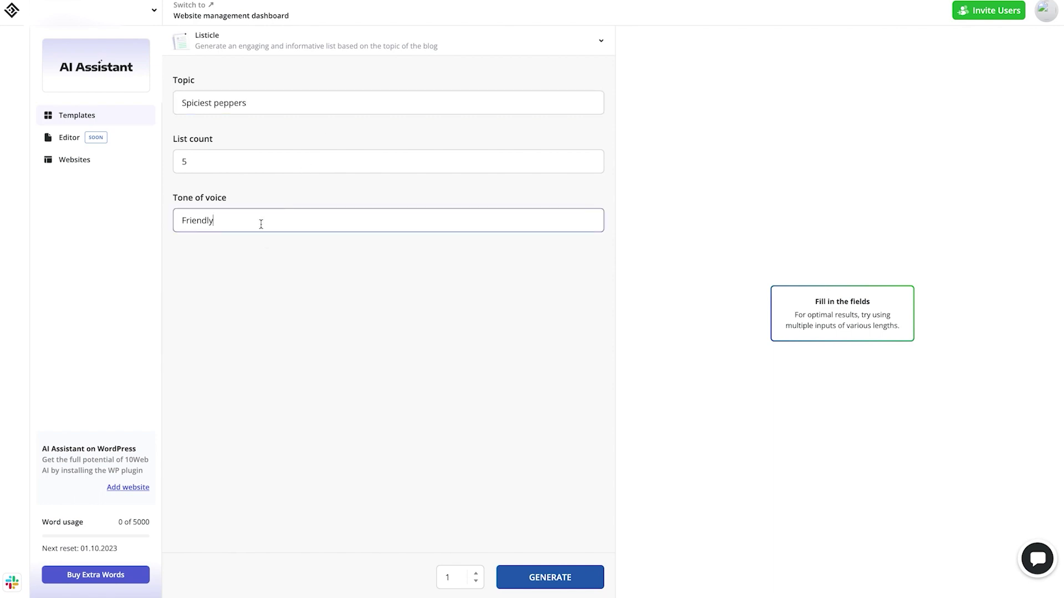
double_click(261, 224)
text(Informal)
click(389, 451)
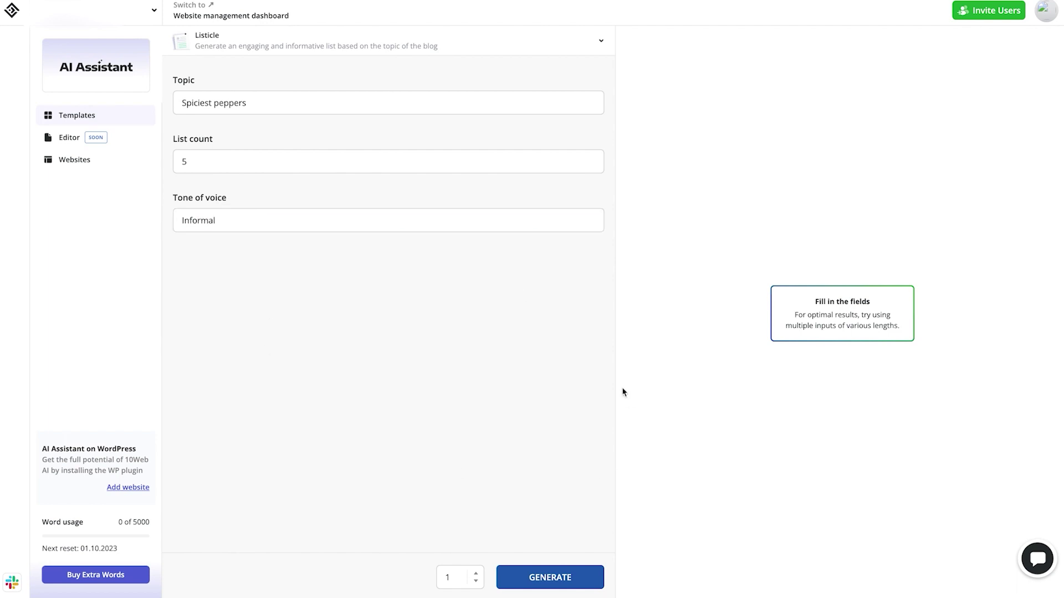
click(560, 577)
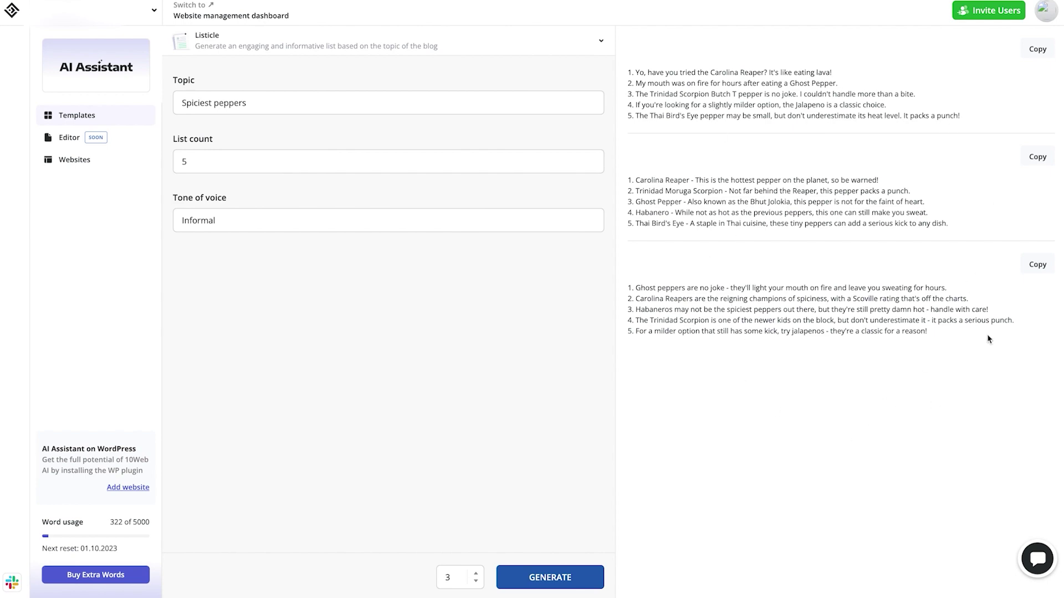
- Generate a product description for "Super Burrito with a Surprise" (organic refried beans, home made tortilla, Monterrey cheese and our secret Manolito sauce) in a Raunchy tone
click(82, 122)
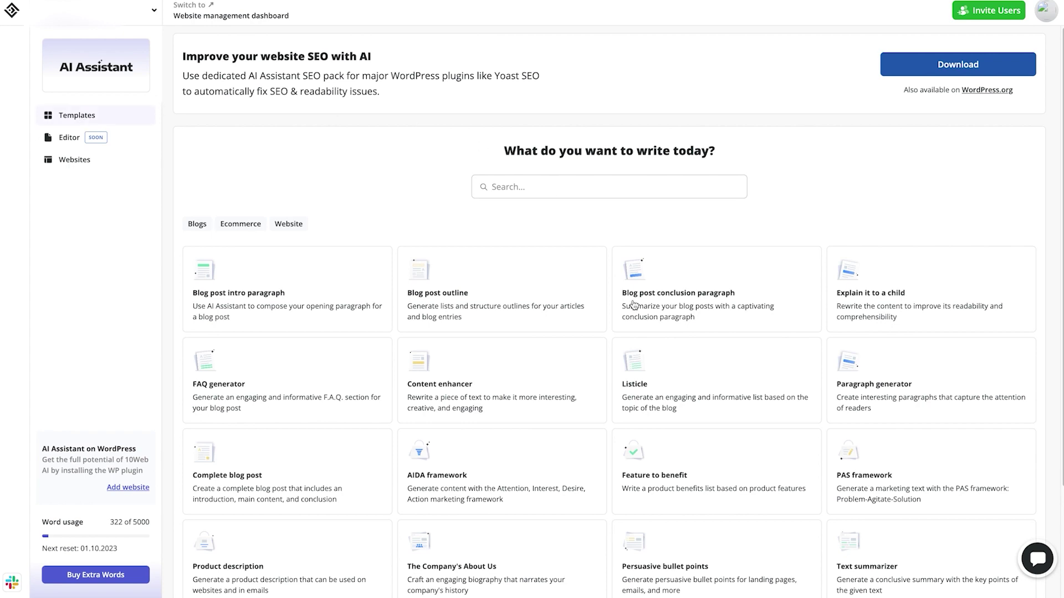
scroll(692, 255, down, 3)
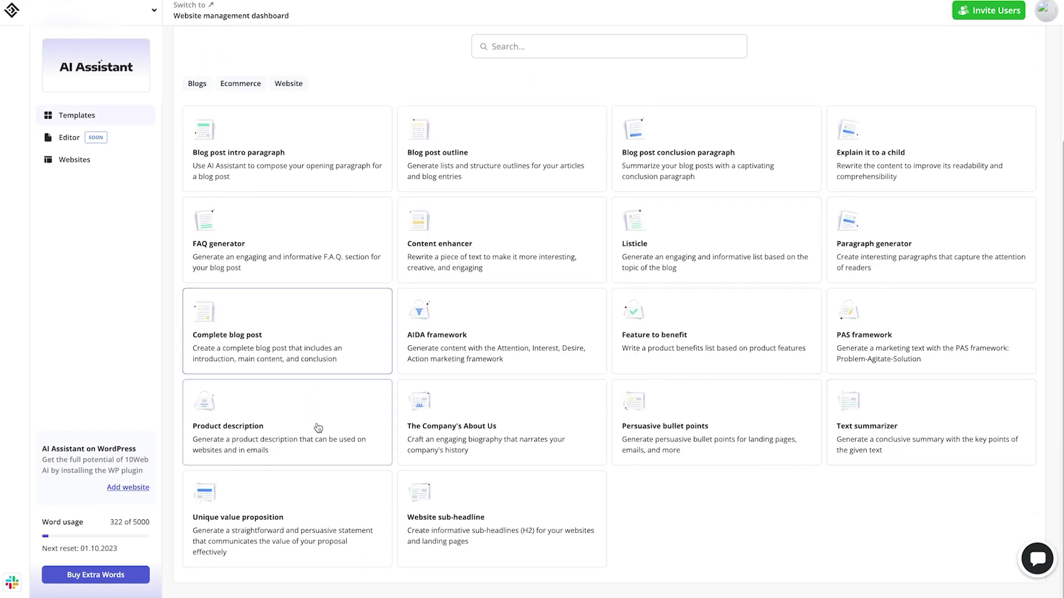
click(320, 441)
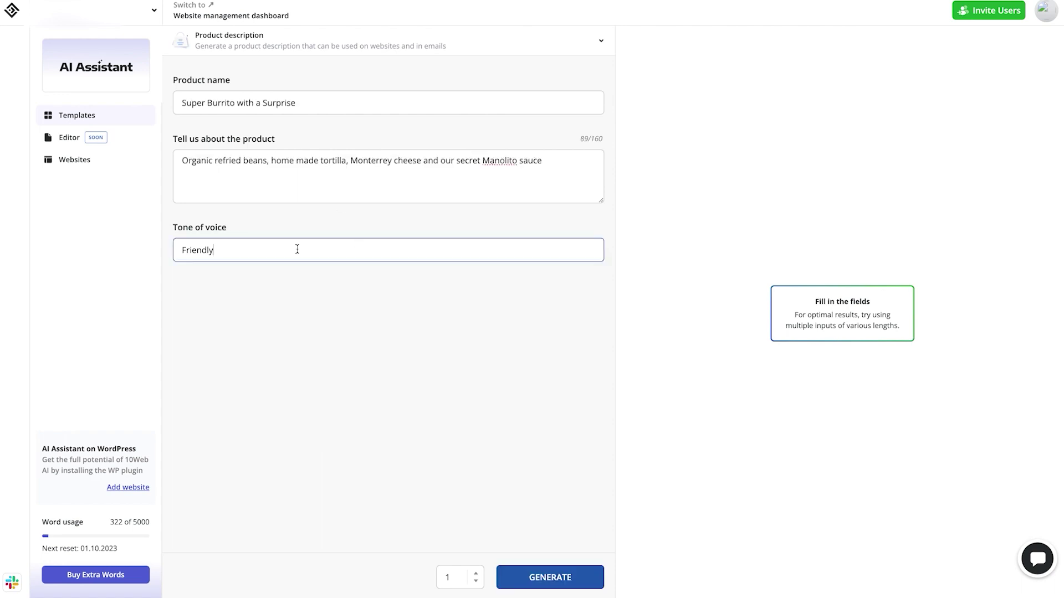
click(297, 248)
text(Raunchy)
click(576, 577)
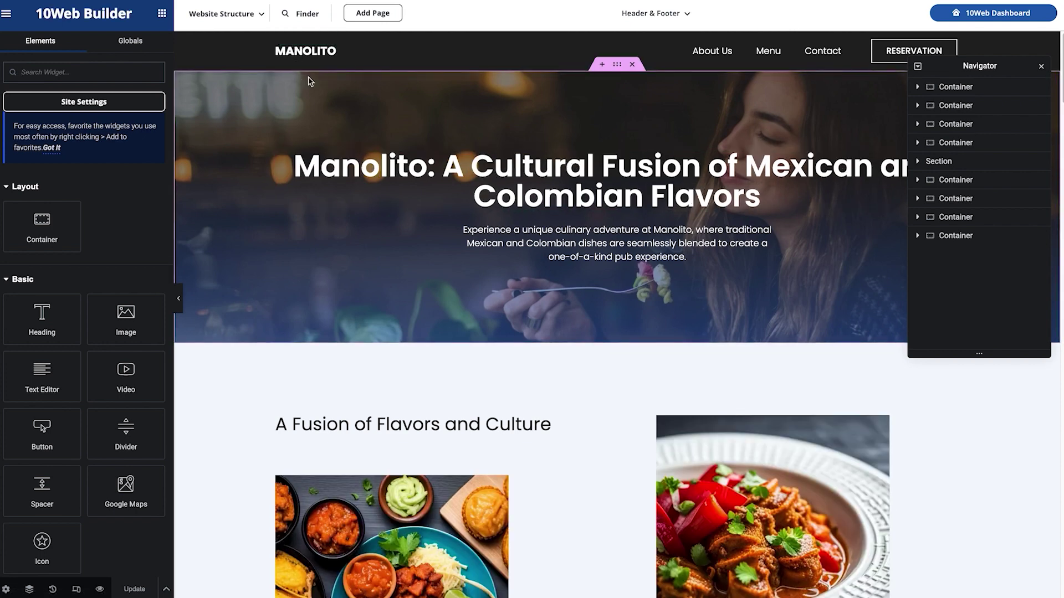
- Replace the Fusion Cuisine paragraph on the home page with the generated Super Burrito description and remove its surrounding quotation marks
click(373, 427)
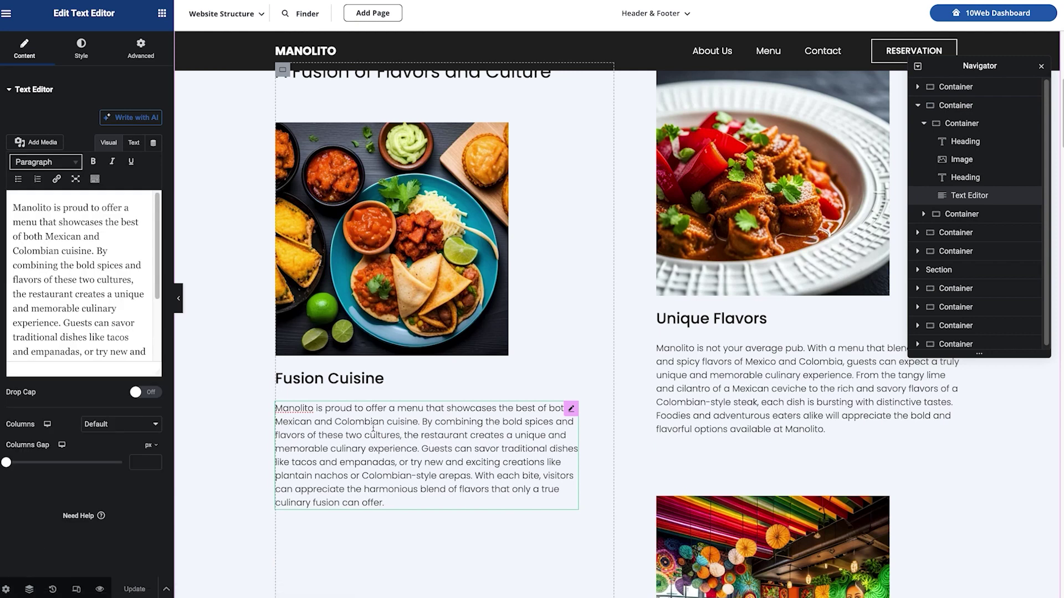
click(93, 286)
key(super+a)
key(super+v)
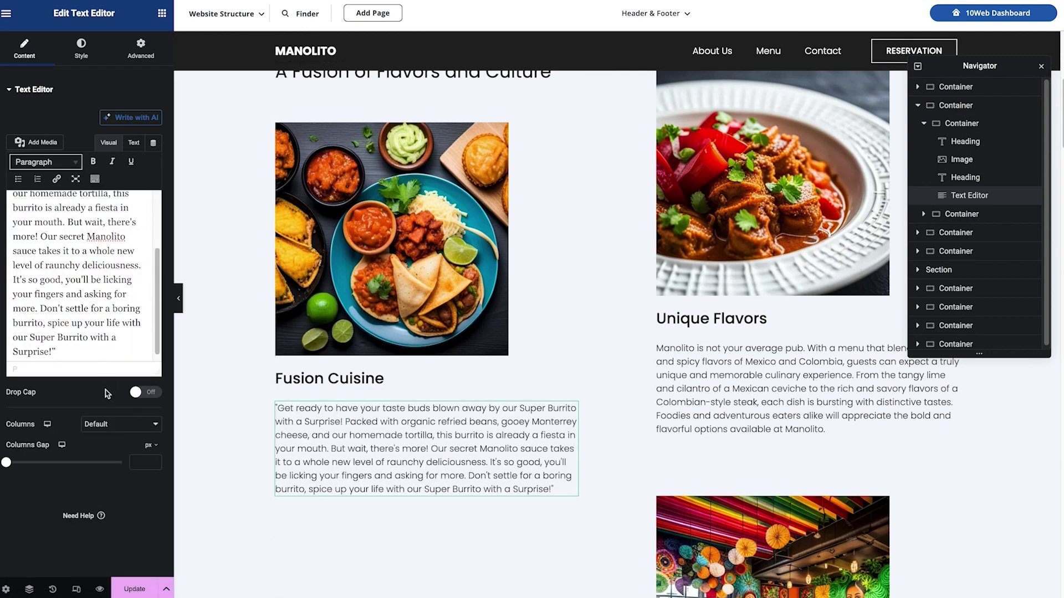
scroll(40, 260, up, 2)
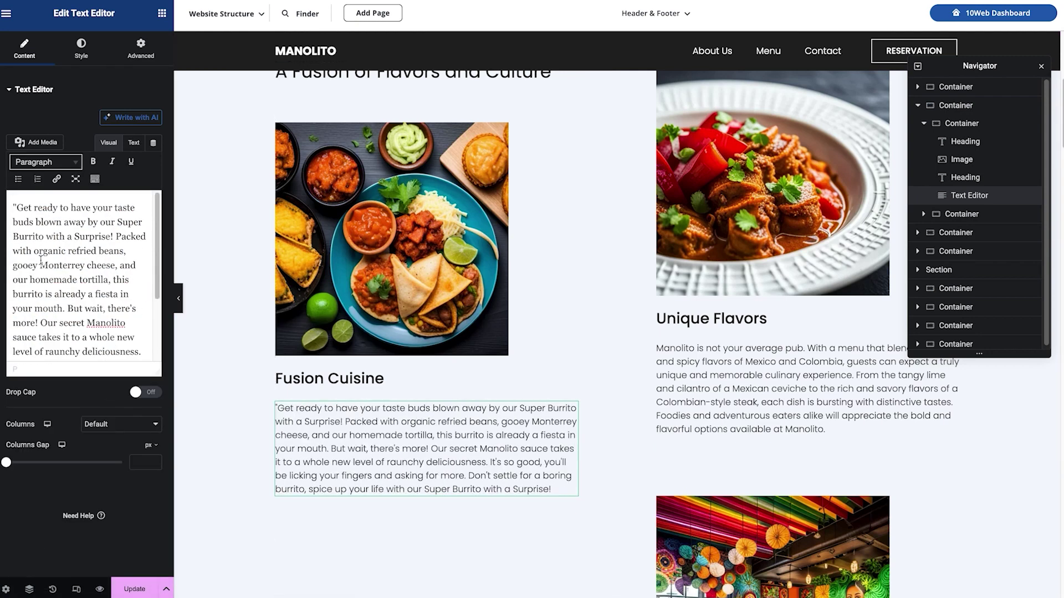
click(15, 205)
key(BackSpace)
- Rewrite the "Fusion Cuisine" heading in a Casual tone with 10Web AI and apply the generated text
click(333, 378)
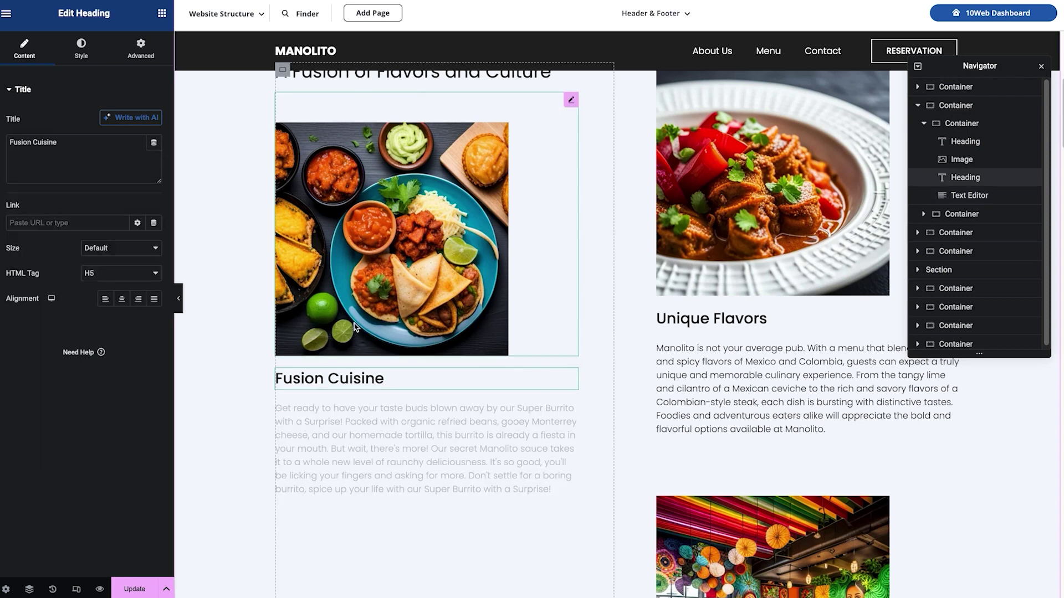
triple_click(99, 149)
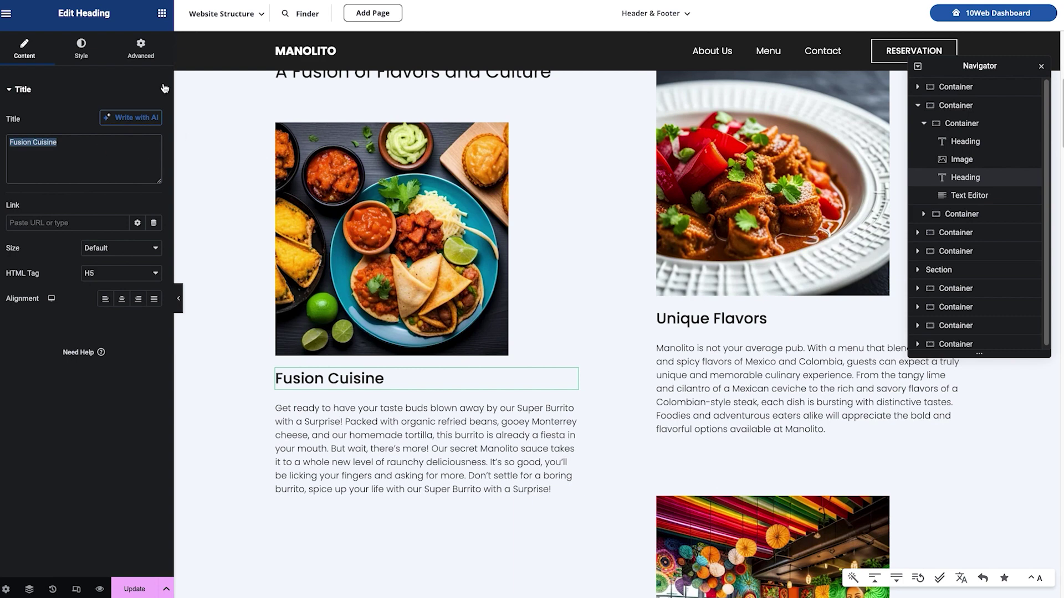
click(135, 119)
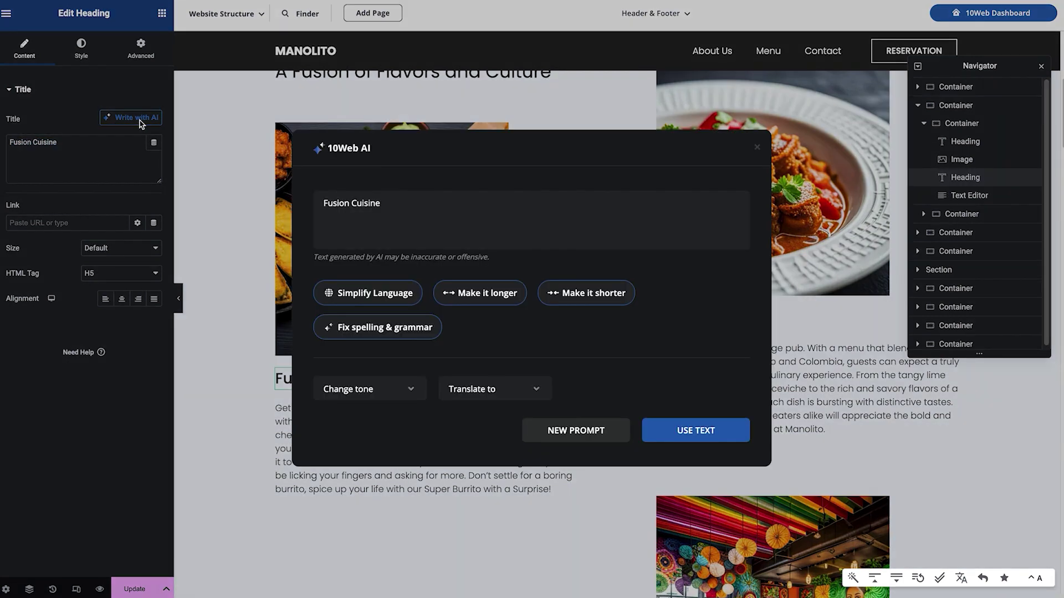
click(355, 389)
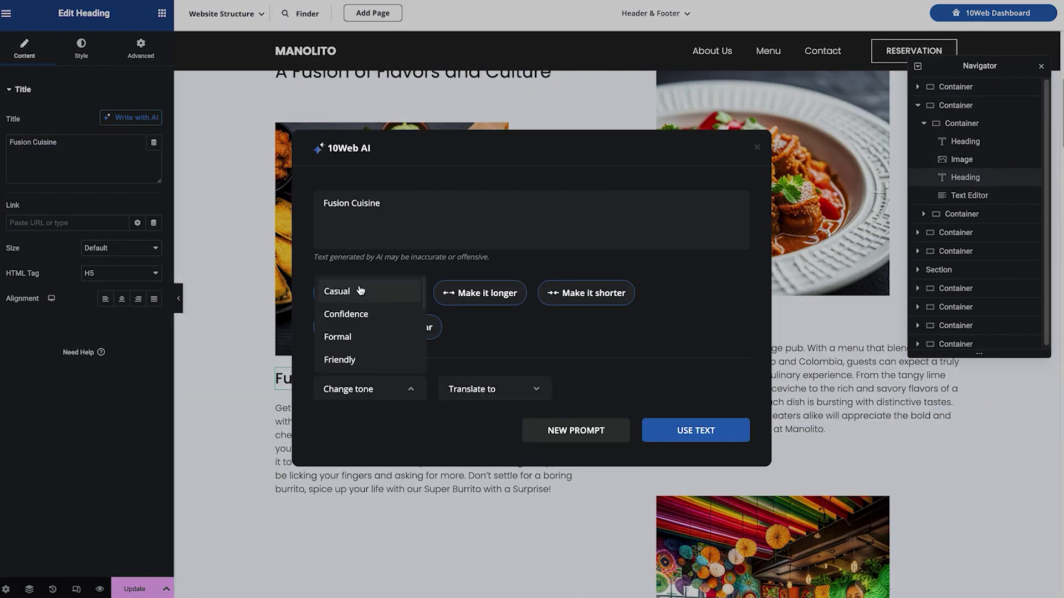
click(360, 291)
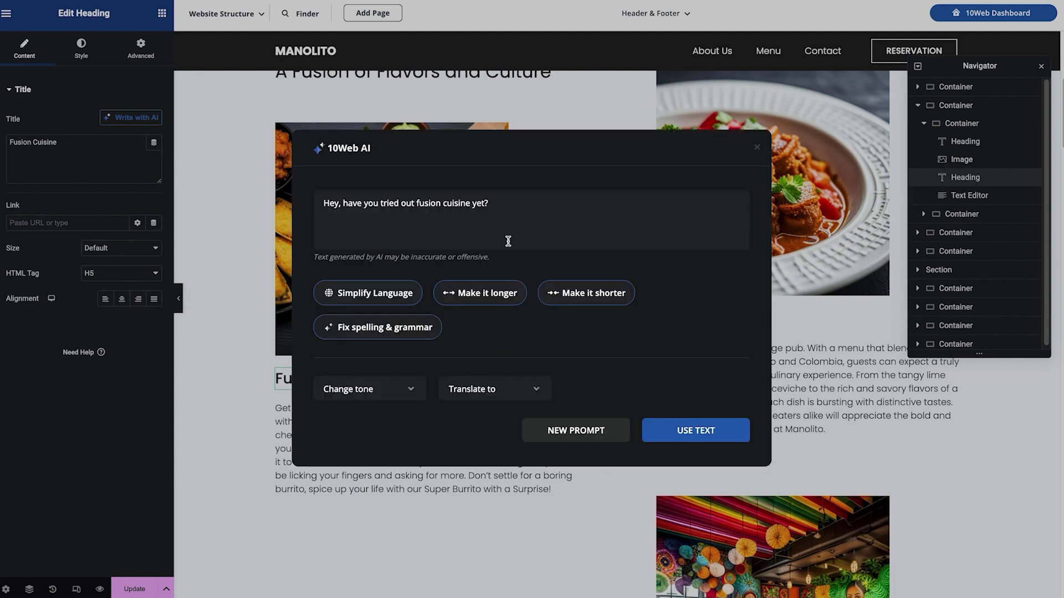
click(695, 430)
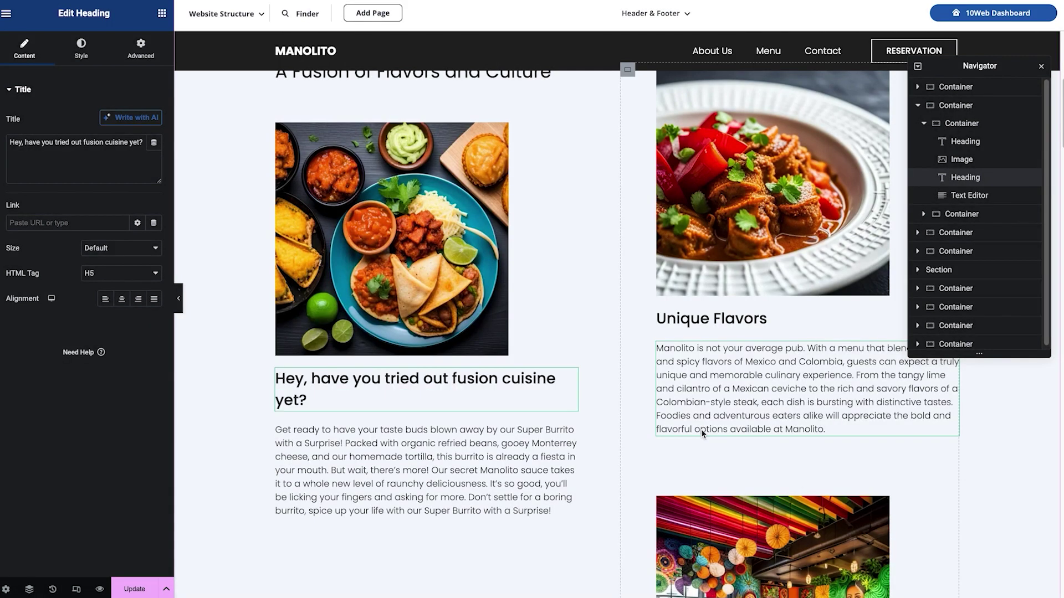
- Use 10Web AI to shorten the Unique Flavors paragraph, change its tone to Formal, and apply the rewritten text
click(662, 408)
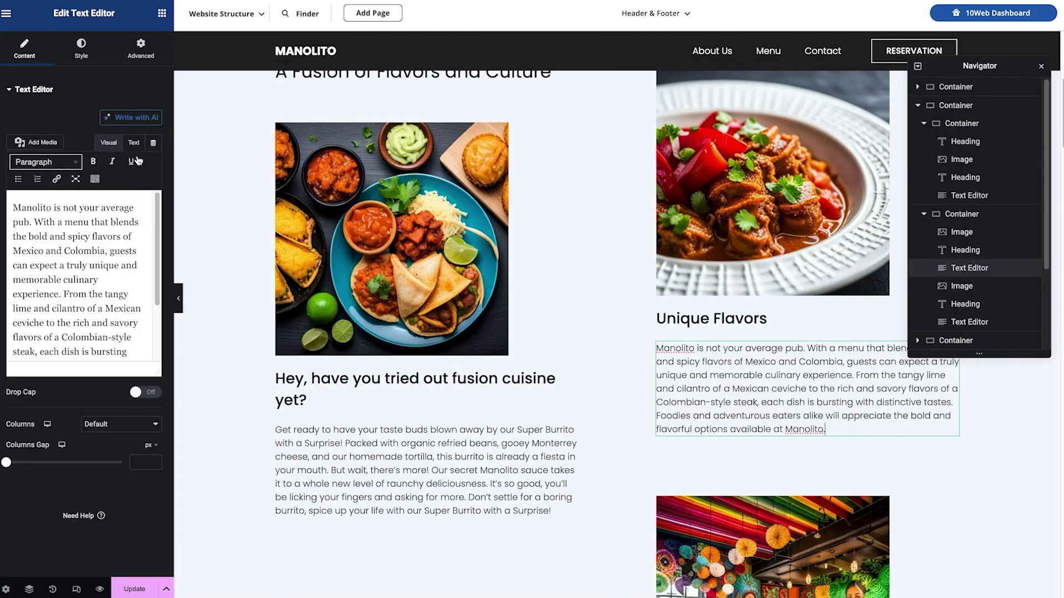
click(132, 116)
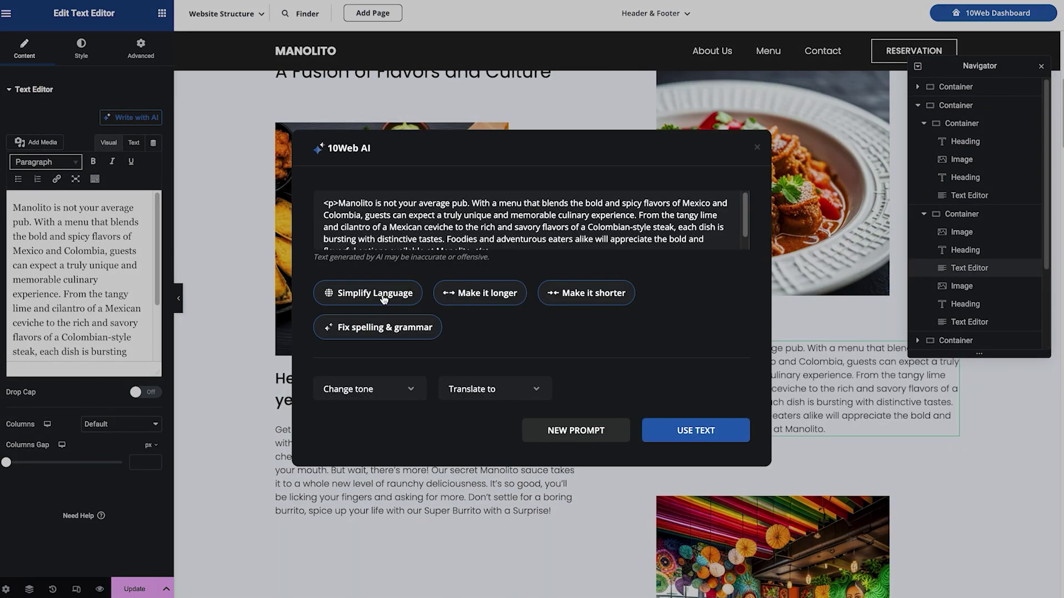
click(590, 304)
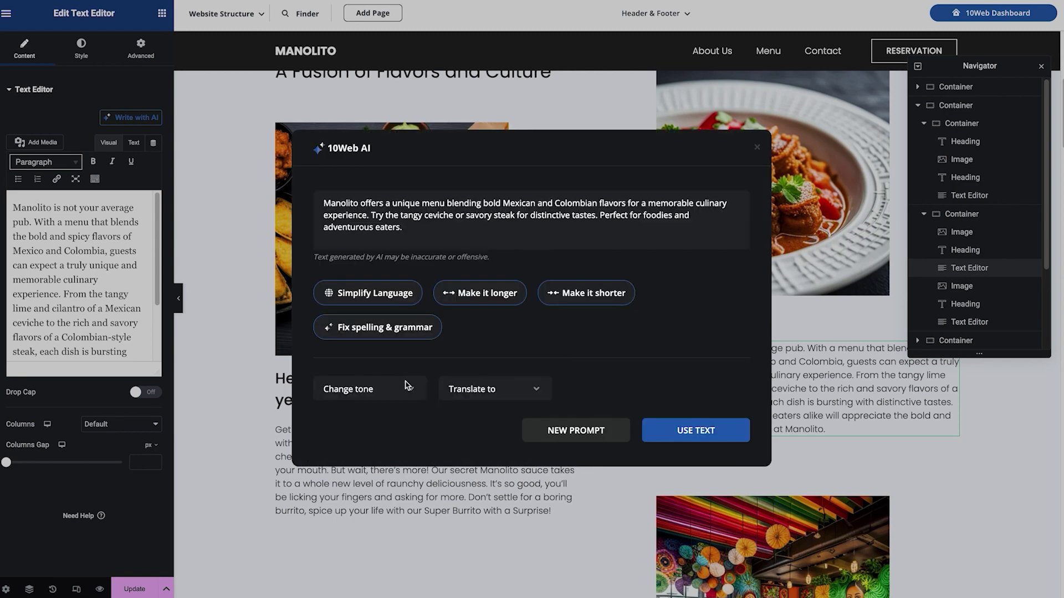
click(364, 393)
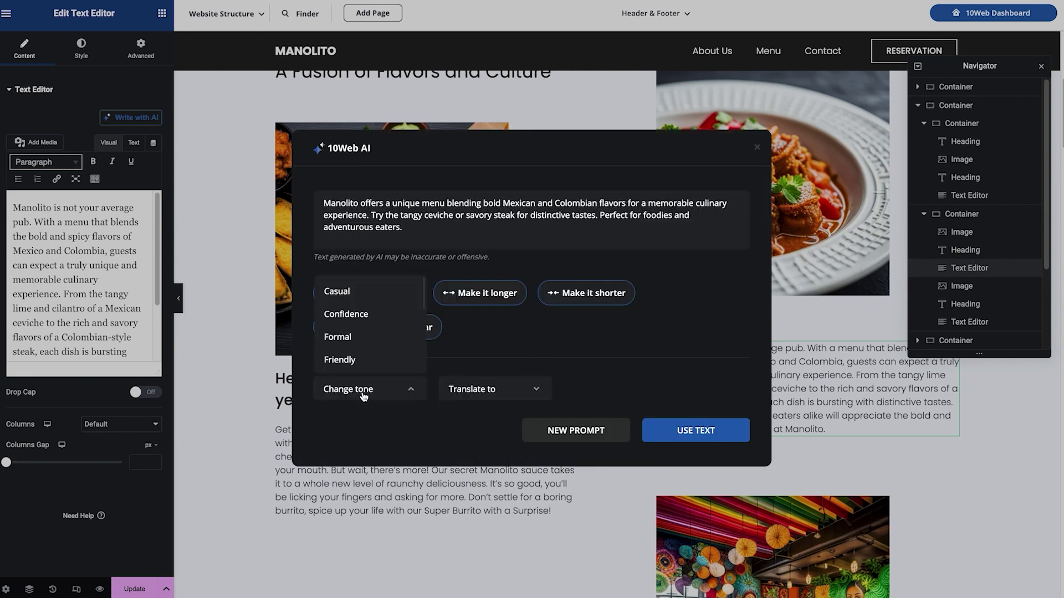
click(360, 339)
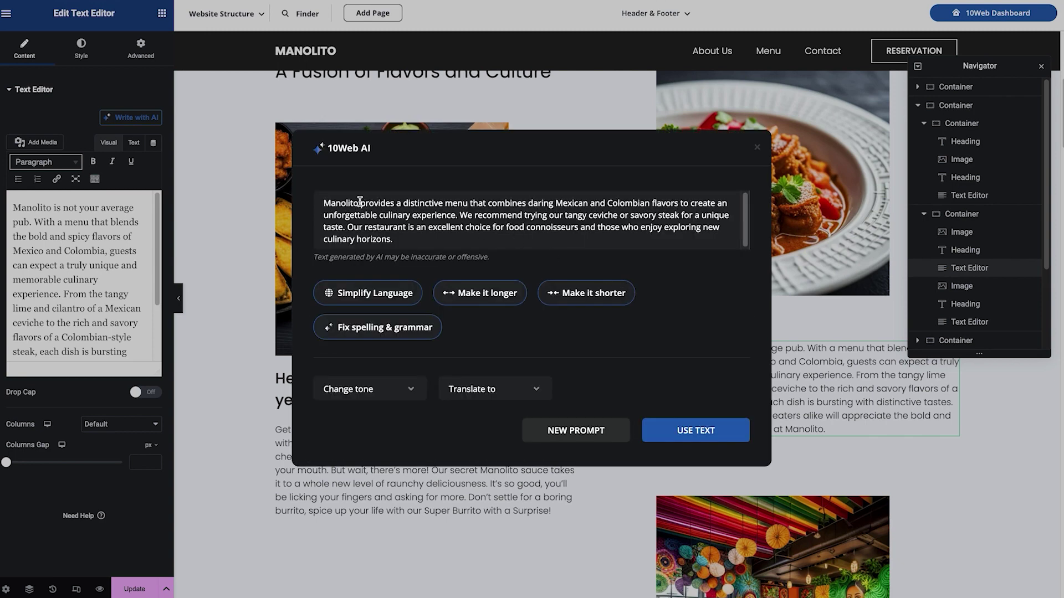
click(374, 207)
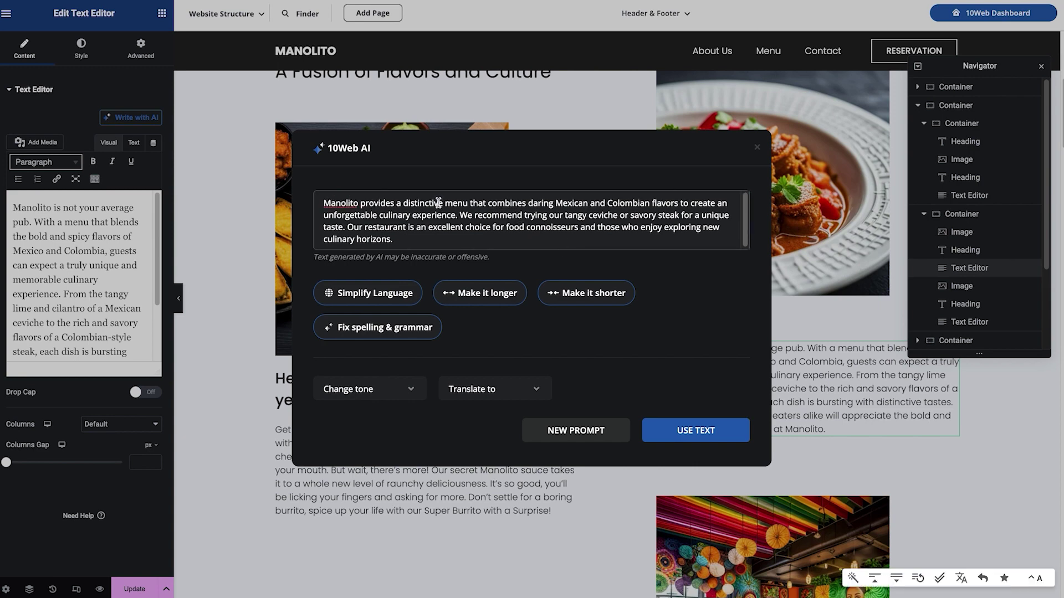
click(686, 430)
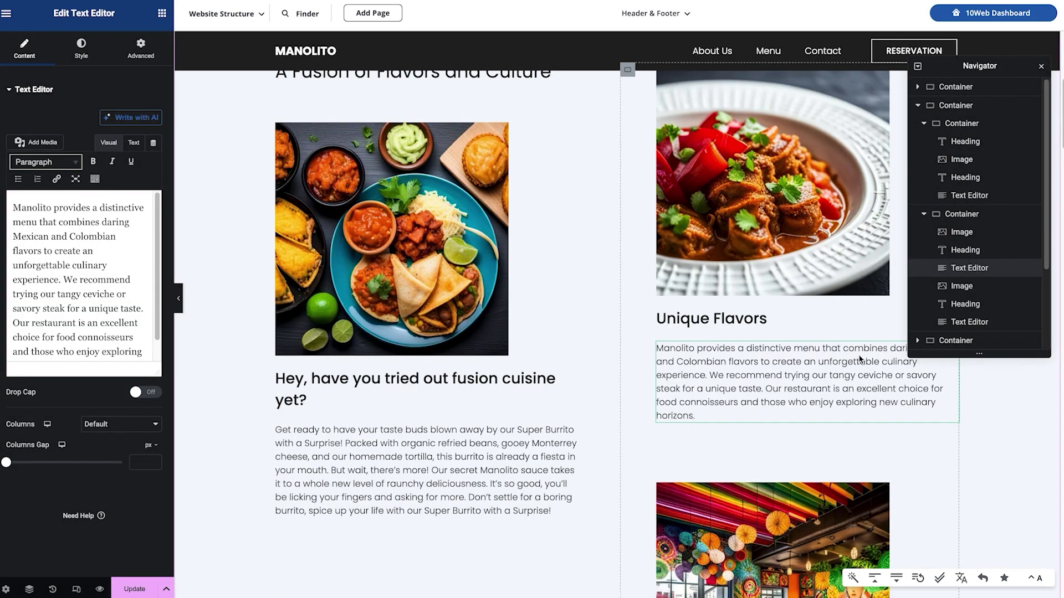
- Open the site header for editing and extend its title to "Manolito: YOUR PIECE OF LATIN"
scroll(537, 385, up, 5)
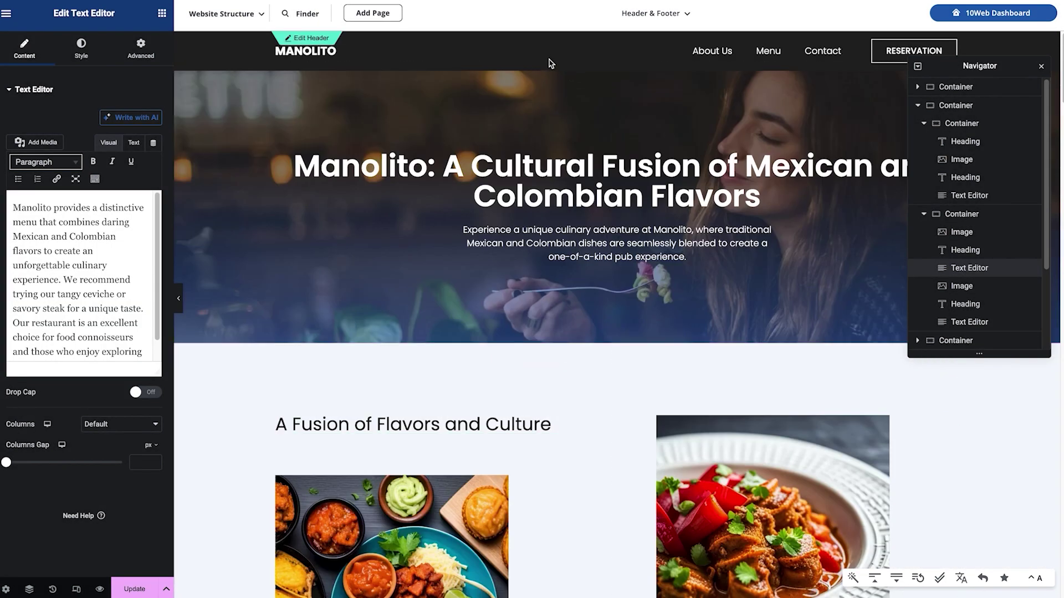
click(308, 40)
click(621, 328)
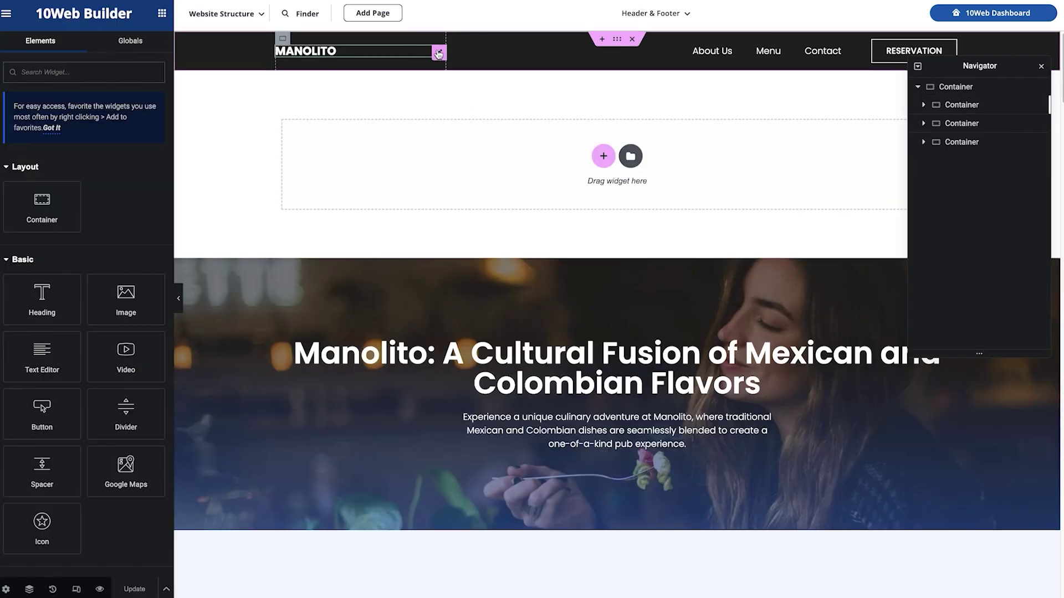
click(438, 53)
click(366, 50)
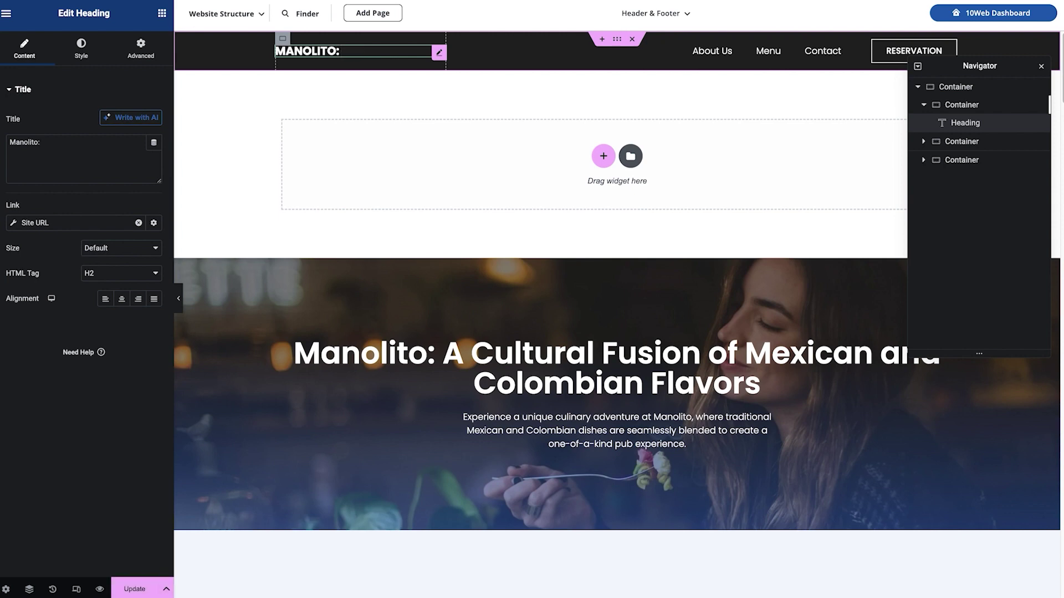
text(OUR PIECE OF LATIN)
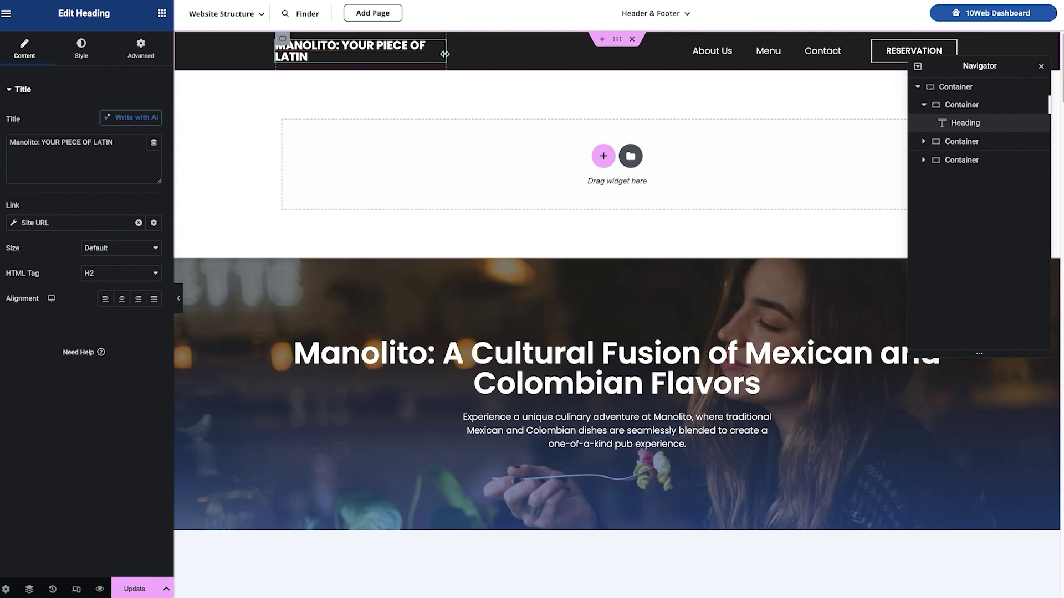
- Append "CULTURE" to the header title and resize the title and navigation menu containers
mouse_move(445, 54)
mouse_down()
mouse_move(532, 54)
mouse_move(462, 54)
mouse_up()
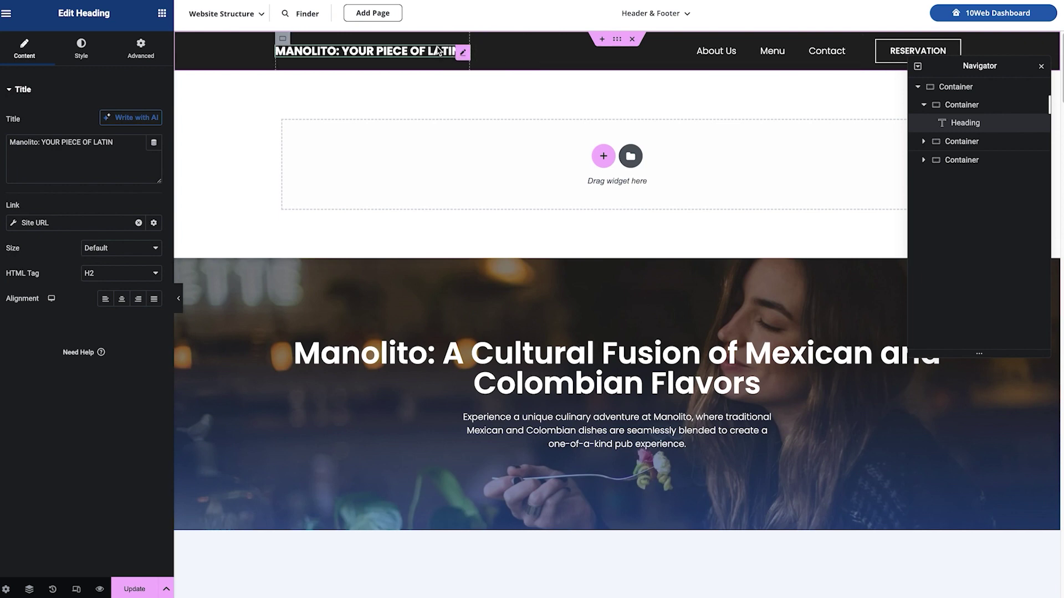
text(CULTURE)
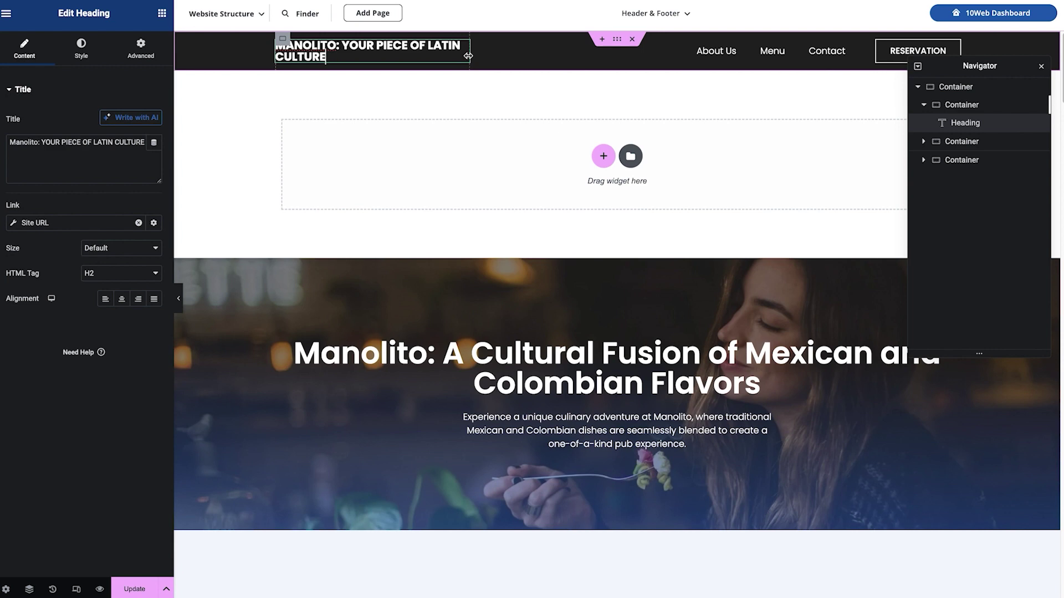
drag(468, 56, 521, 56)
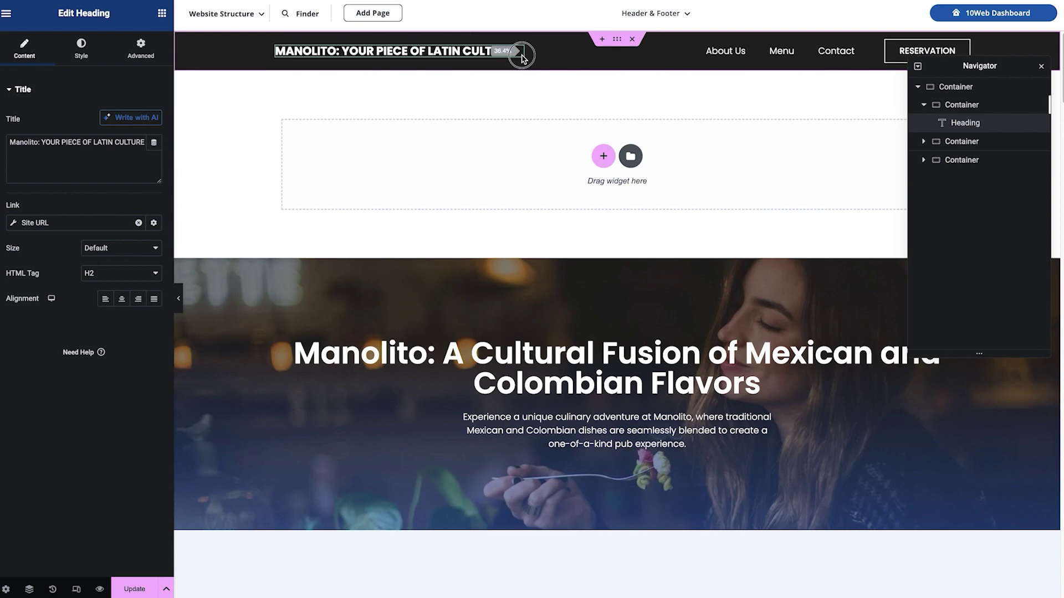
drag(831, 51, 803, 55)
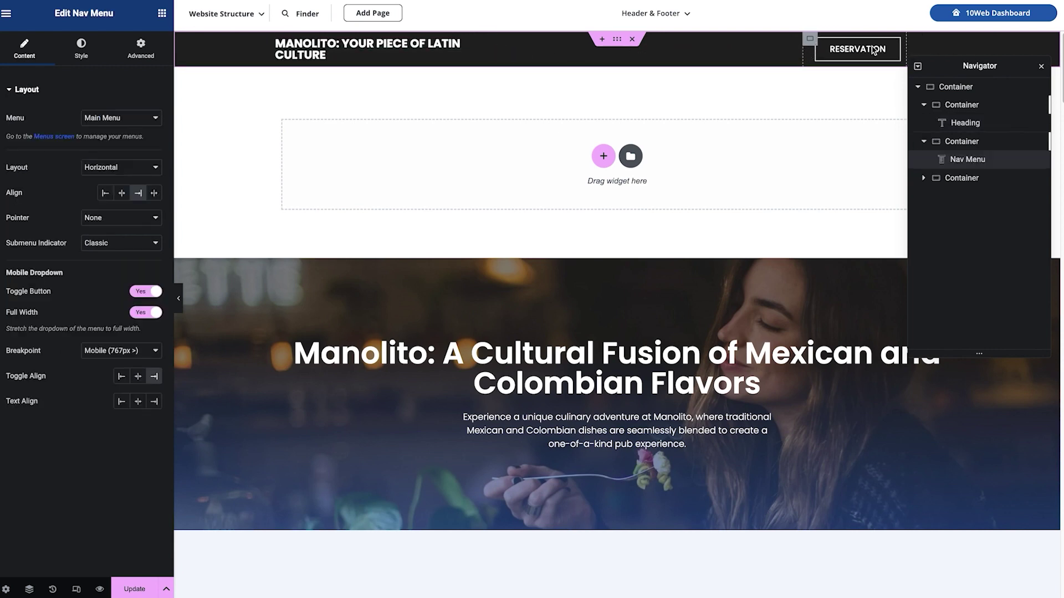
- Set the header's RESERVATION button to open its link in a new window, center its alignment and increase its icon spacing
click(789, 51)
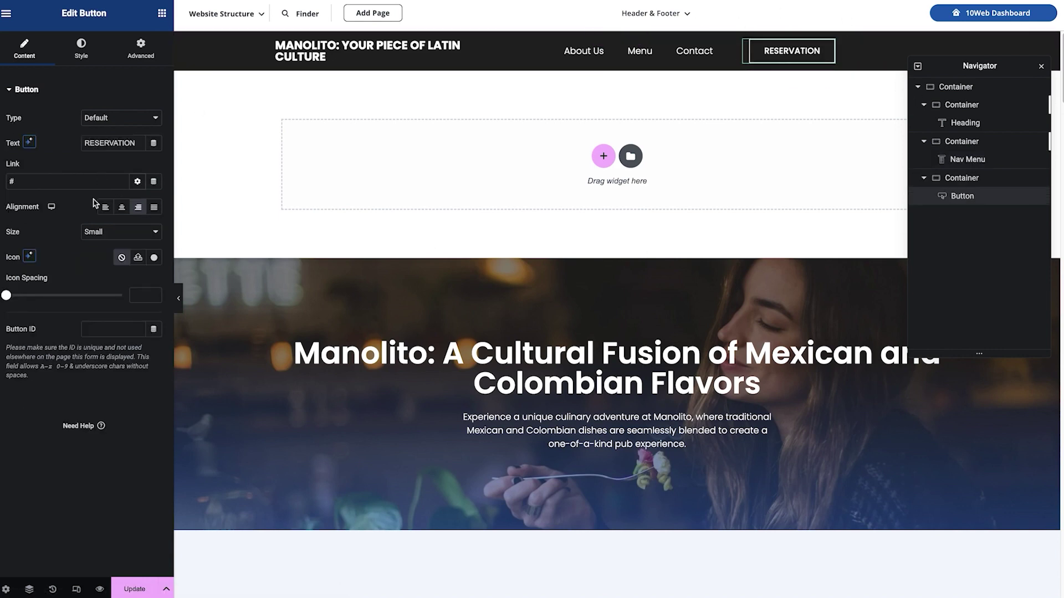
click(137, 181)
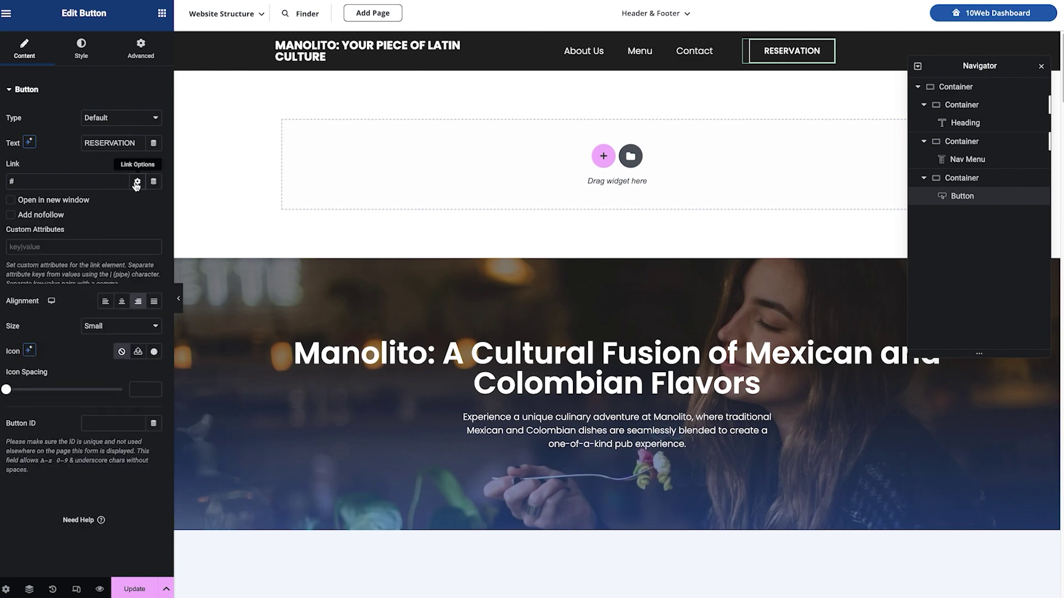
click(11, 201)
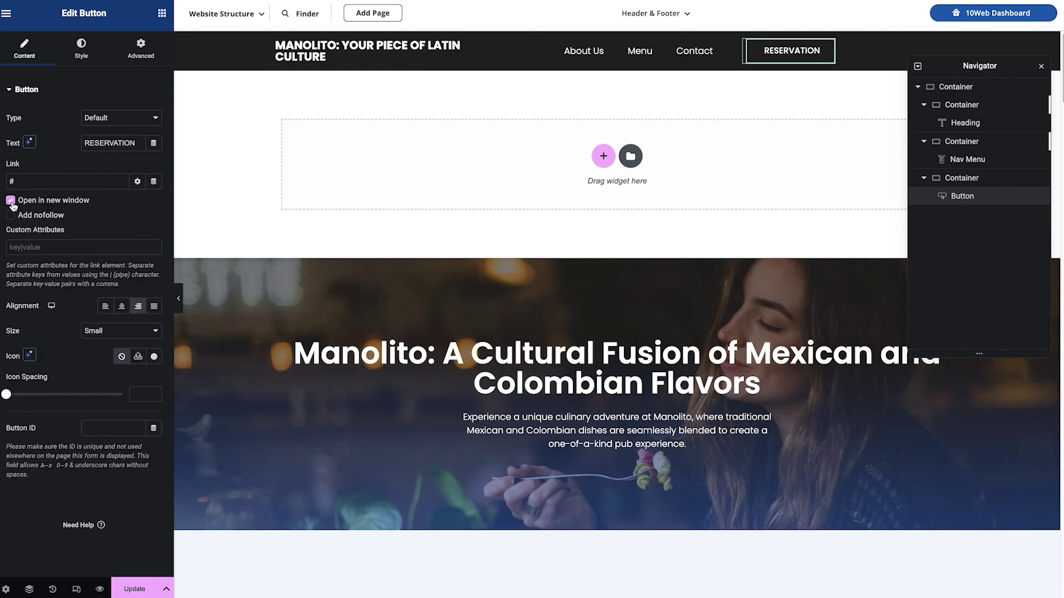
click(152, 306)
click(105, 306)
click(122, 306)
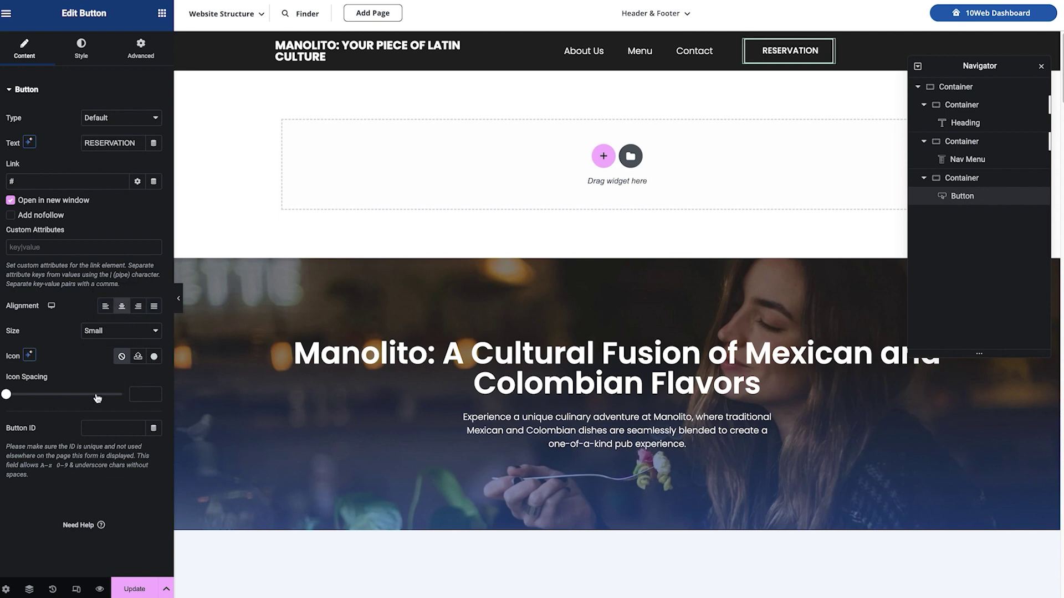
drag(7, 395, 35, 400)
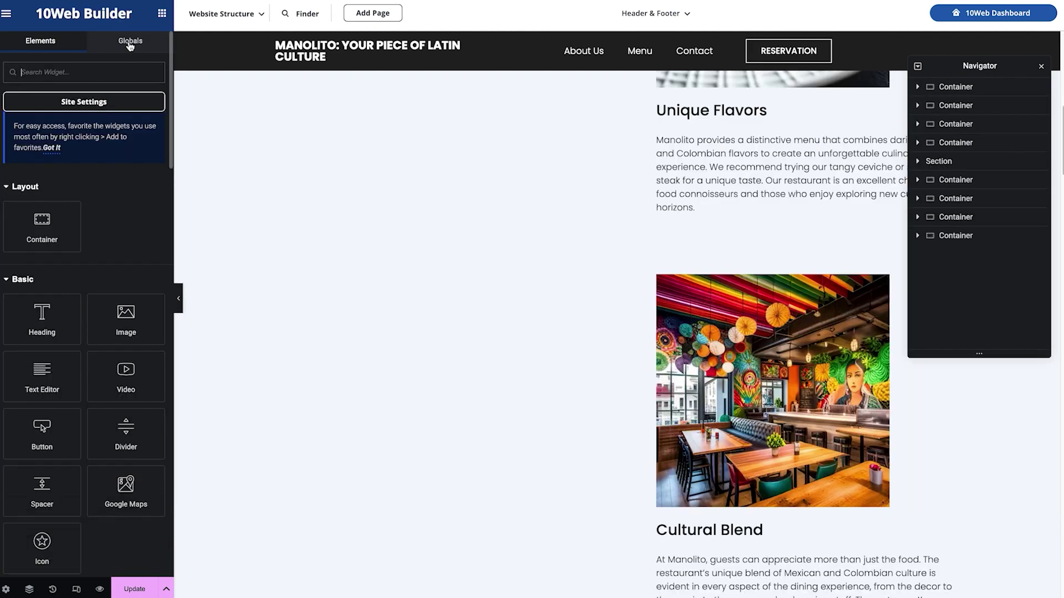
- In the site-wide background settings, assign a global color to the background and switch its type to gradient
click(126, 50)
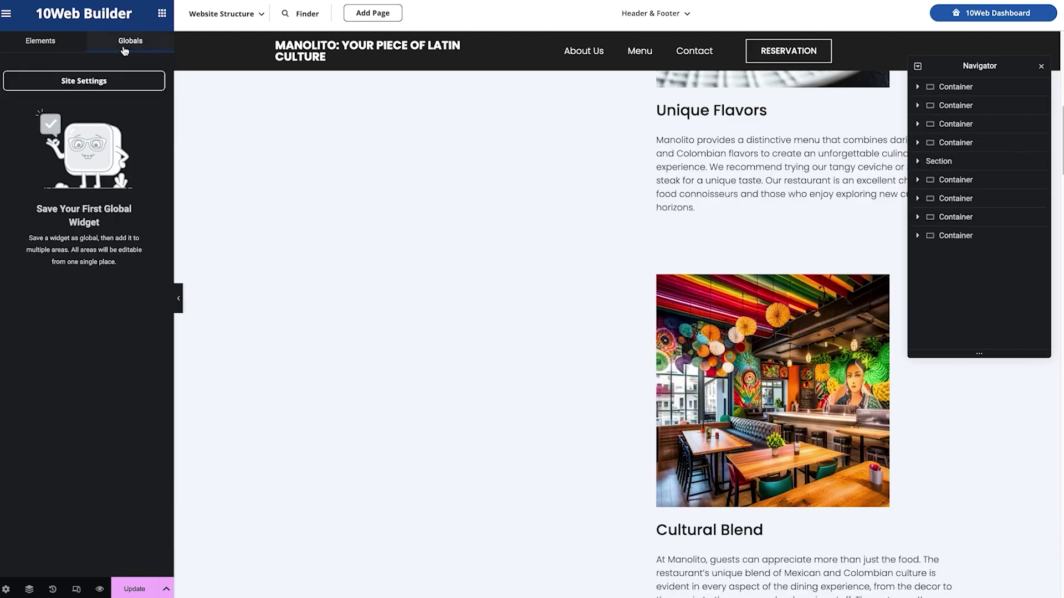
click(87, 81)
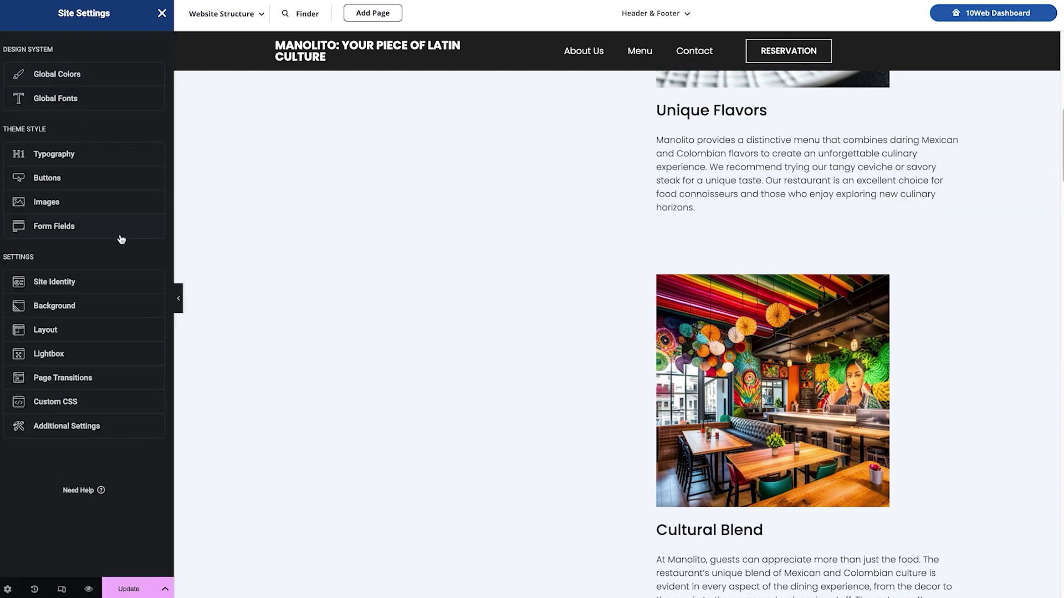
click(95, 308)
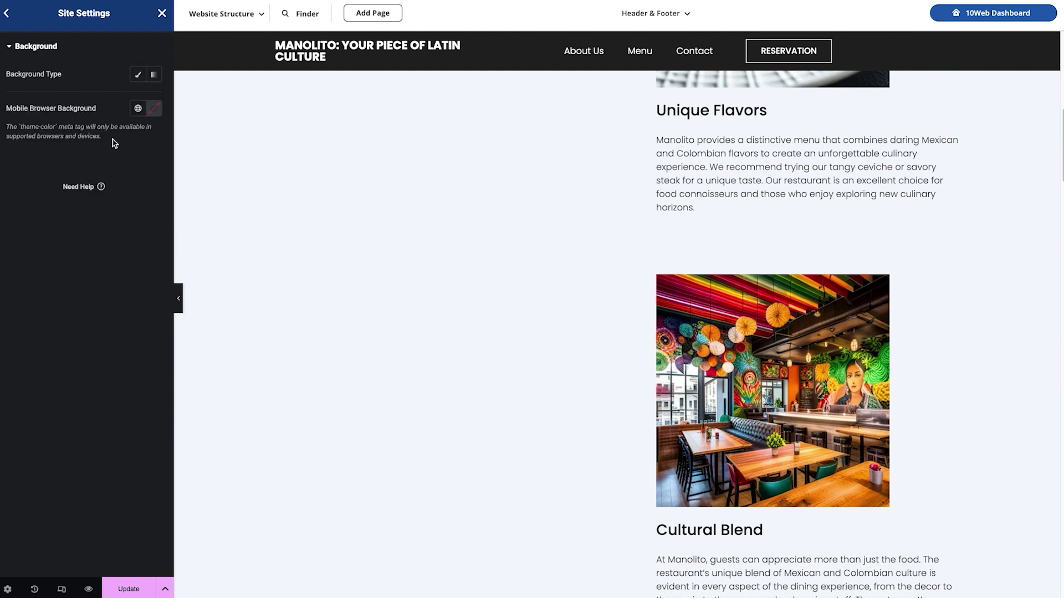
click(138, 74)
click(138, 99)
click(72, 99)
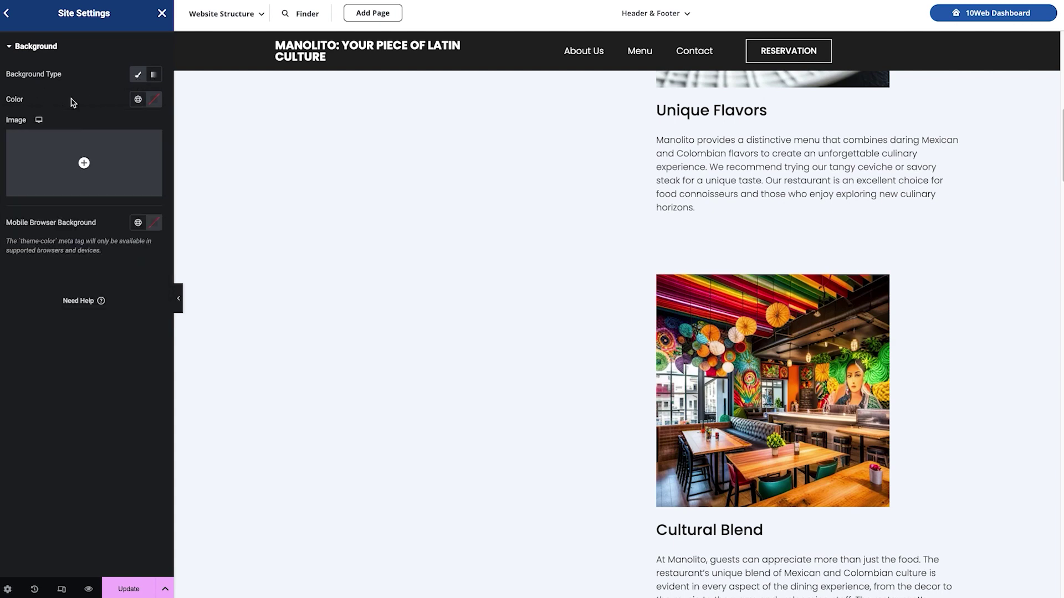
click(139, 101)
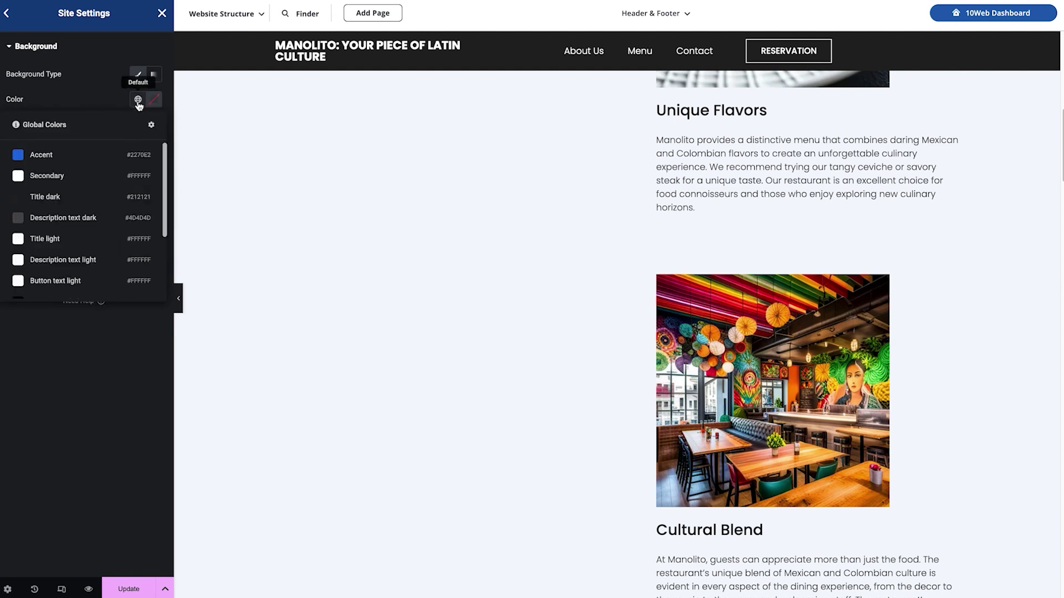
click(83, 237)
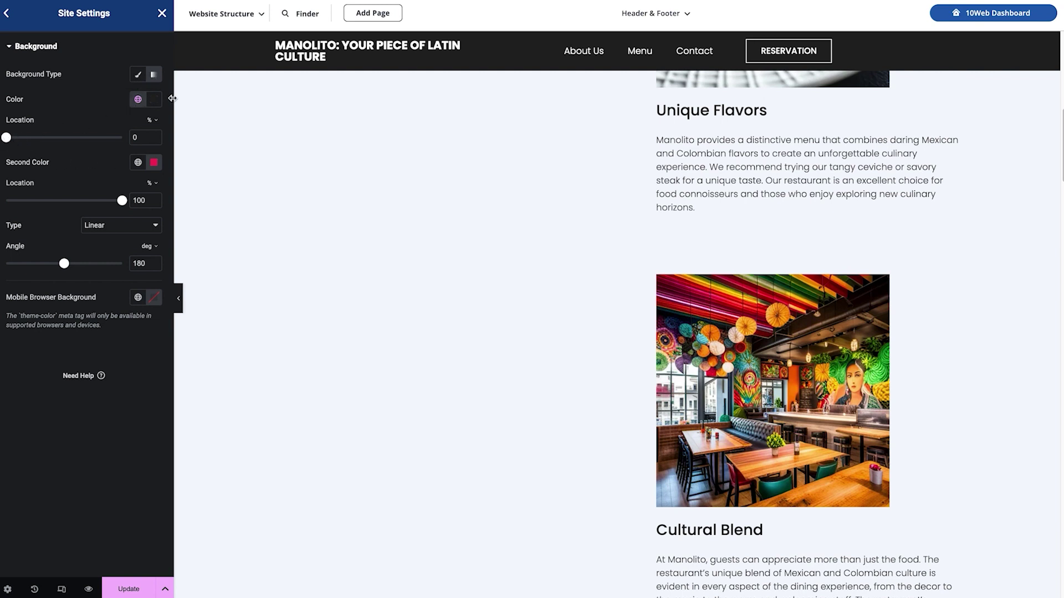
- Set the background gradient's first color to white and check the gradient along the home page
click(154, 100)
drag(147, 176, 5, 25)
click(65, 82)
scroll(411, 181, up, 10)
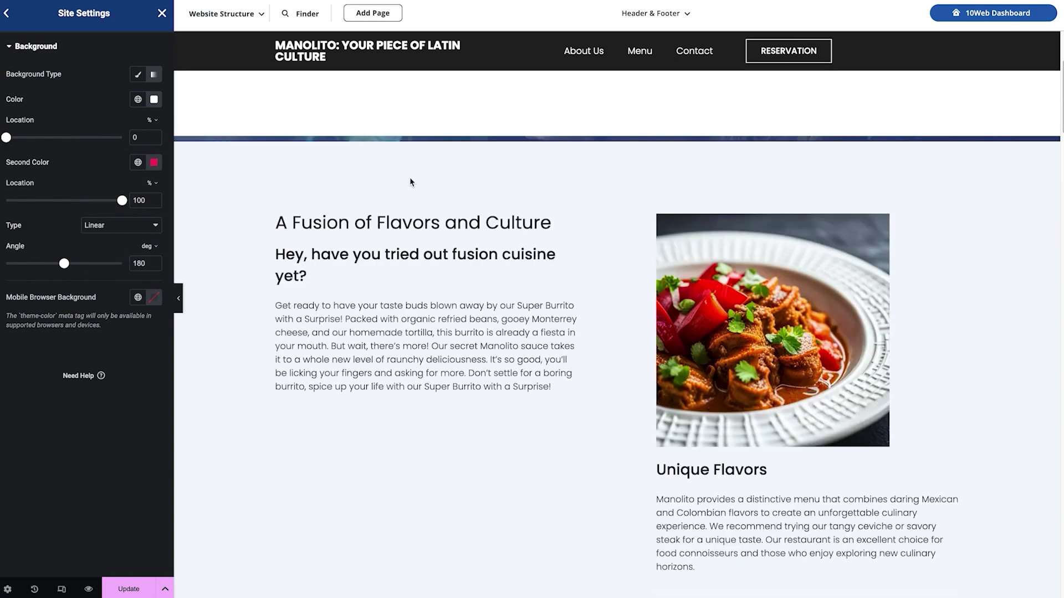
scroll(411, 181, down, 20)
scroll(411, 182, down, 10)
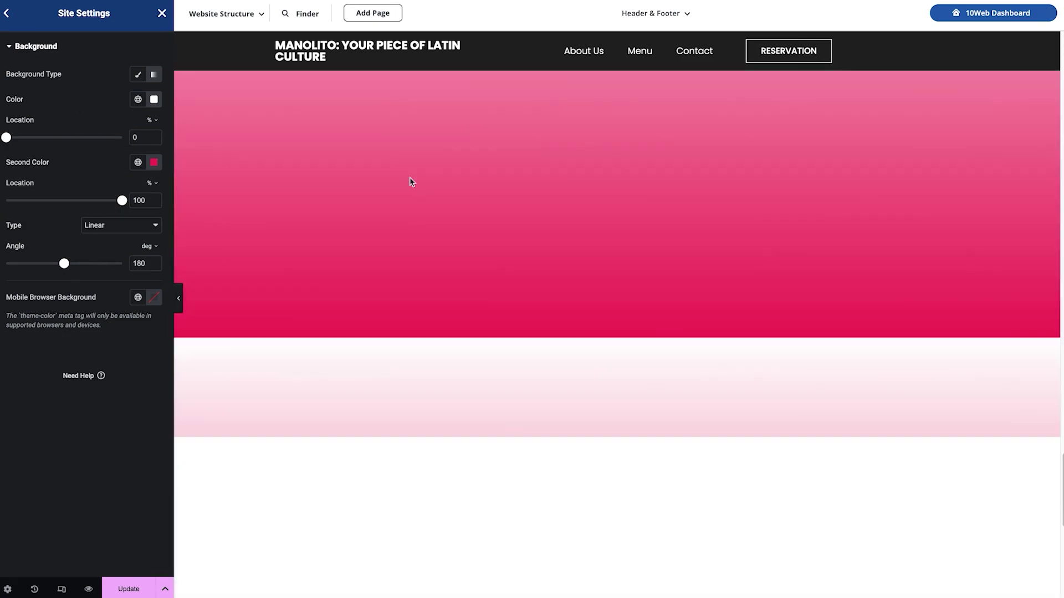
scroll(456, 317, up, 5)
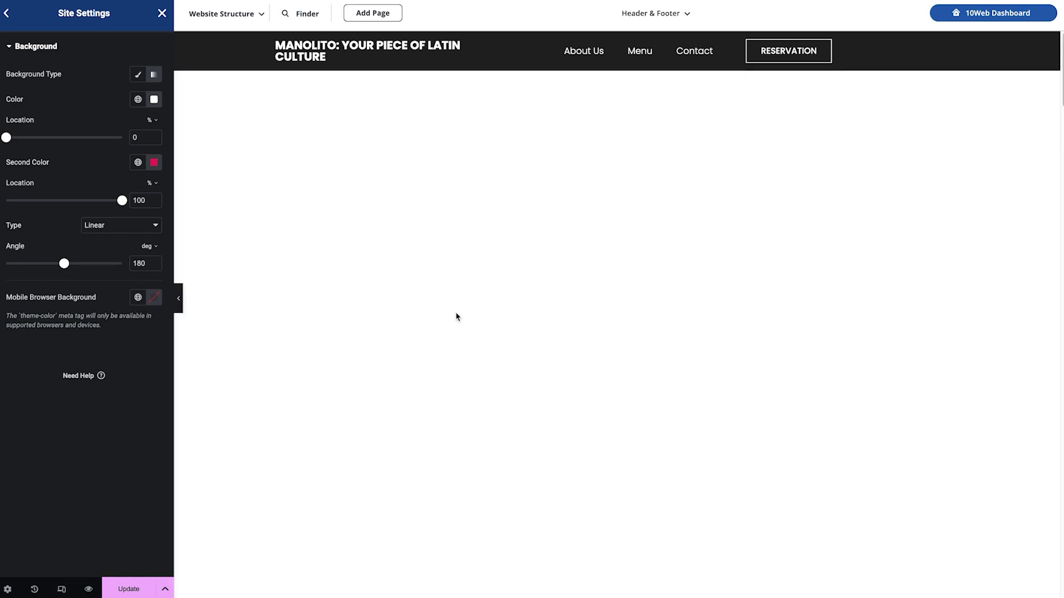
- Examine how the background gradient looks behind the Meet our team section and the surrounding parts of the home page
scroll(456, 317, up, 10)
scroll(456, 317, down, 15)
scroll(456, 316, down, 10)
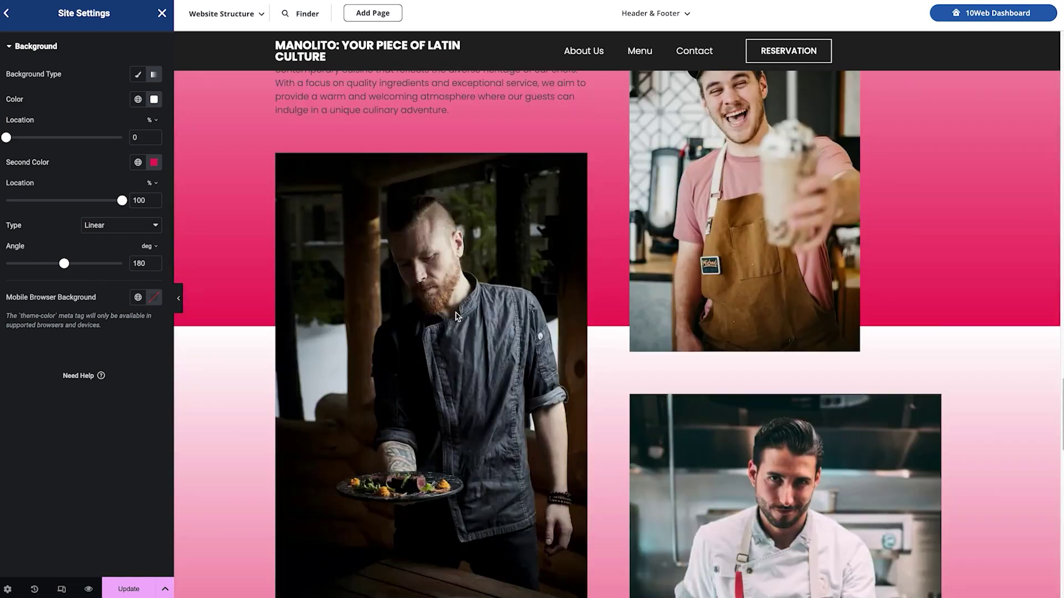
scroll(456, 317, down, 5)
scroll(456, 317, up, 10)
scroll(456, 317, down, 6)
scroll(456, 317, up, 8)
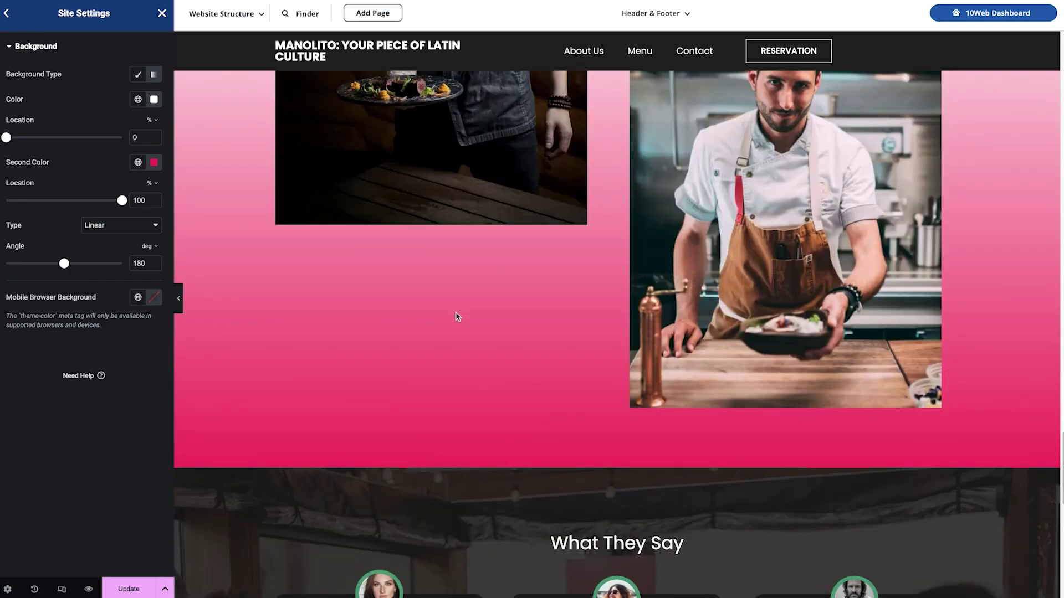
scroll(542, 411, up, 8)
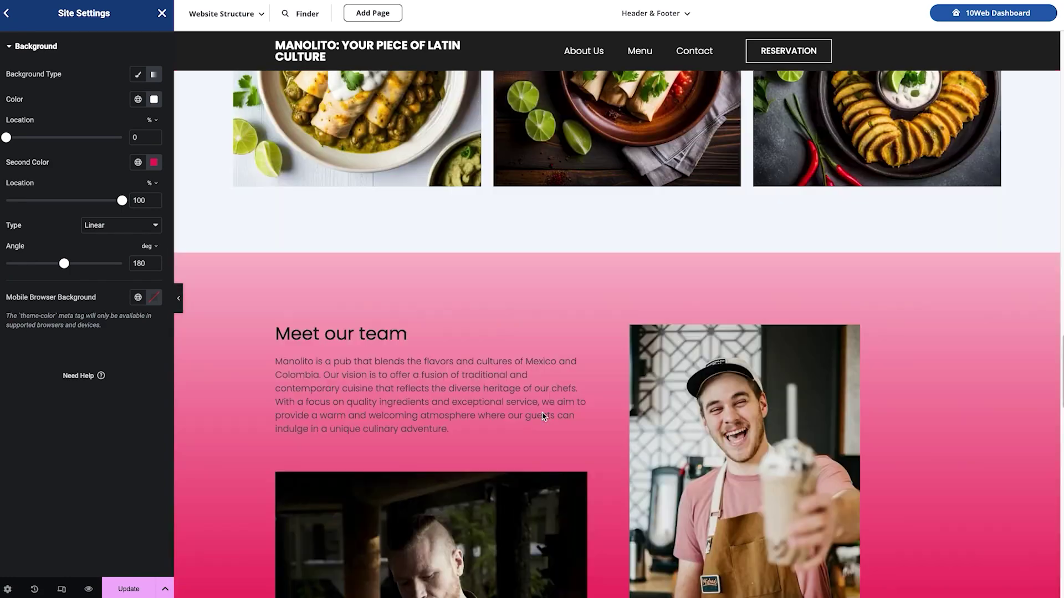
scroll(541, 412, down, 6)
scroll(542, 416, down, 6)
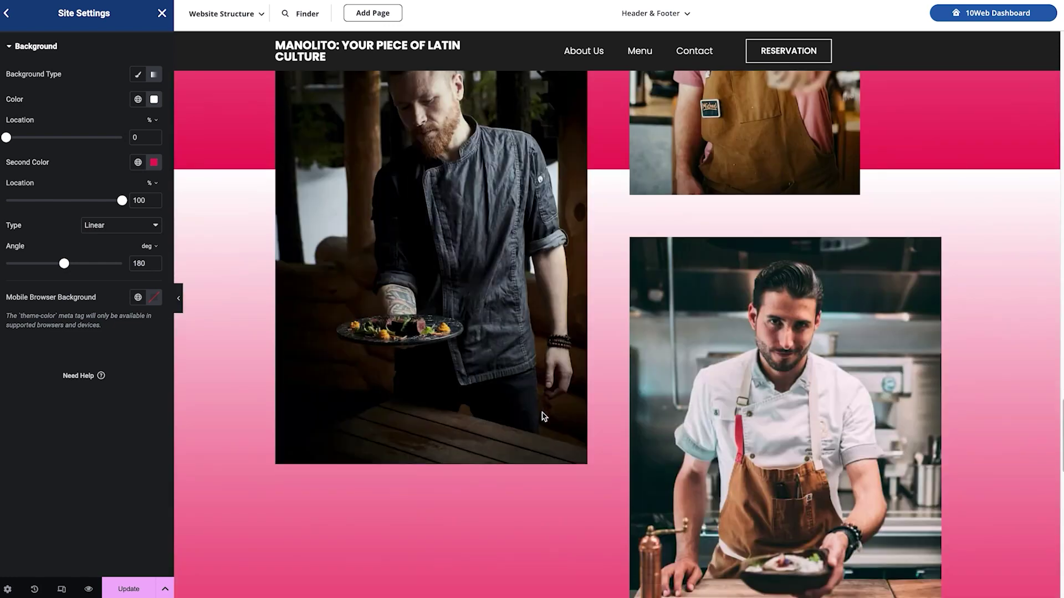
scroll(542, 417, up, 7)
scroll(544, 417, down, 2)
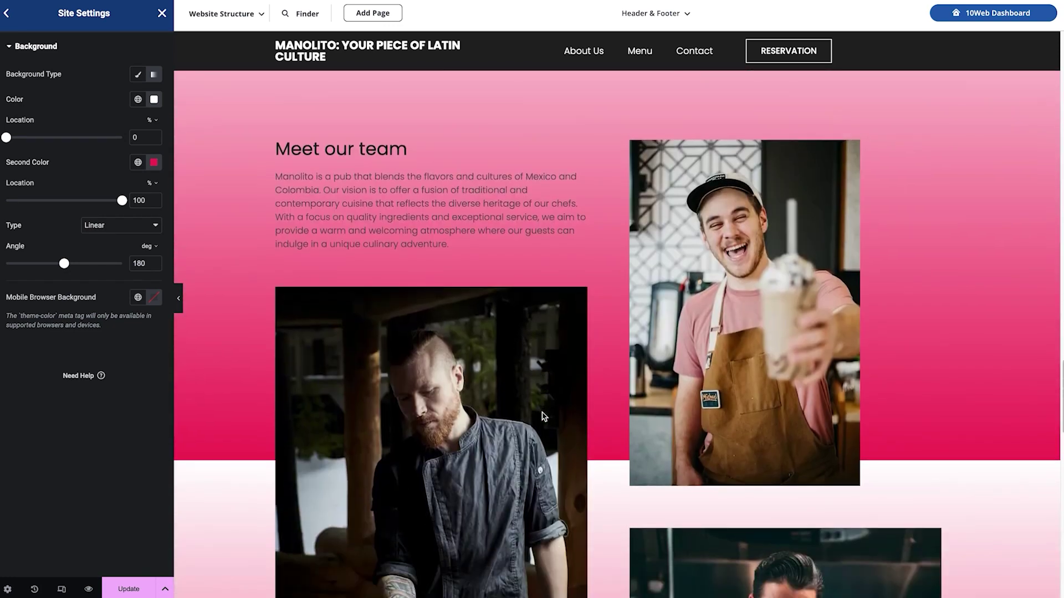
- Set the background gradient's angle to 0 degrees and its second color to burnt orange #C05800
drag(67, 270, 6, 266)
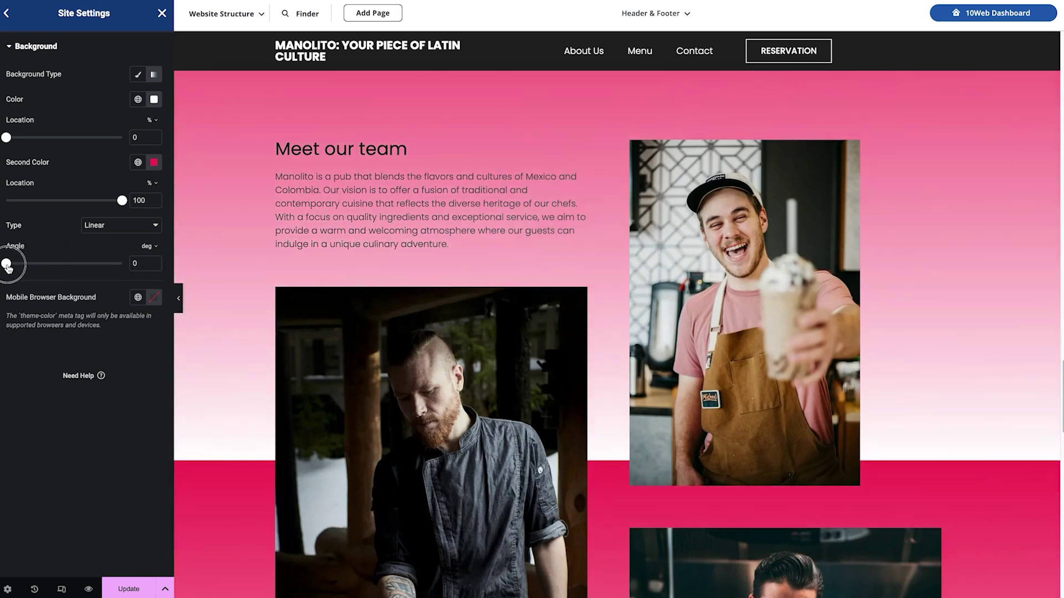
click(153, 163)
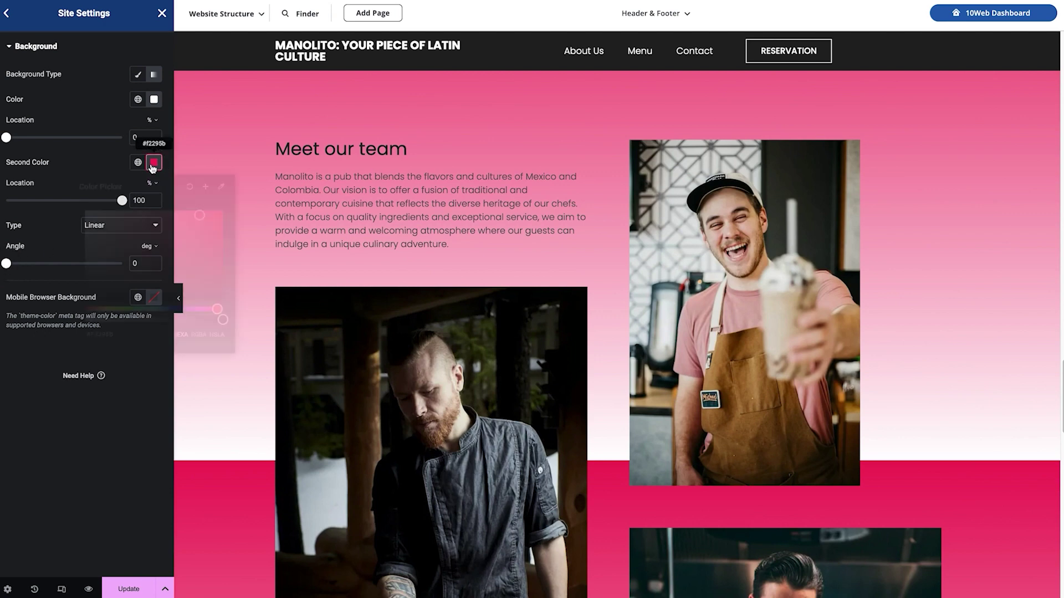
click(95, 309)
drag(198, 215, 152, 225)
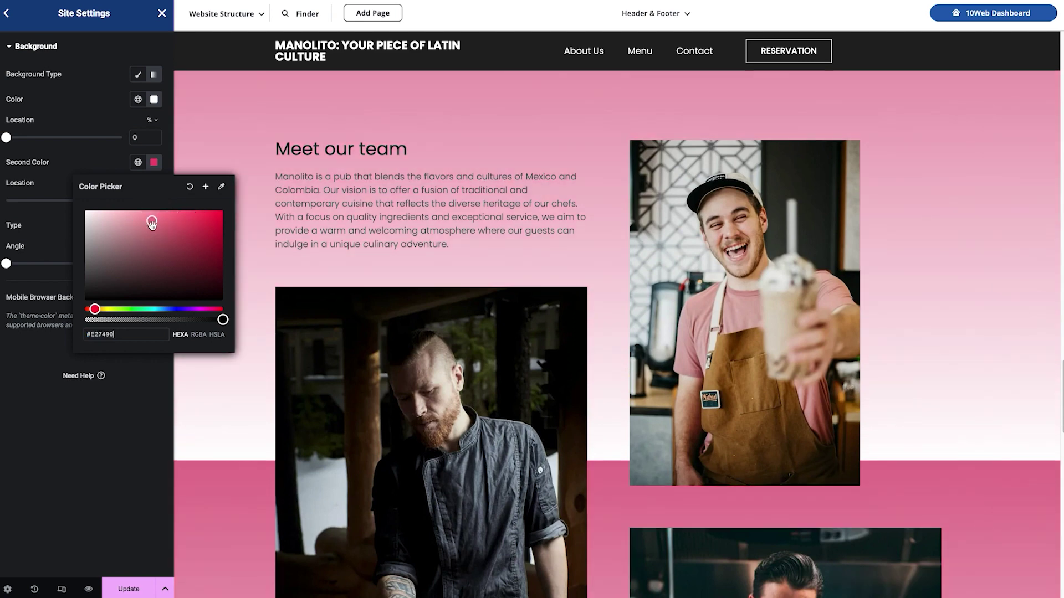
click(94, 309)
drag(95, 309, 102, 309)
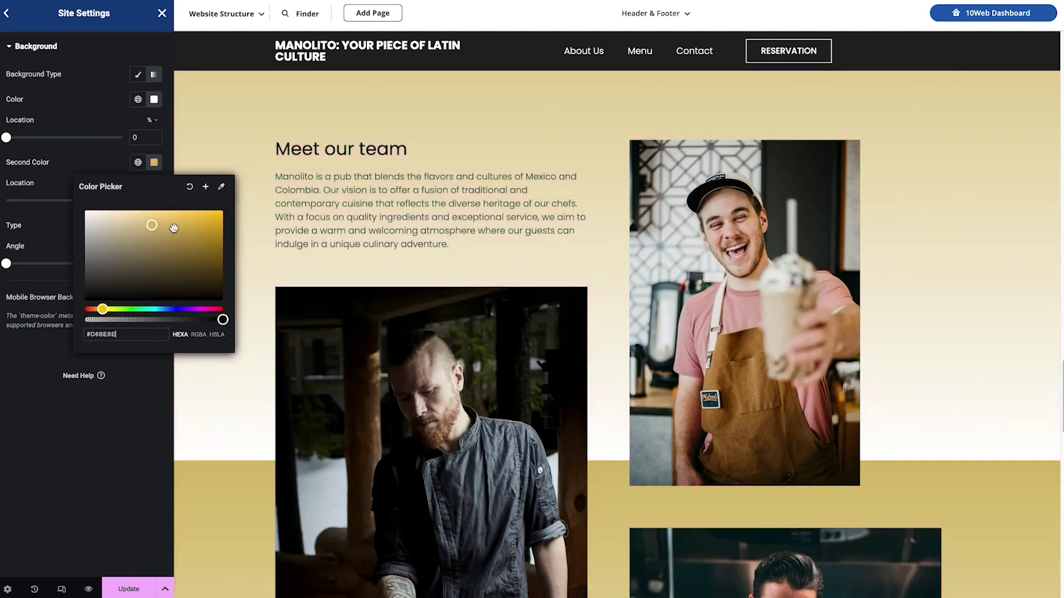
click(191, 227)
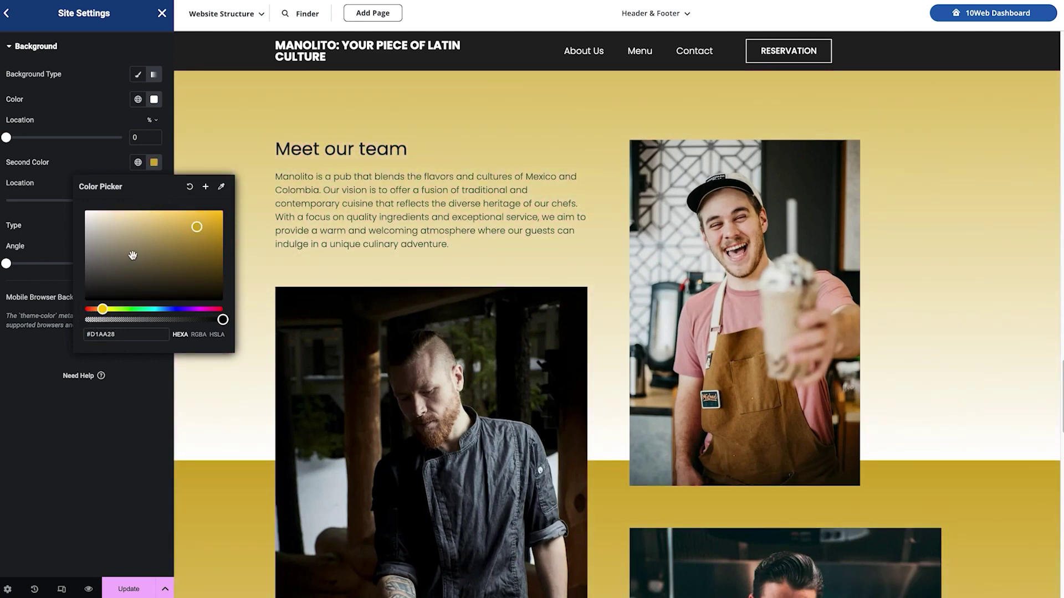
drag(102, 308, 95, 309)
drag(198, 227, 234, 238)
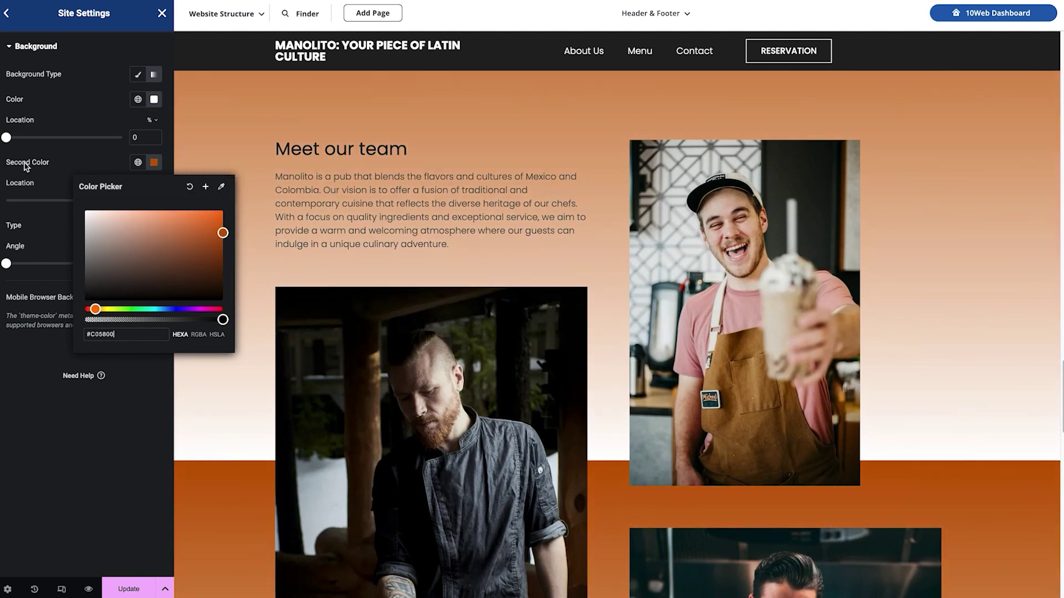
click(74, 164)
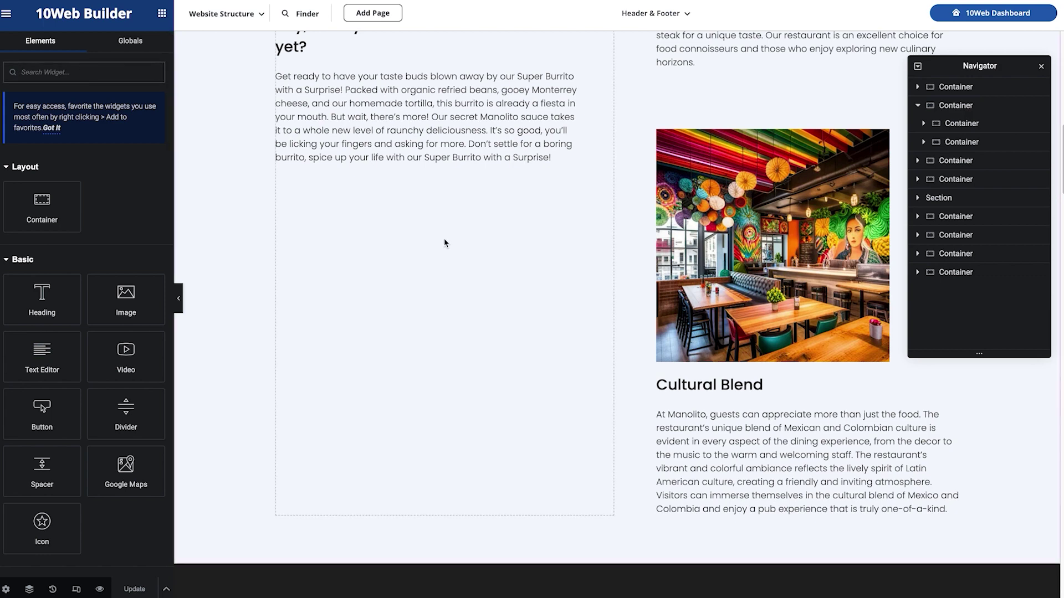
- Delete the taco plate image under the "A Fusion of Flavors and Culture" heading
scroll(614, 314, up, 5)
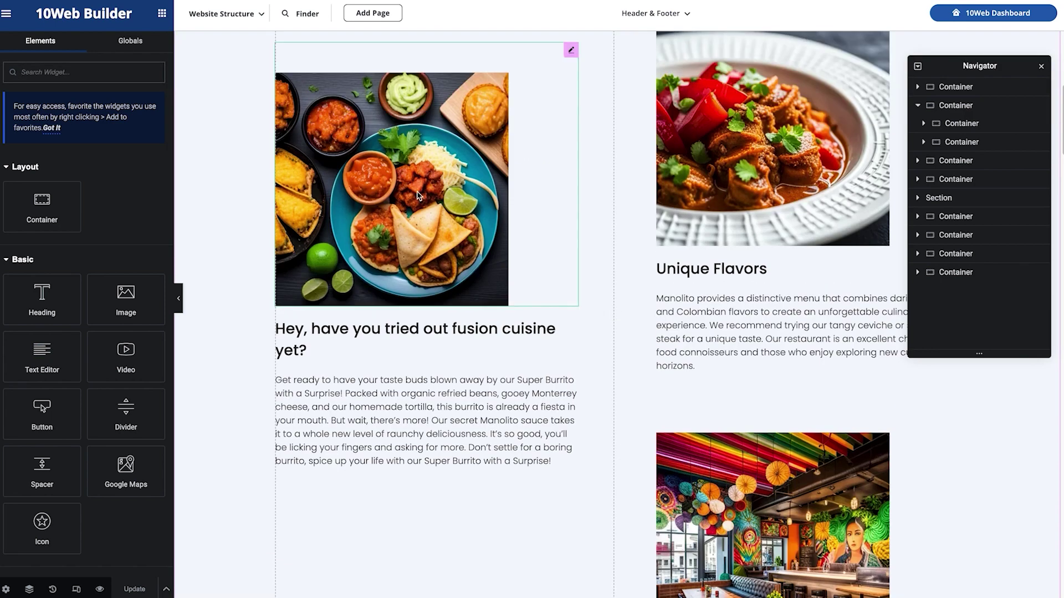
click(418, 195)
scroll(444, 354, up, 1)
right_click(449, 360)
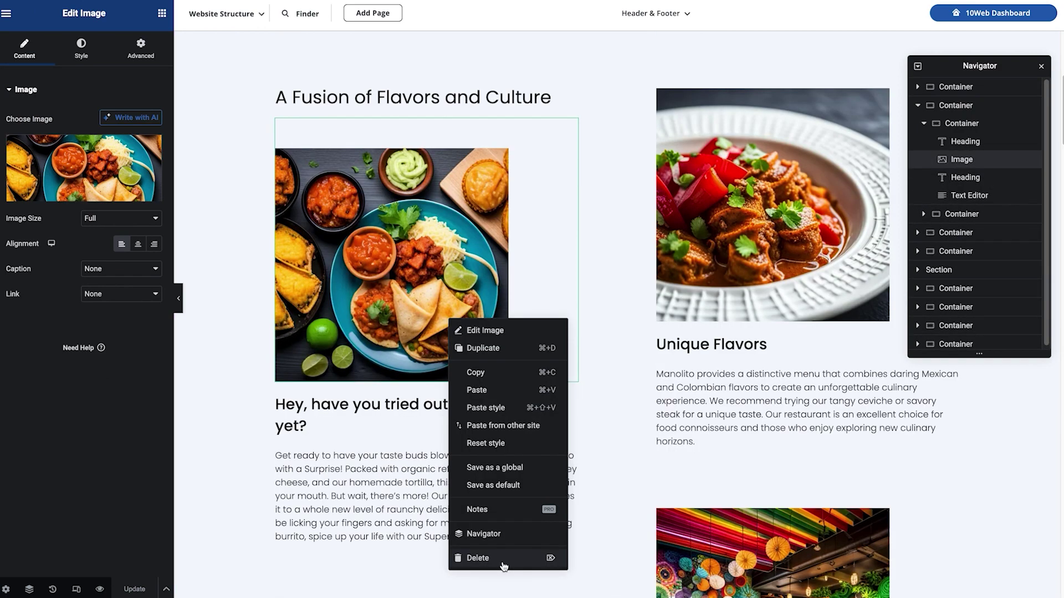
click(503, 565)
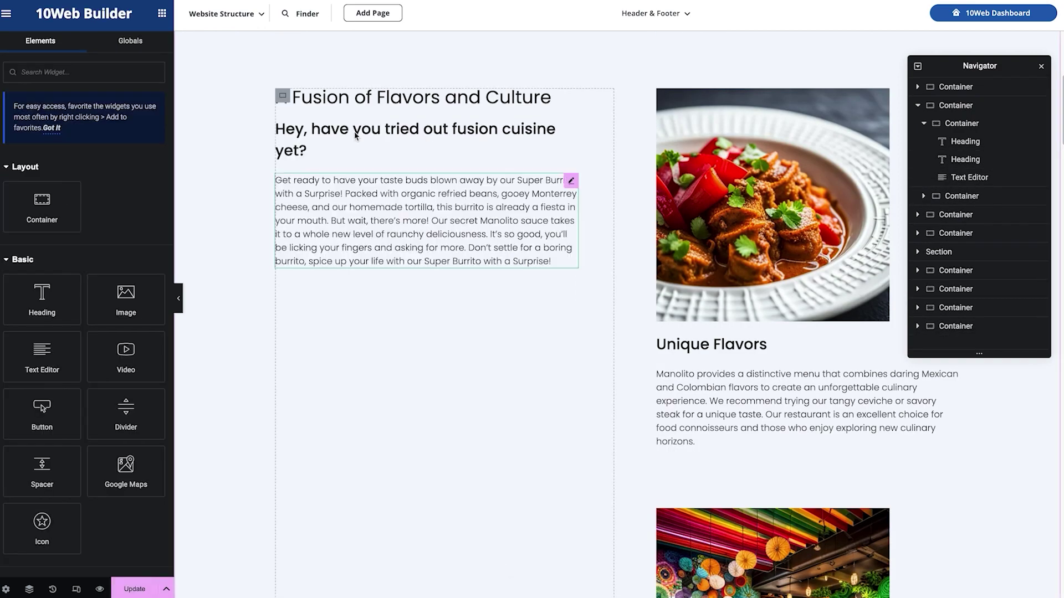
- Find the Image Carousel widget and place it directly below the "A Fusion of Flavors and Culture" heading
click(68, 74)
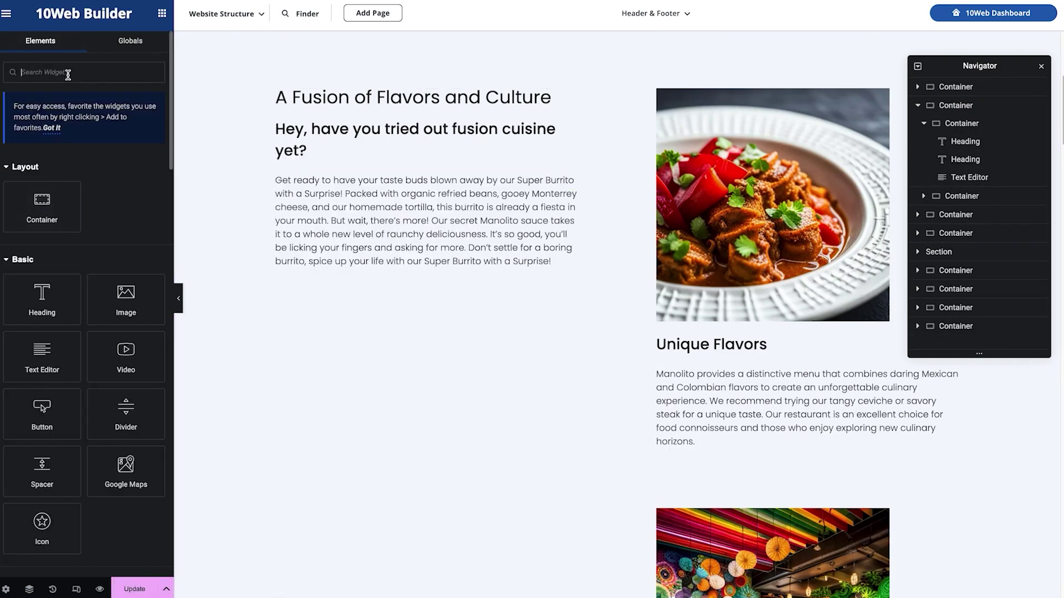
text(carous)
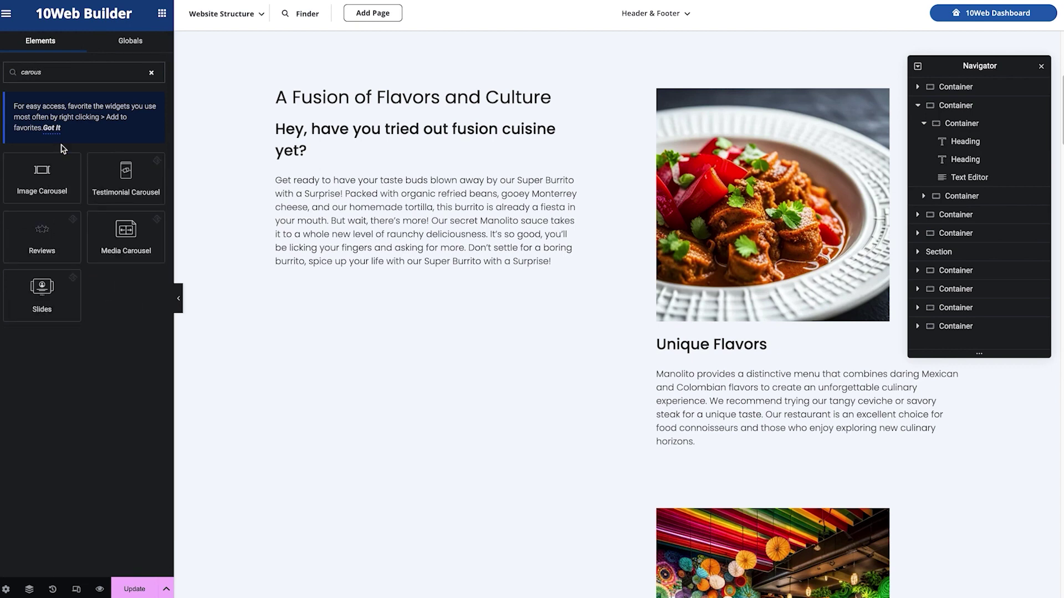
drag(42, 171, 395, 120)
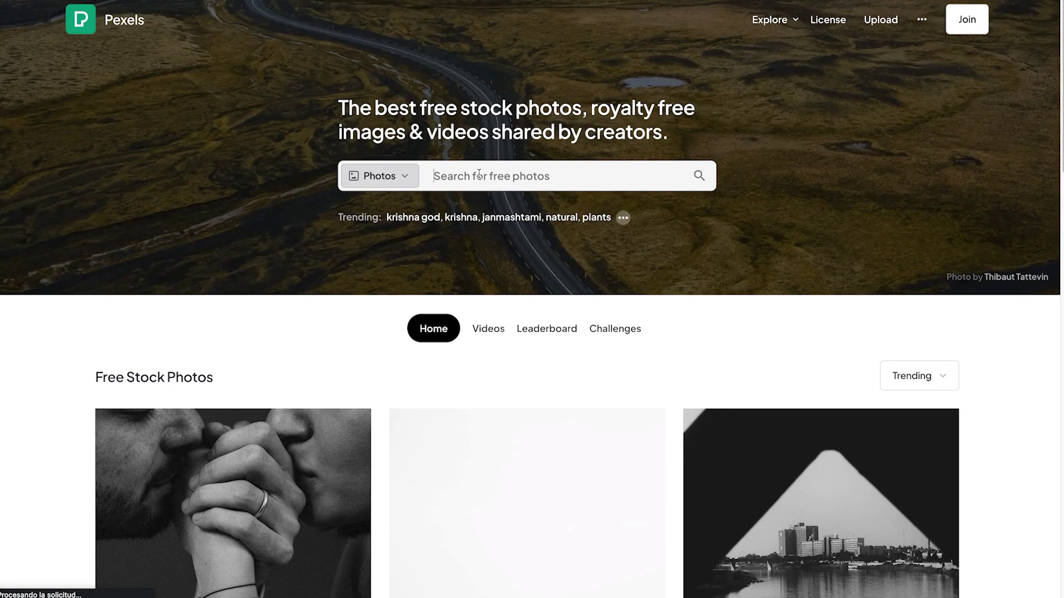
- Switch to Pexels, search the photos for "mexican food" and download three pictures of taco and nacho-style plates
text(mexican)
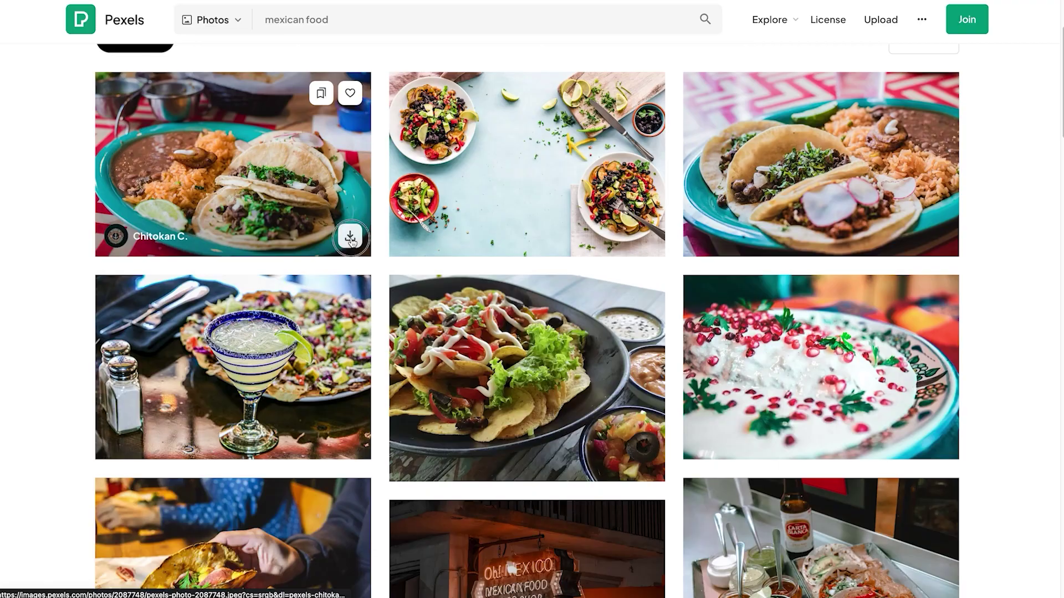
click(349, 235)
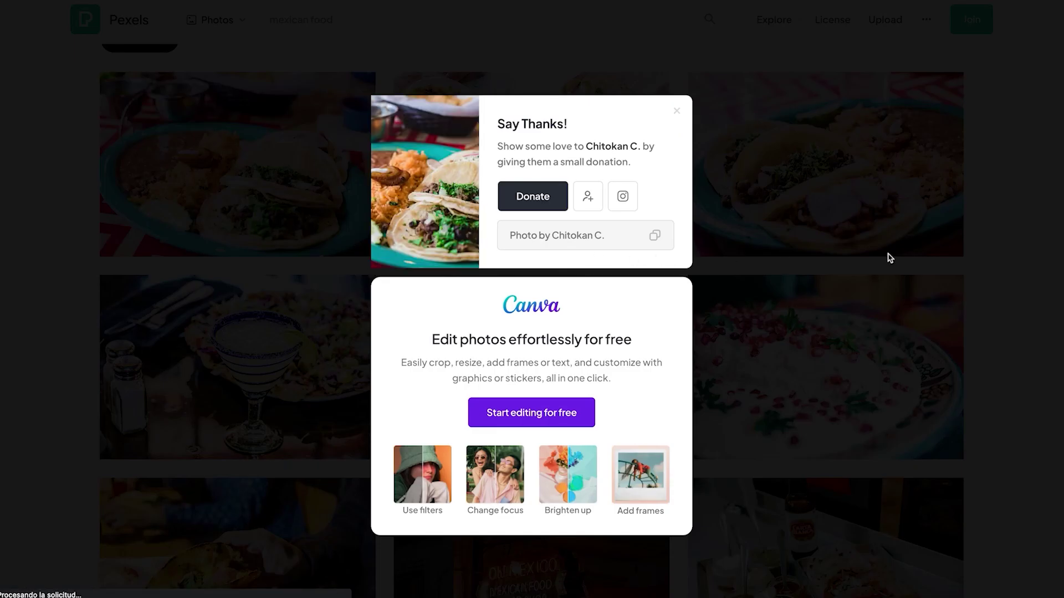
click(990, 255)
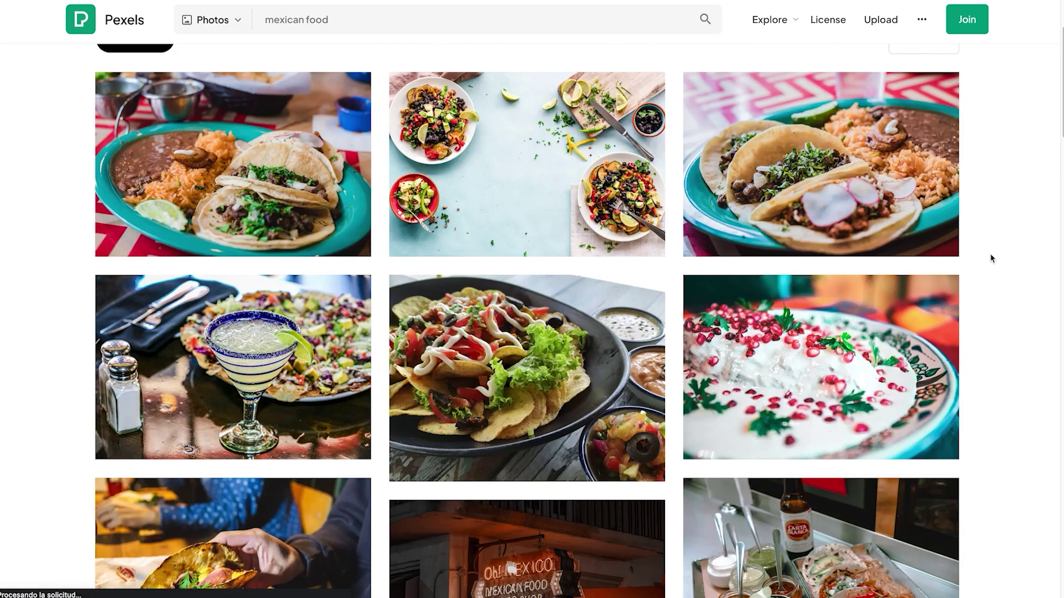
click(938, 236)
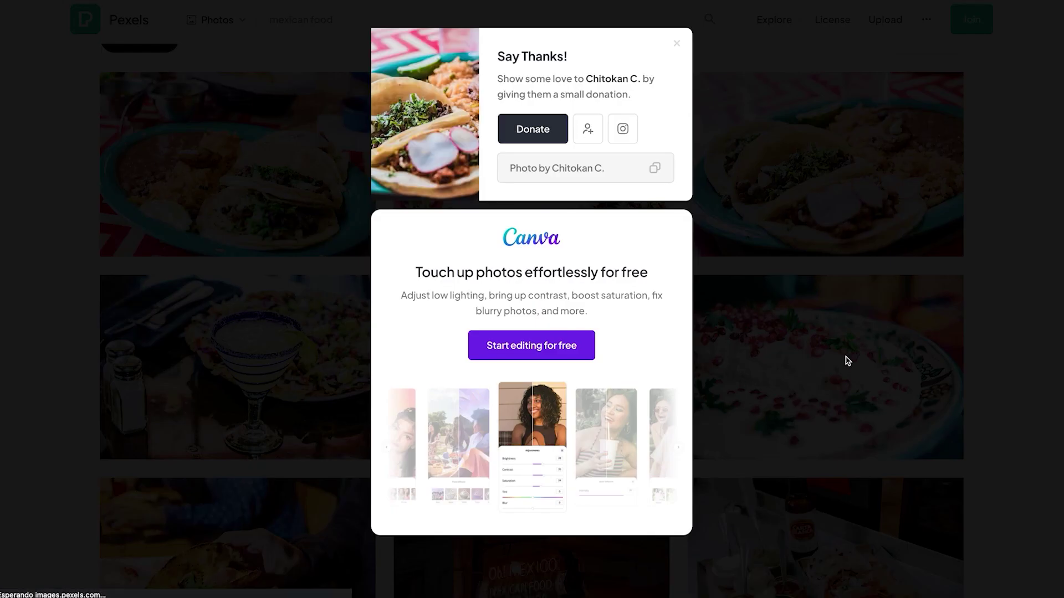
click(824, 363)
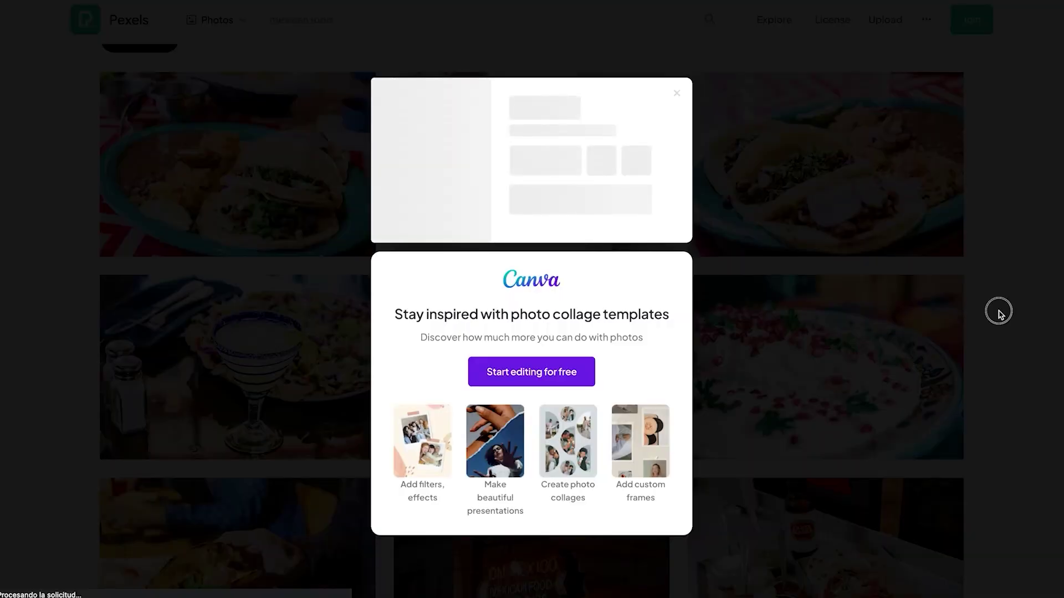
click(998, 315)
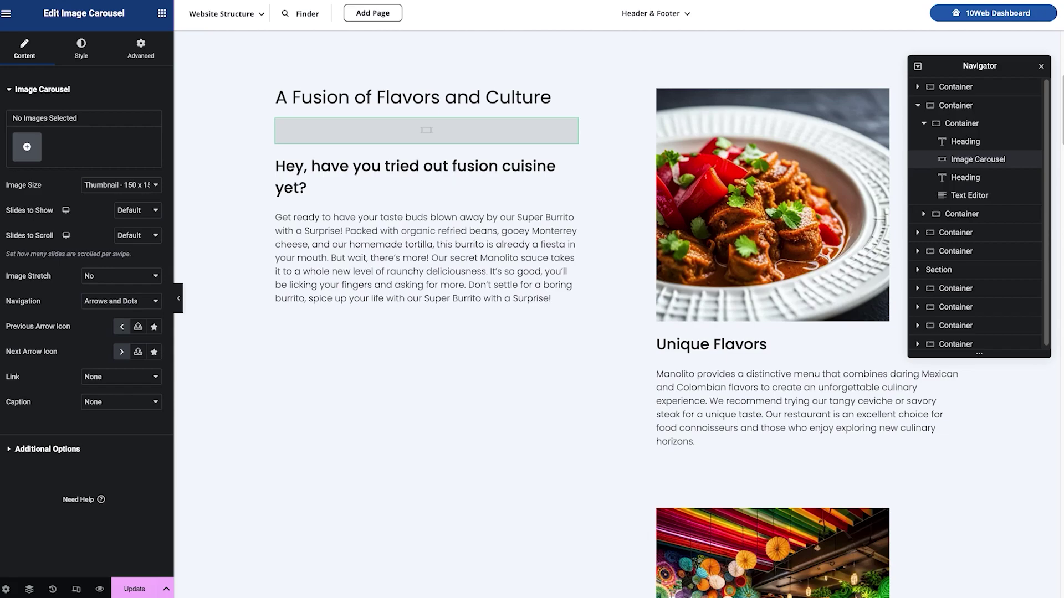
- Upload the three food photos to the carousel's gallery and set the dark plate photo's alt text to "plate of tacos with colourful veggies"
click(28, 148)
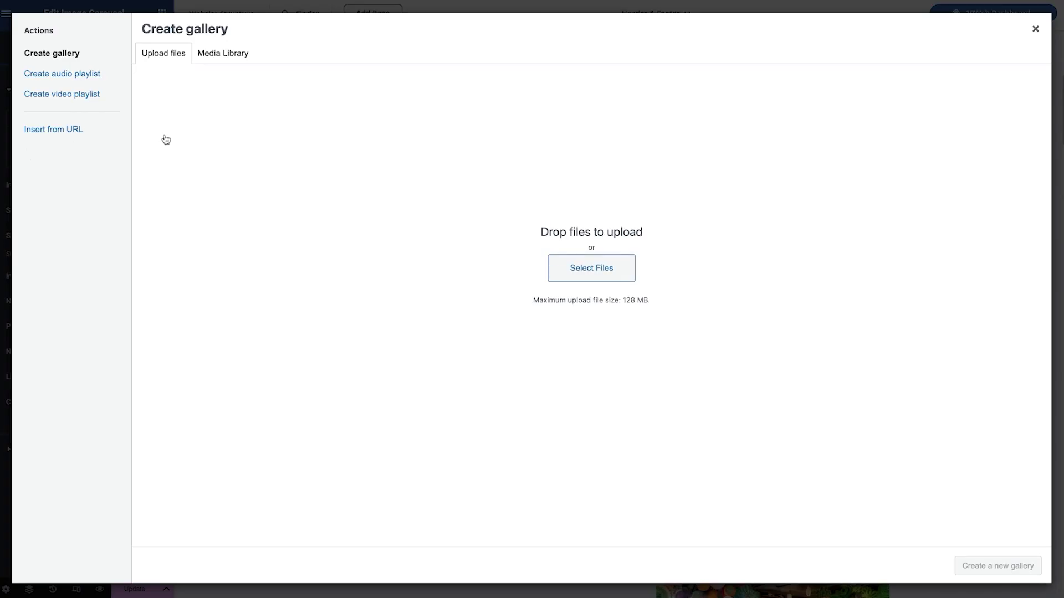
click(607, 275)
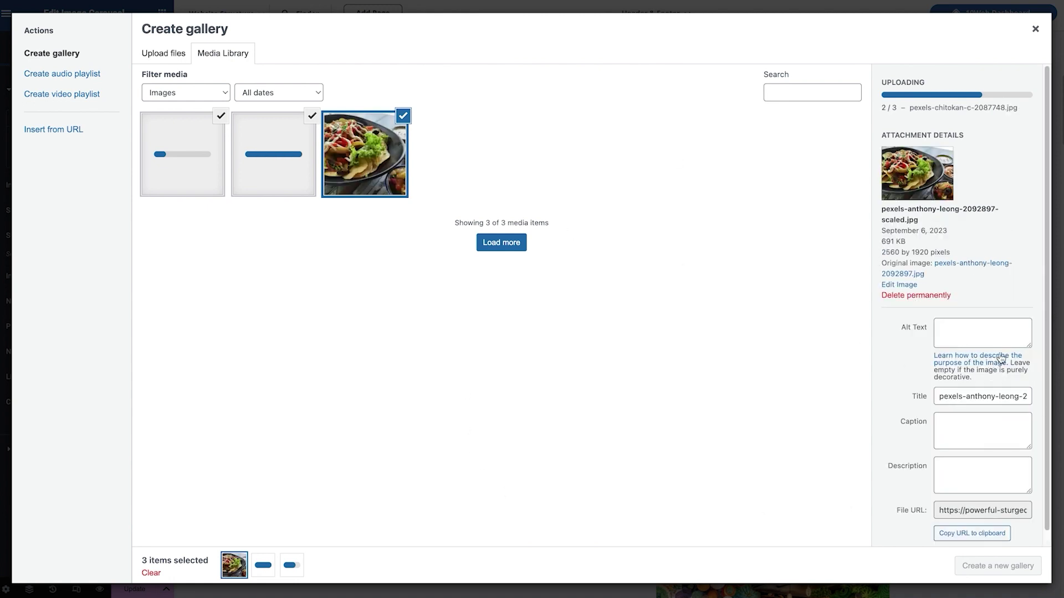
click(1007, 322)
key(ctrl+a)
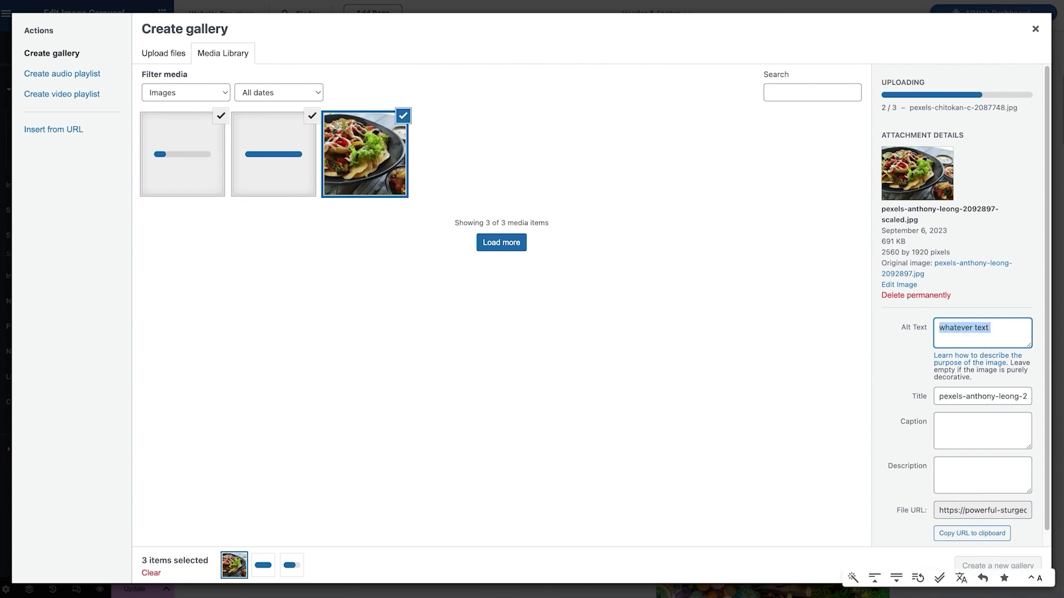
text(pp)
text(ate of tacos with colourful veggies)
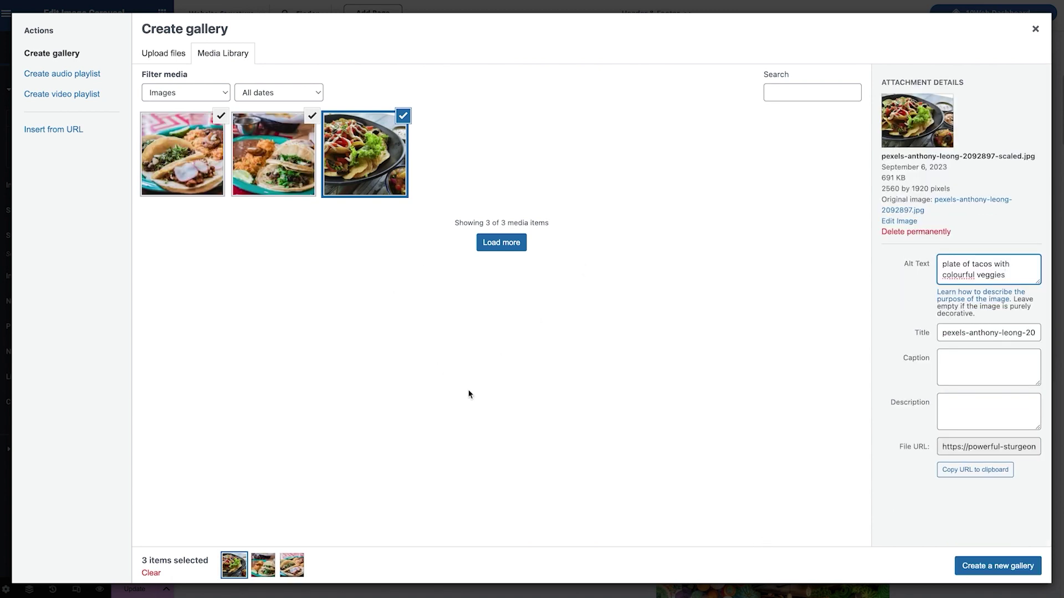
- Create the gallery from the three photos, caption them "Crazy Tacos", "Mild Kids Menu" and "Soft Shell to", and insert it into the carousel
click(995, 566)
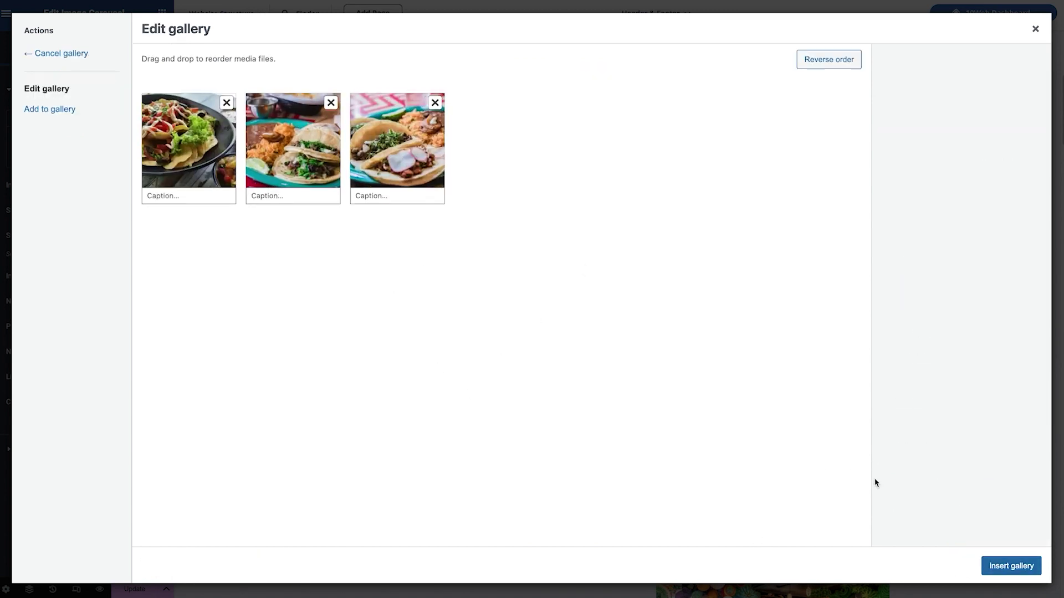
click(187, 195)
text(Crazy Tacos)
key(Tab)
key(Tab)
text(Mild Kids Menu)
key(Tab)
key(Tab)
text(Soft Shell to)
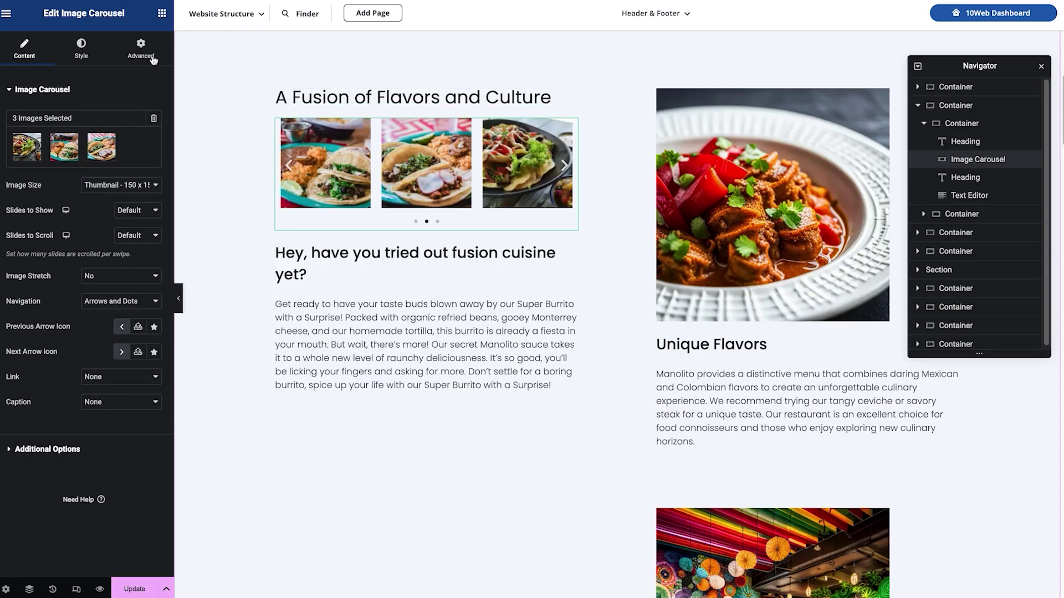
- Set the image carousel's arrow size to 60 and its pagination dot size to 10
click(83, 49)
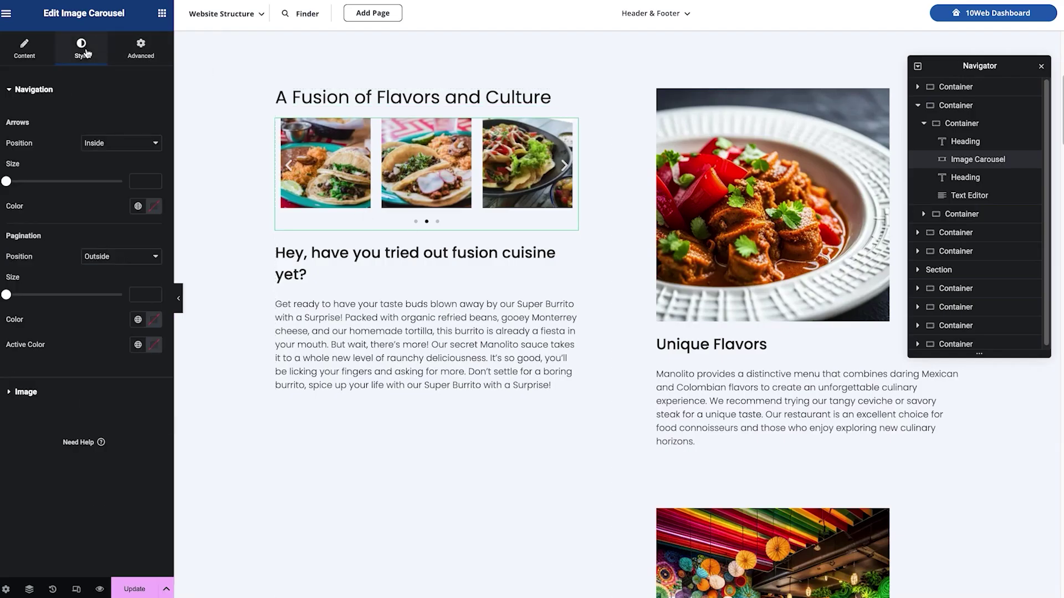
drag(7, 182, 127, 189)
drag(9, 295, 117, 274)
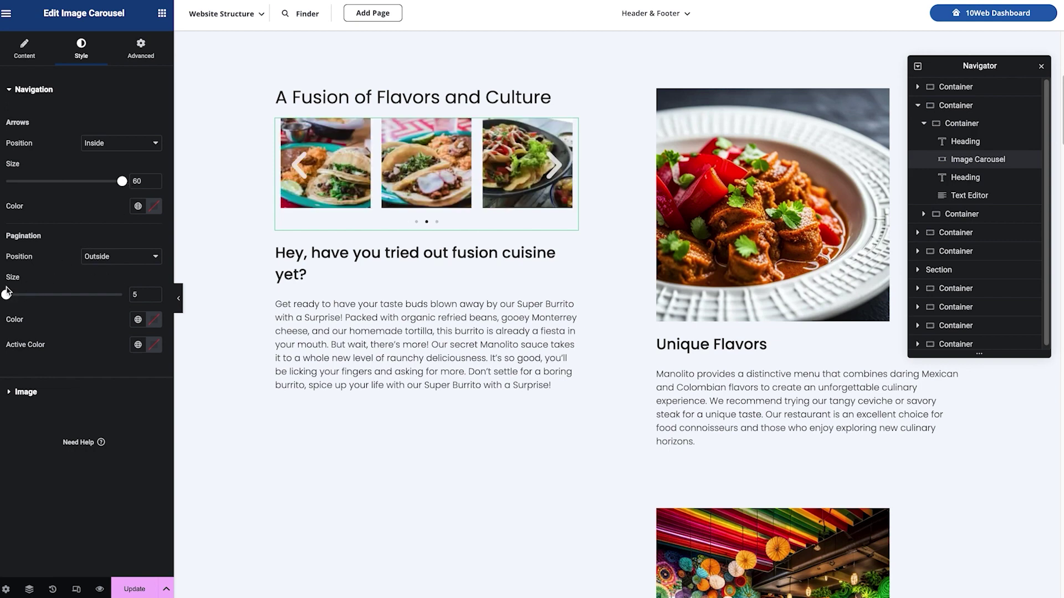
drag(8, 292, 123, 294)
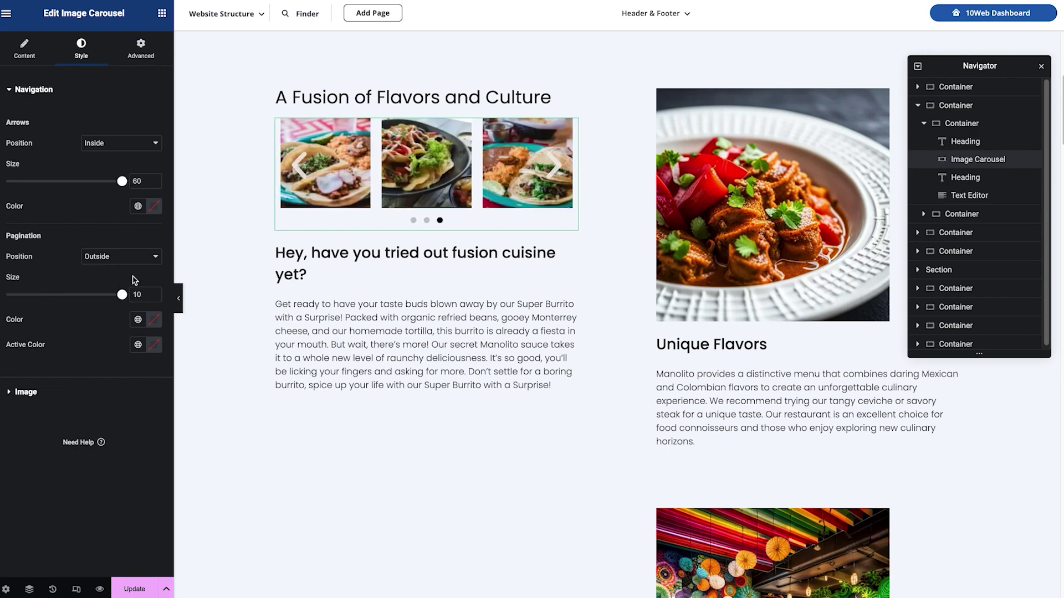
- Try the Inside position for the carousel's pagination and return it to Outside
click(120, 258)
click(120, 268)
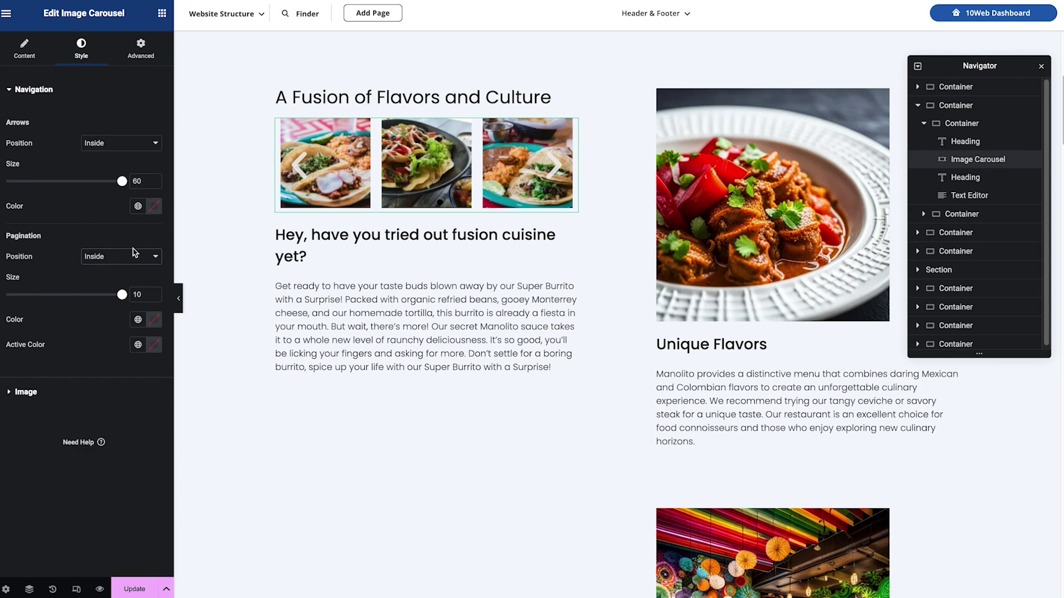
click(133, 255)
click(131, 245)
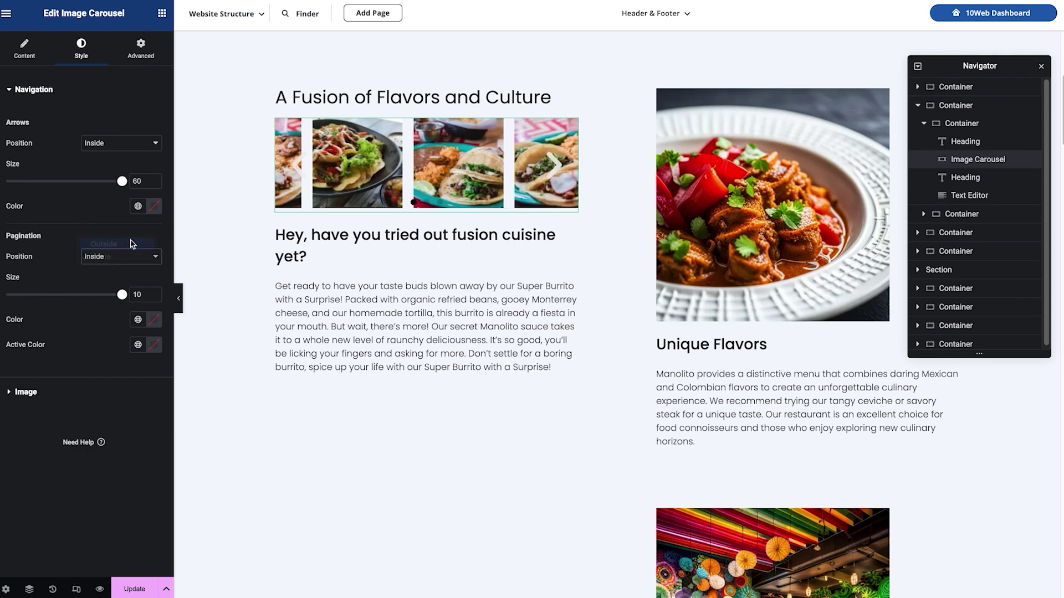
- Try switching off the site-wide Image Lightbox, preview the page, and switch the lightbox back on
click(161, 12)
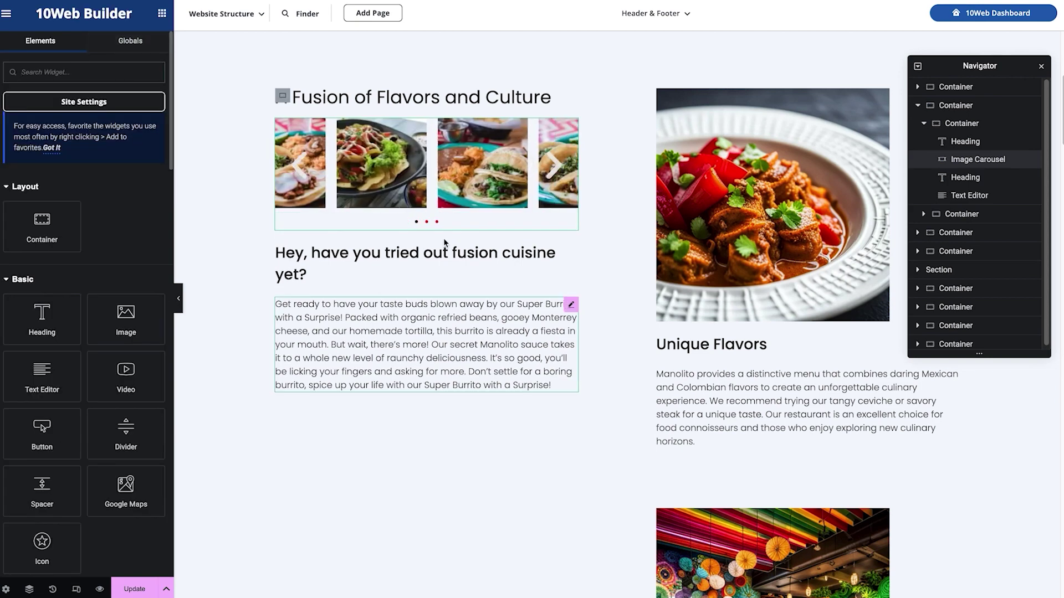
click(120, 44)
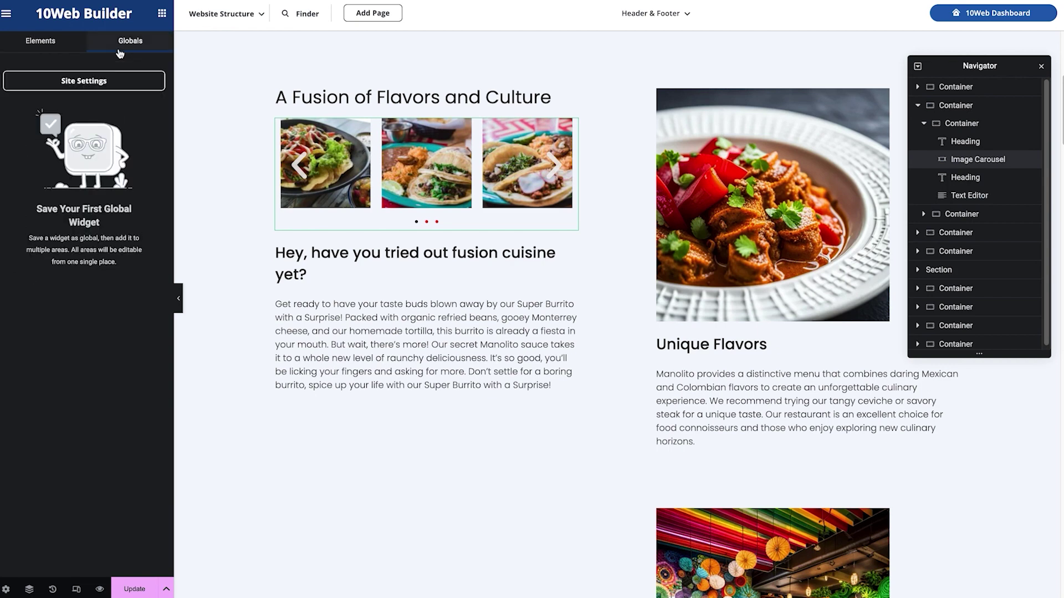
click(64, 83)
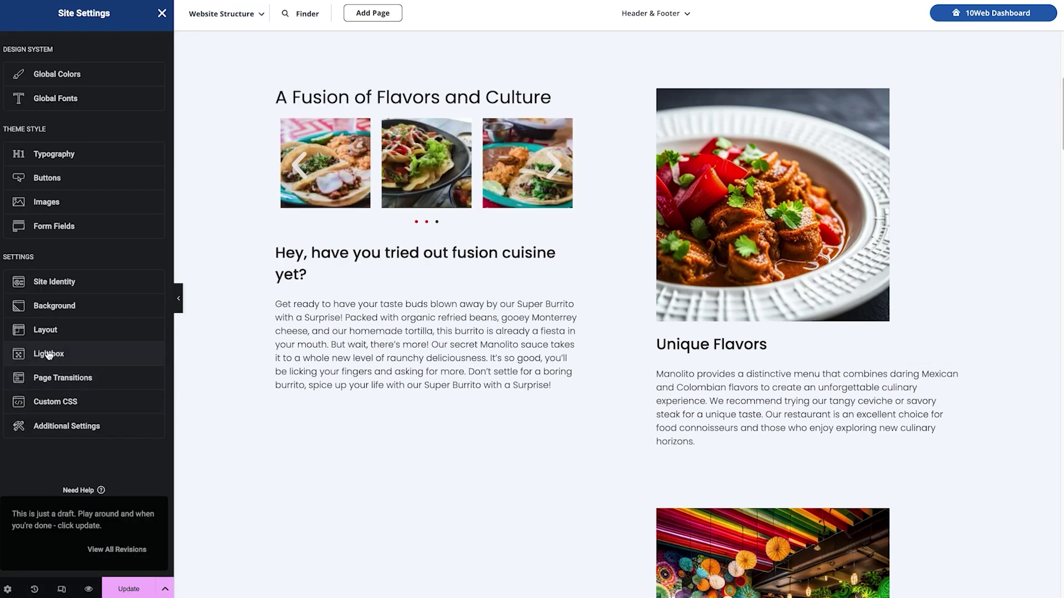
click(62, 355)
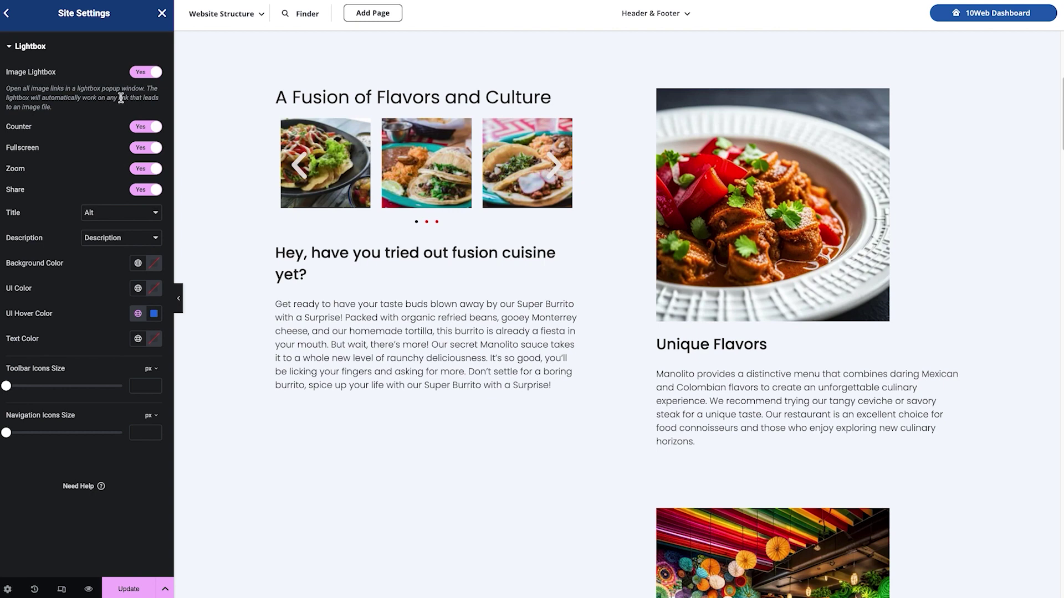
click(147, 73)
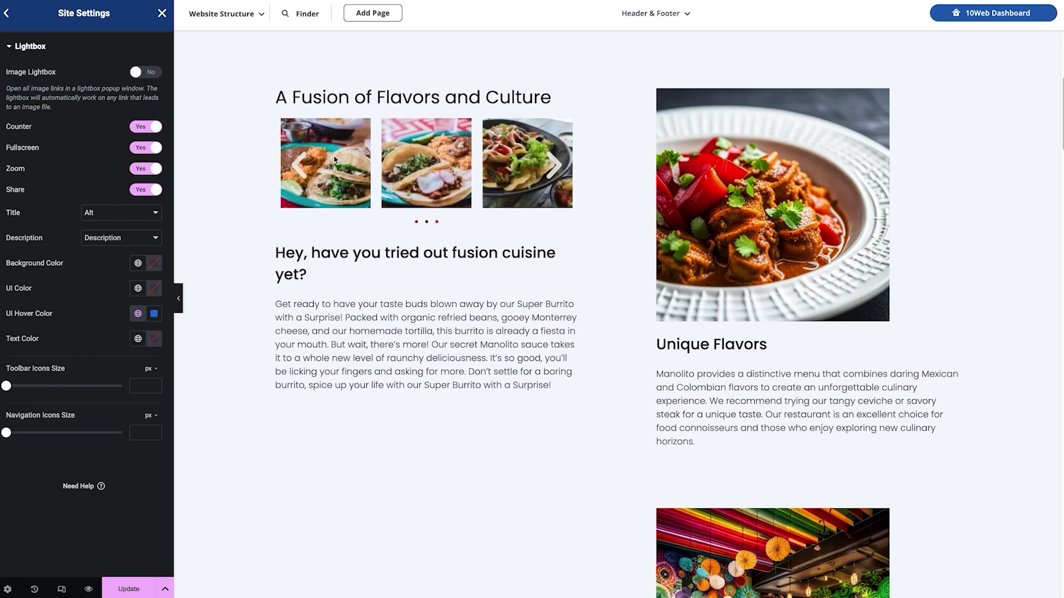
click(87, 590)
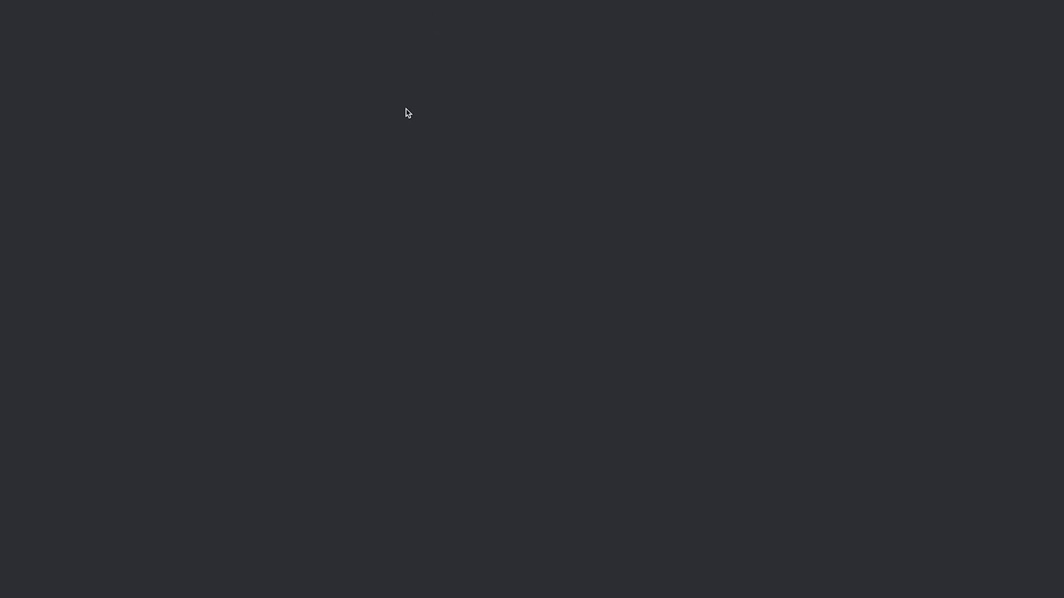
scroll(522, 498, down, 3)
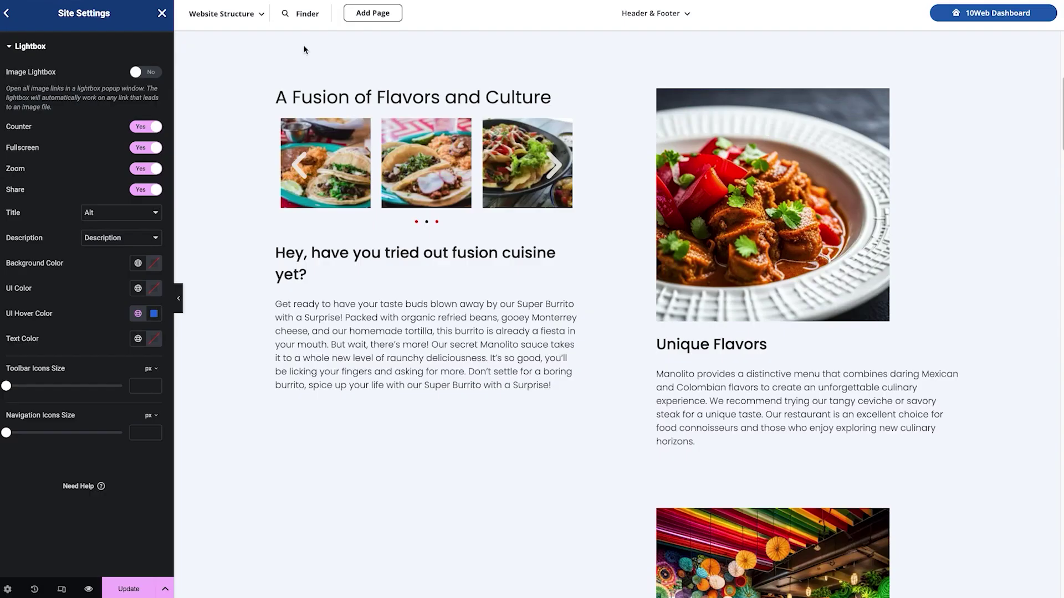
click(148, 72)
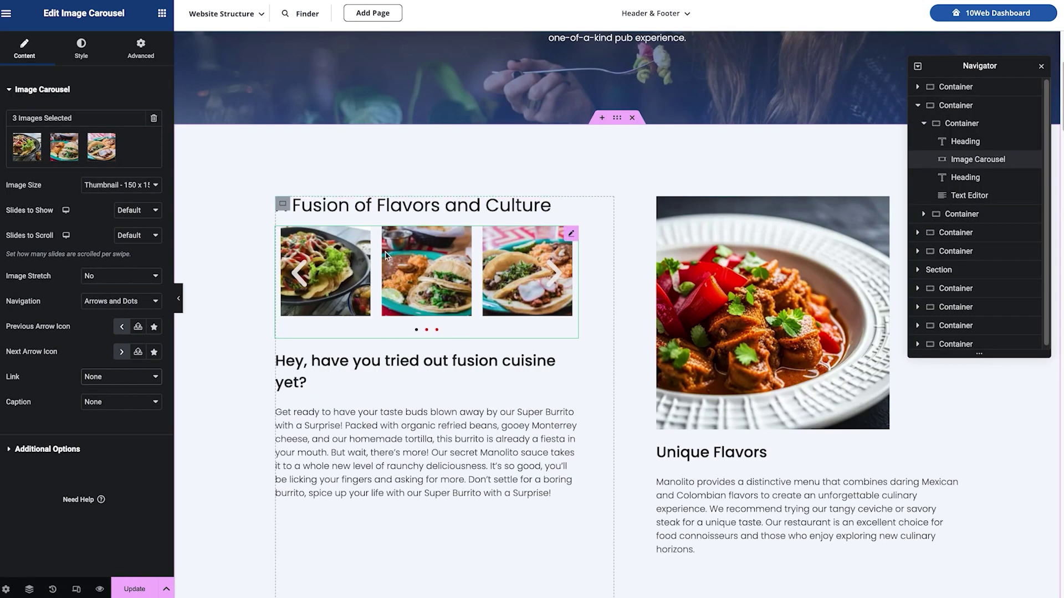
- Set the image carousel's link to Media File and keep its lightbox option on Default
click(103, 379)
click(109, 390)
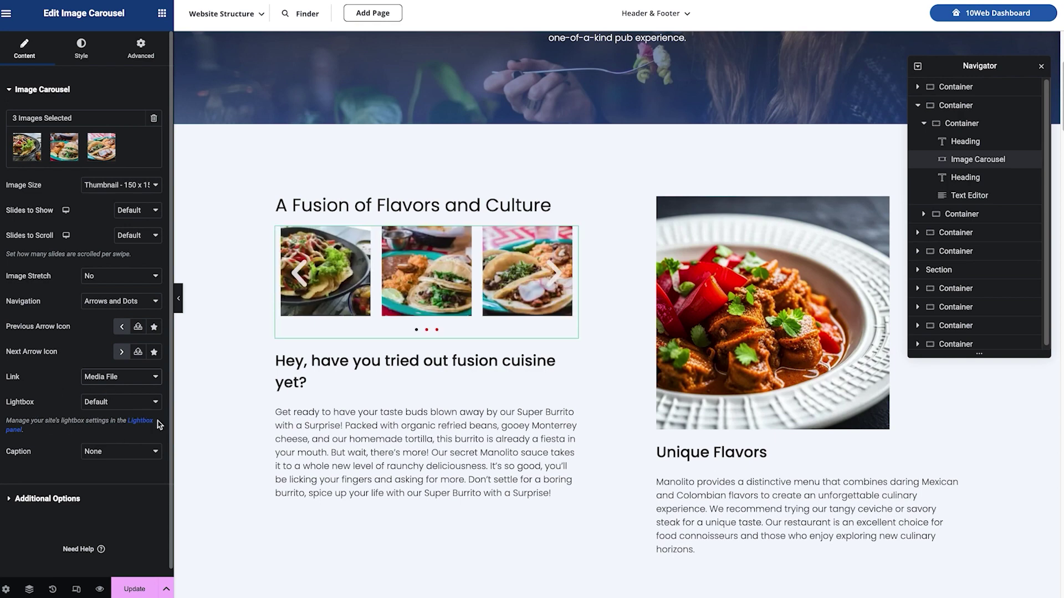
click(140, 404)
click(140, 404)
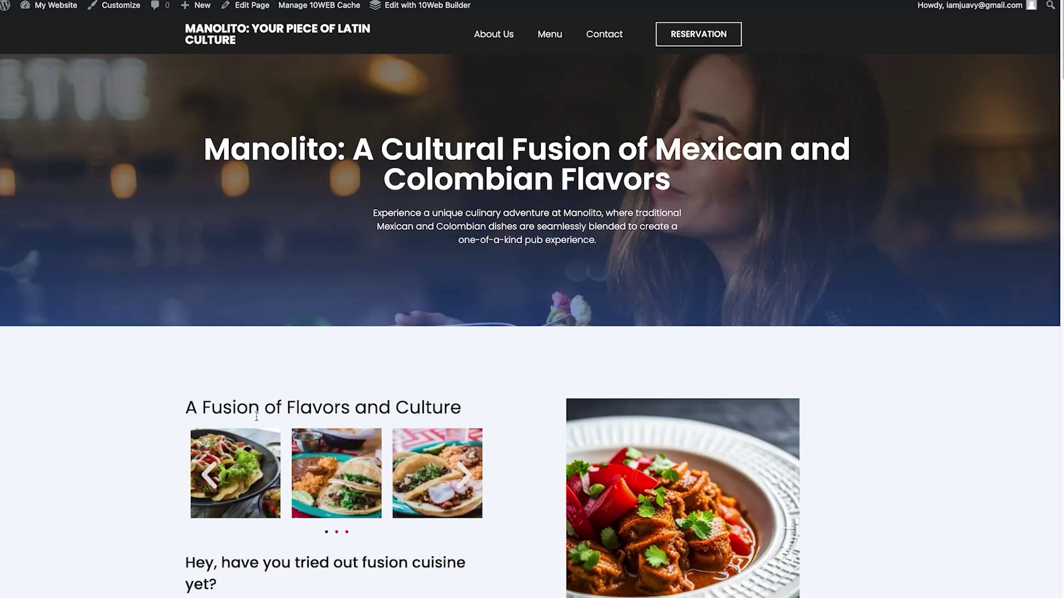
- Examine the carousel photos enlarged in the lightbox on the previewed home page, moving to the second photo, and close the lightbox
click(231, 470)
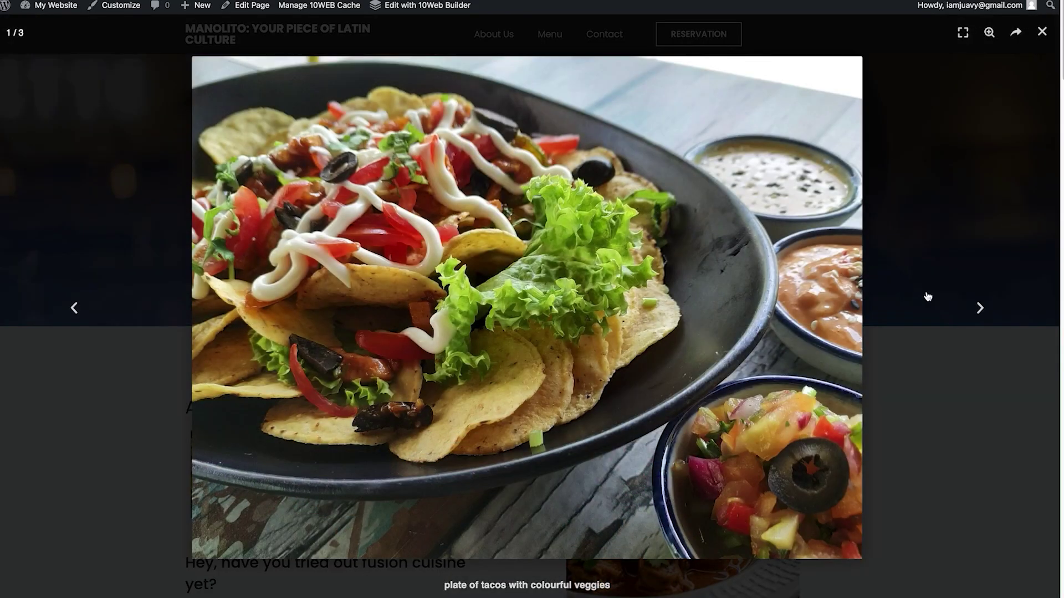
click(977, 304)
click(976, 304)
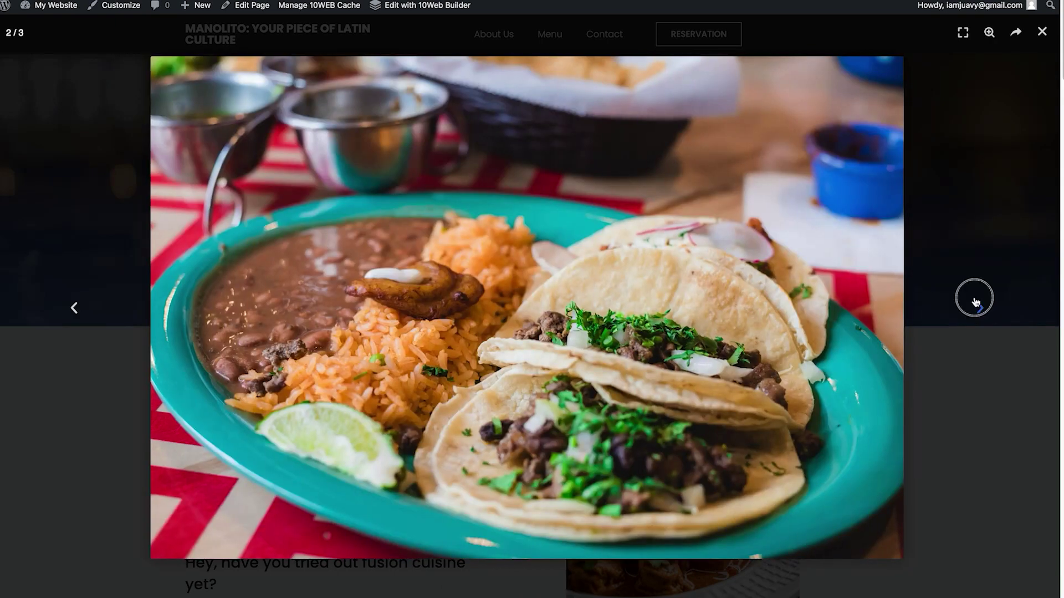
click(1042, 32)
scroll(534, 409, down, 5)
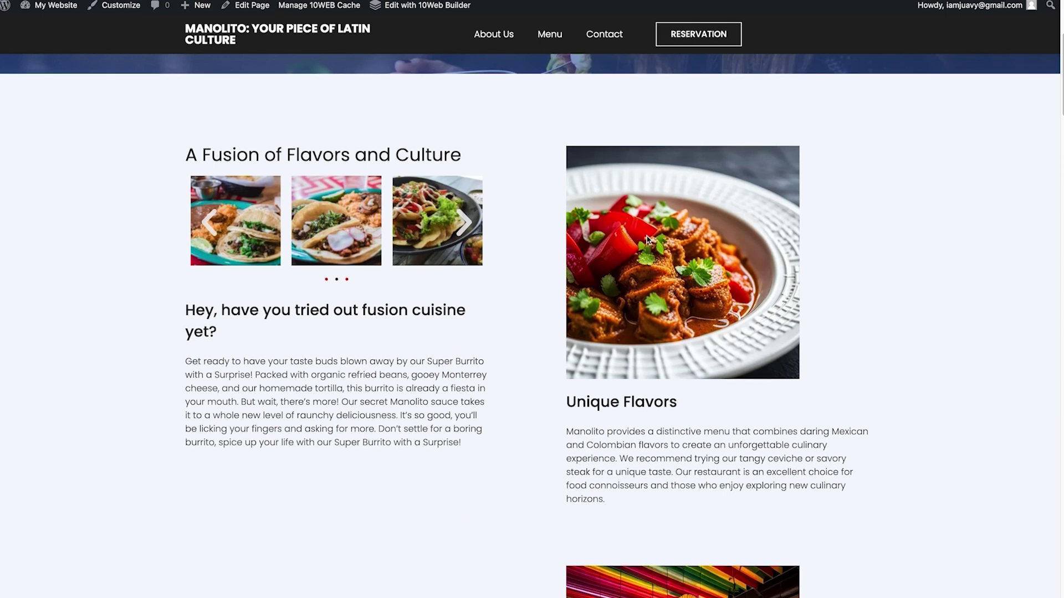
click(426, 216)
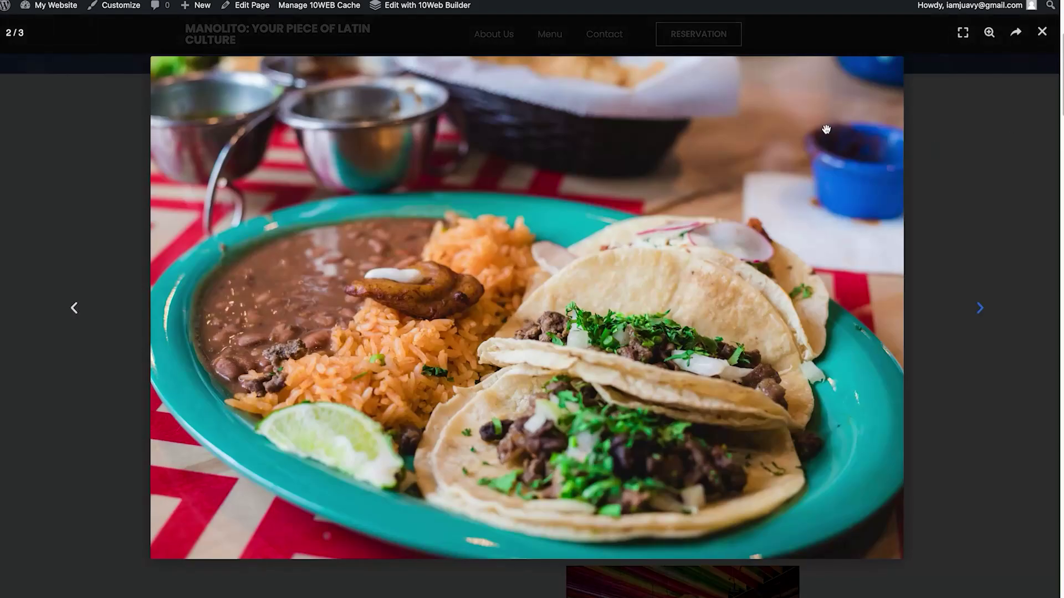
click(1041, 31)
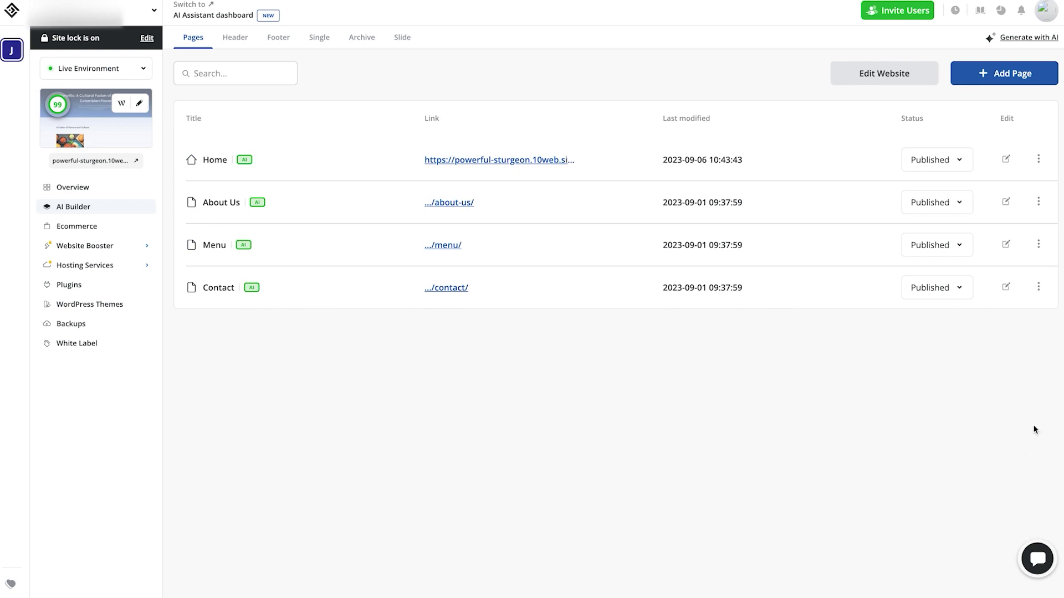
- Look for a new page among the pre-made pages and preview the template in the Menu category
click(1017, 82)
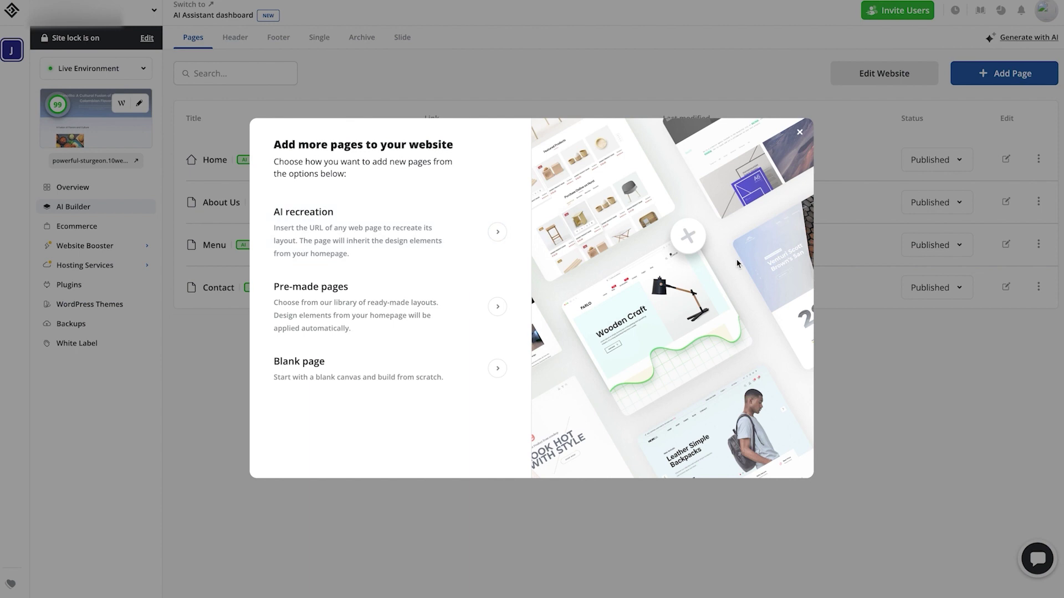
click(497, 308)
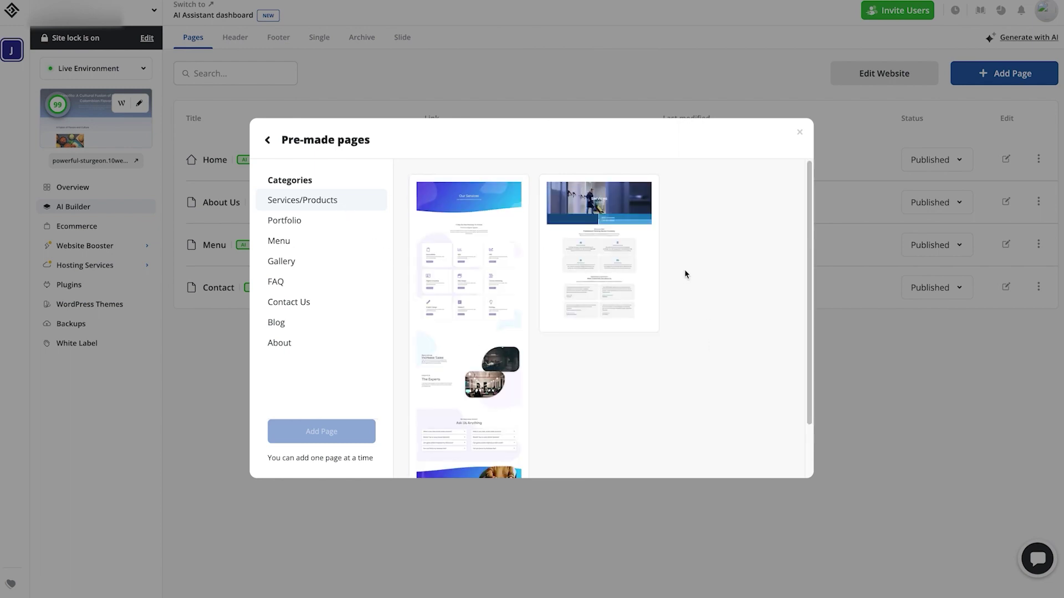
click(297, 248)
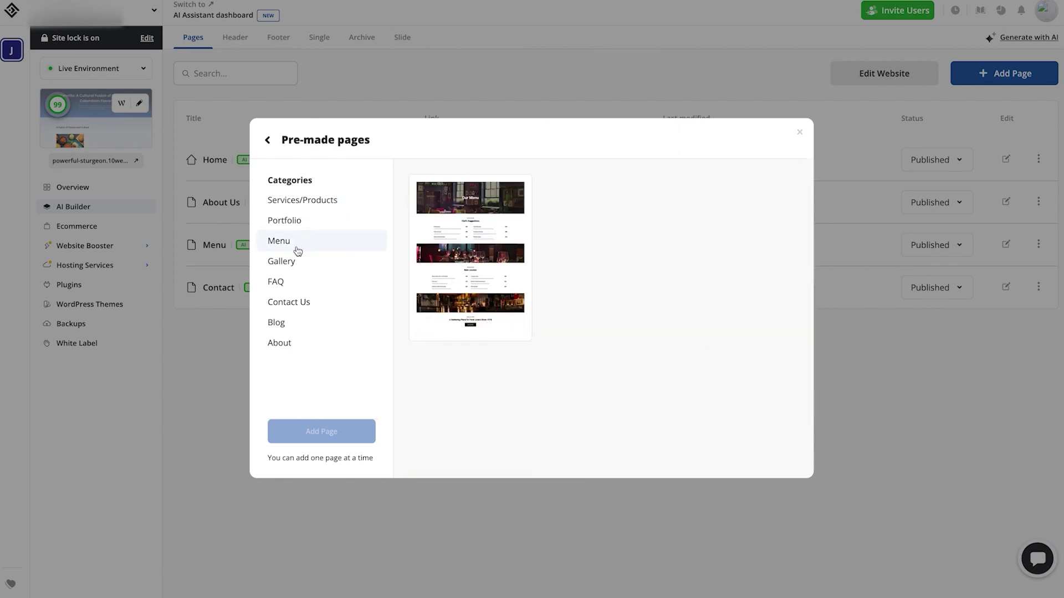
mouse_move(458, 264)
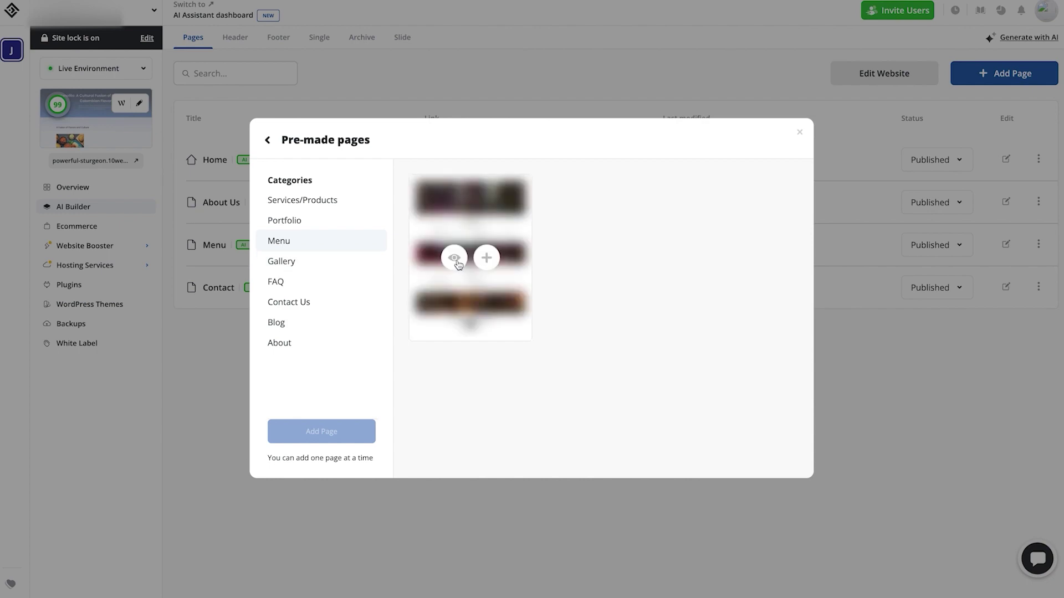
click(454, 258)
scroll(562, 361, down, 5)
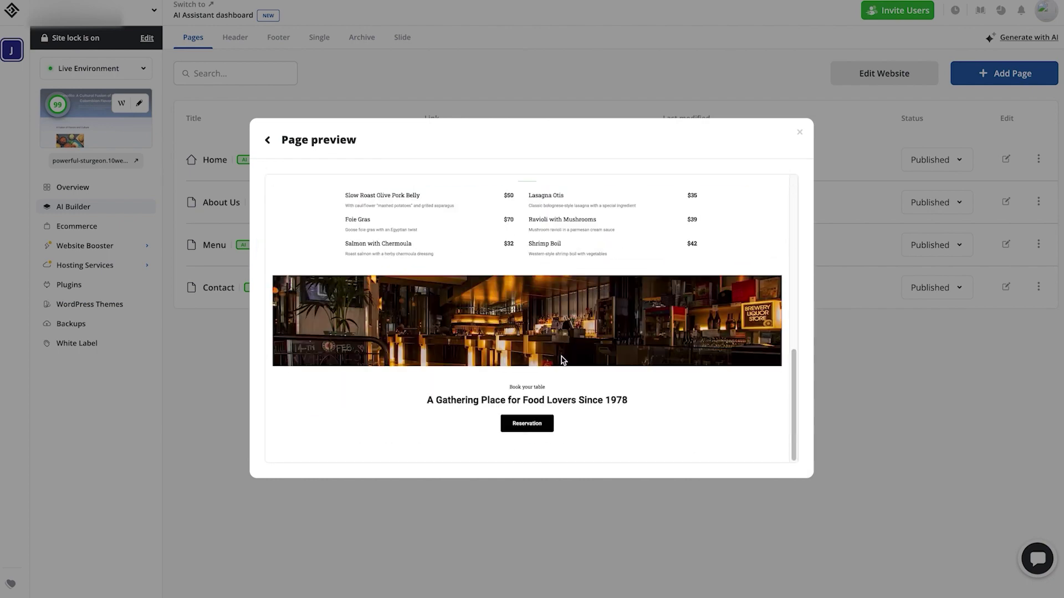
click(267, 140)
- Add the pre-made Menu template to the website as a new page
mouse_move(481, 323)
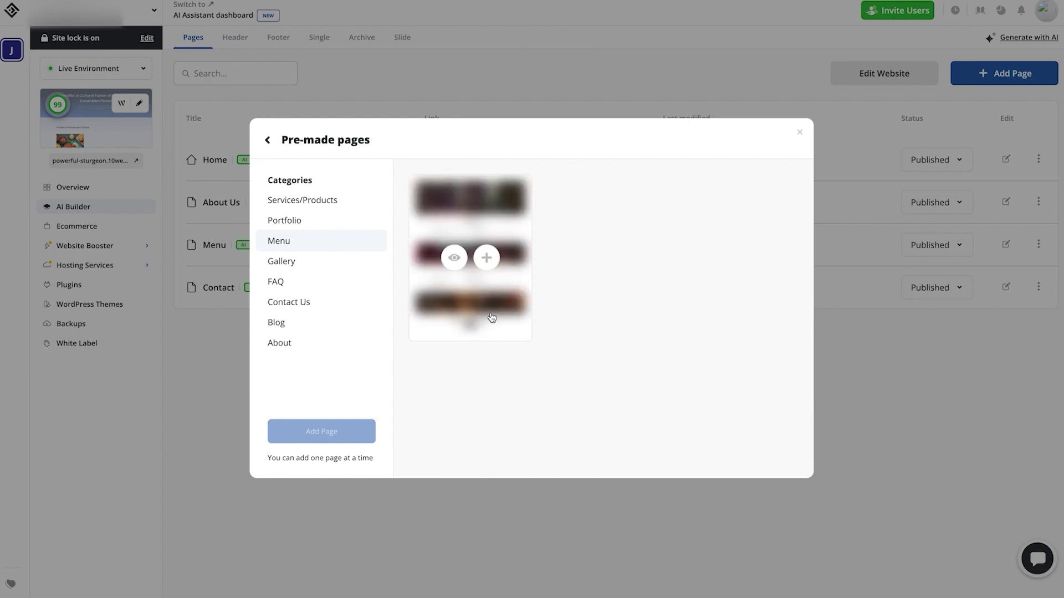
click(492, 318)
click(344, 431)
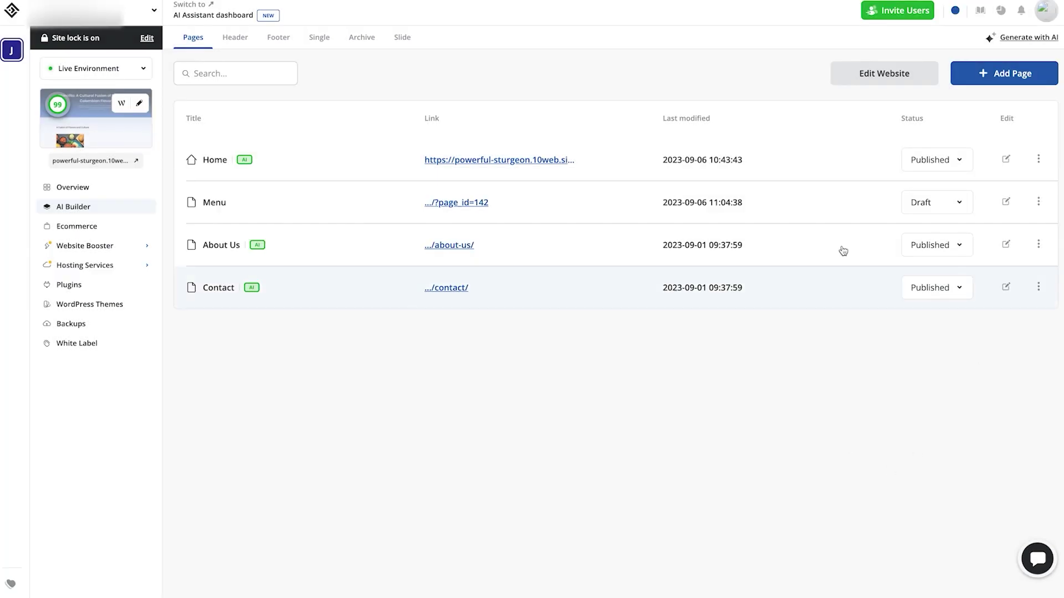
click(1039, 245)
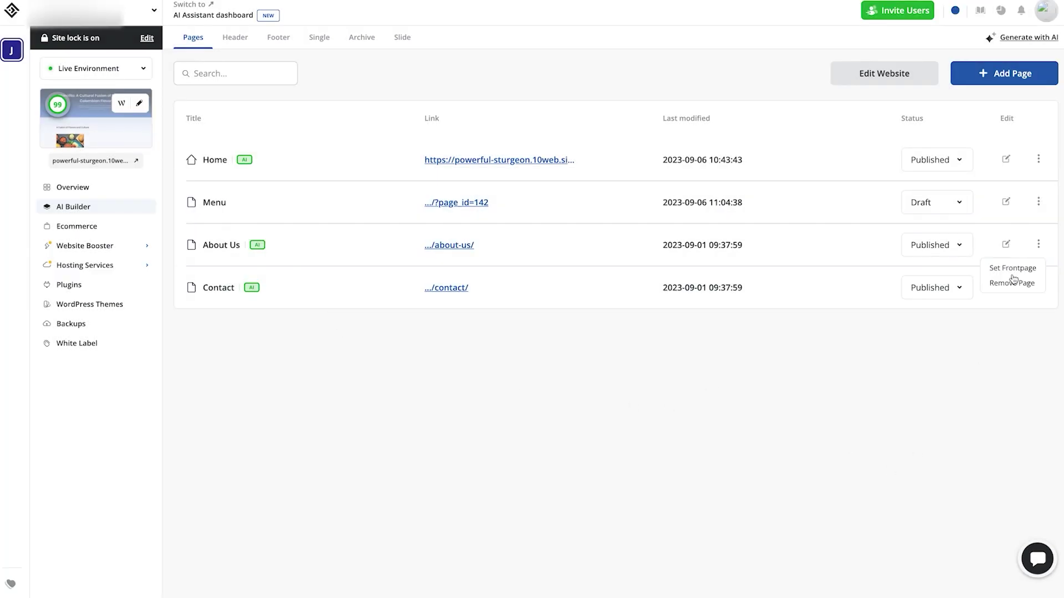
click(641, 452)
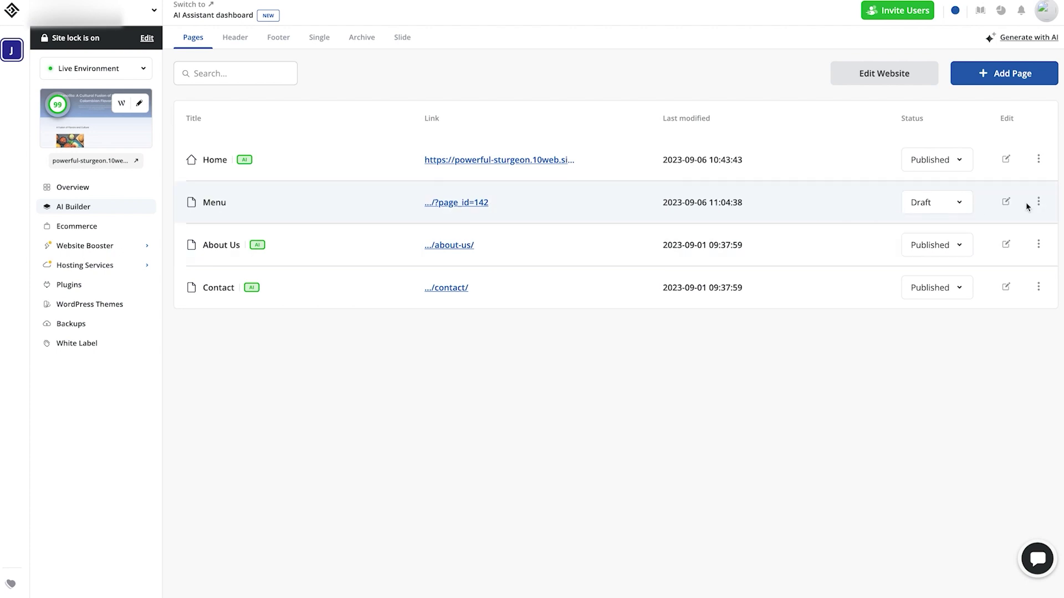
- View the draft Menu page on the site and highlight its "Our Menu" heading to check its legibility against the background photo
click(466, 204)
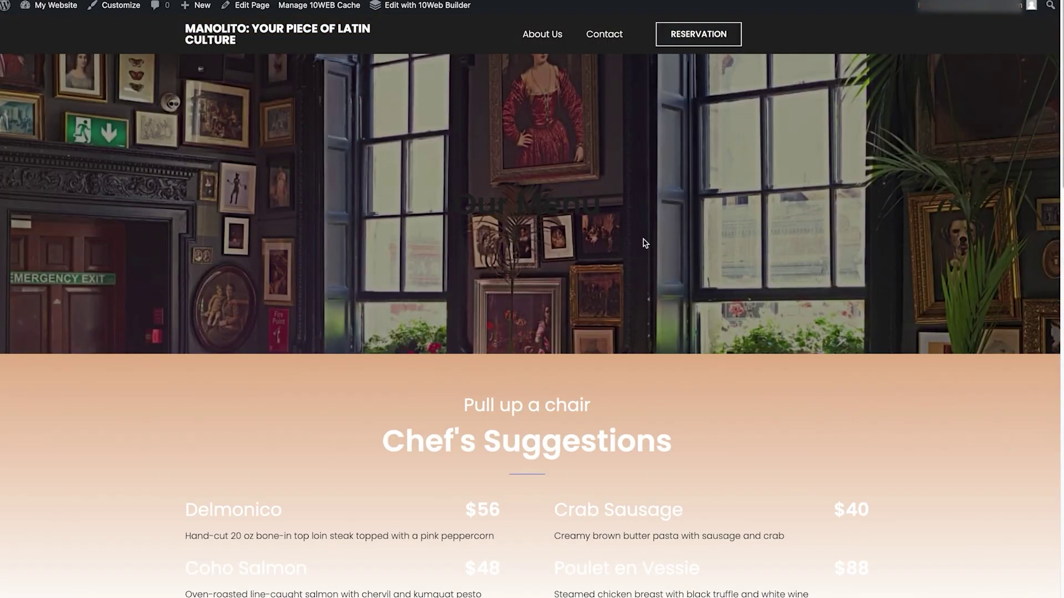
drag(603, 211, 428, 212)
click(506, 215)
drag(603, 210, 427, 200)
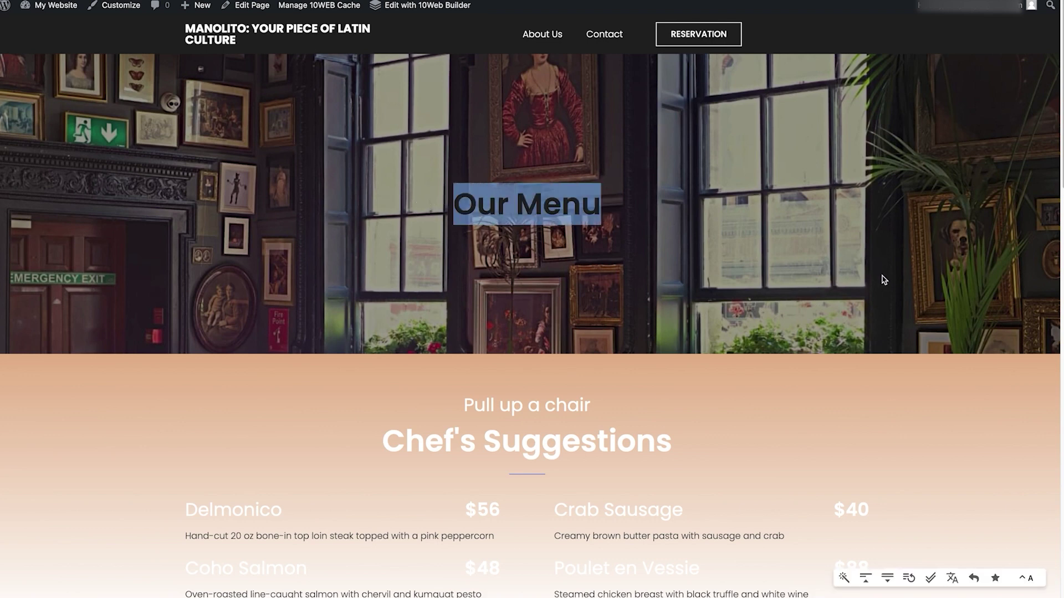
click(728, 176)
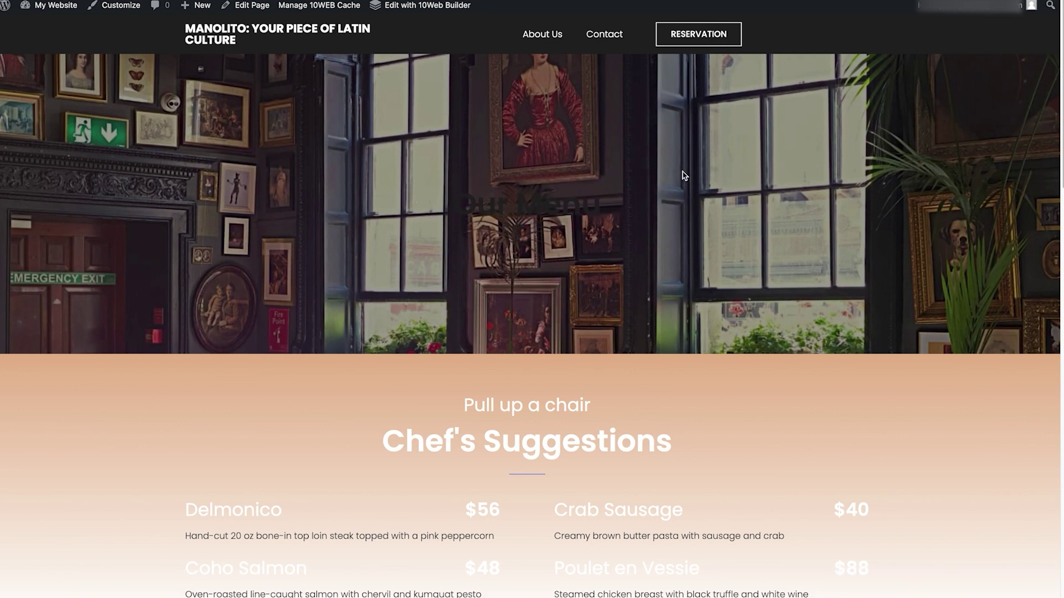
scroll(541, 335, down, 4)
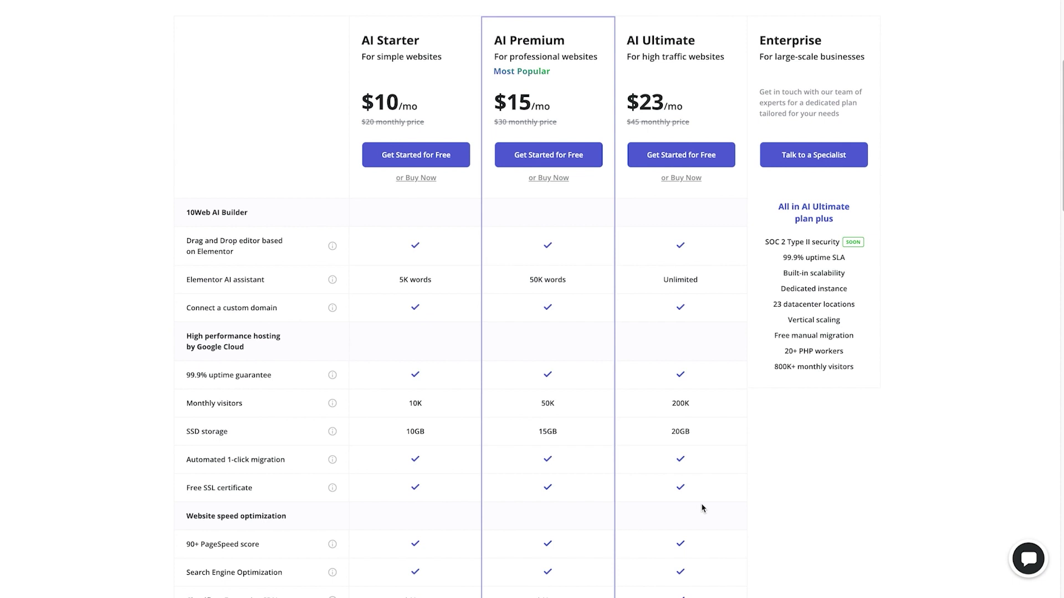
- Compare the annual prices and features of the Business plans on the 10Web pricing page
scroll(702, 508, up, 1)
scroll(702, 508, down, 2)
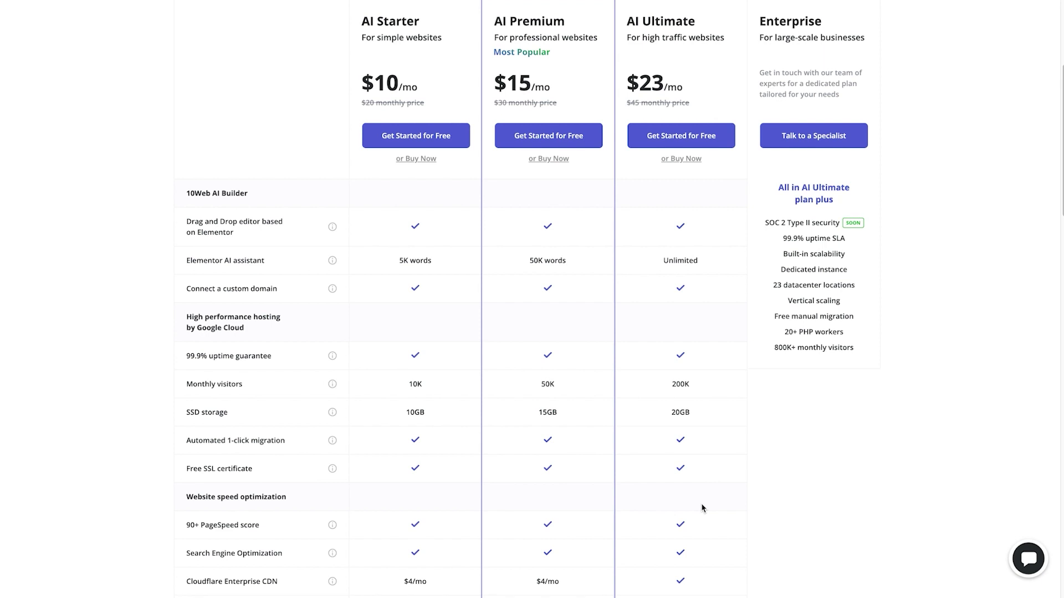
scroll(702, 505, down, 2)
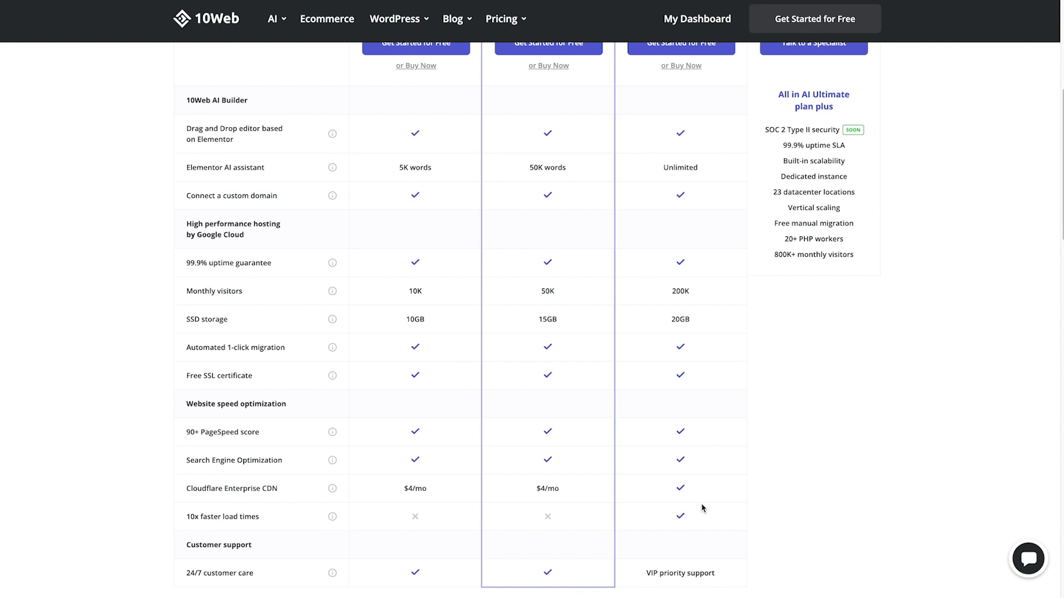
scroll(700, 503, up, 8)
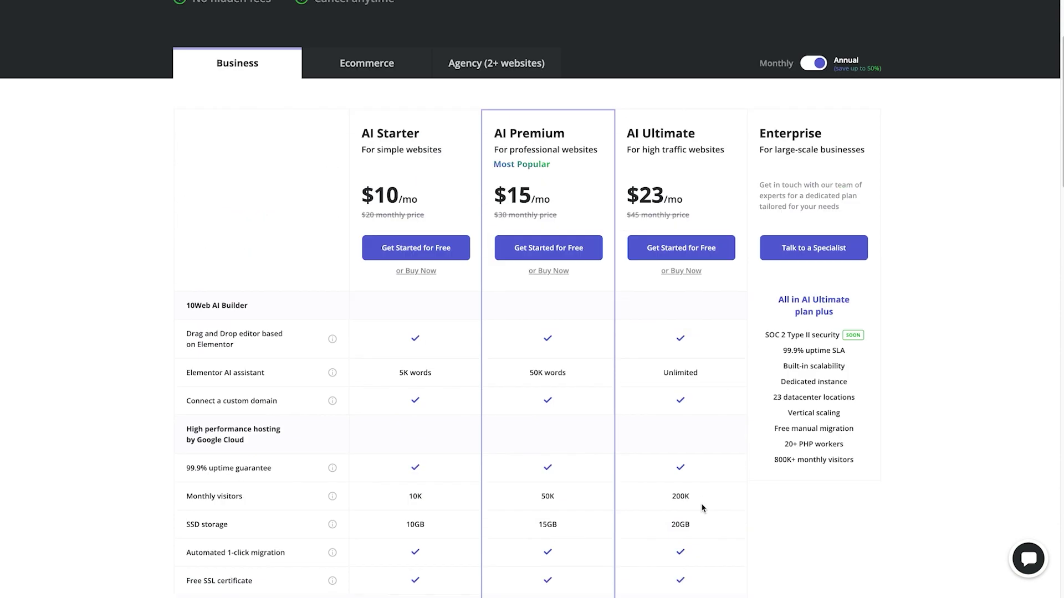
scroll(663, 280, down, 2)
scroll(662, 280, down, 1)
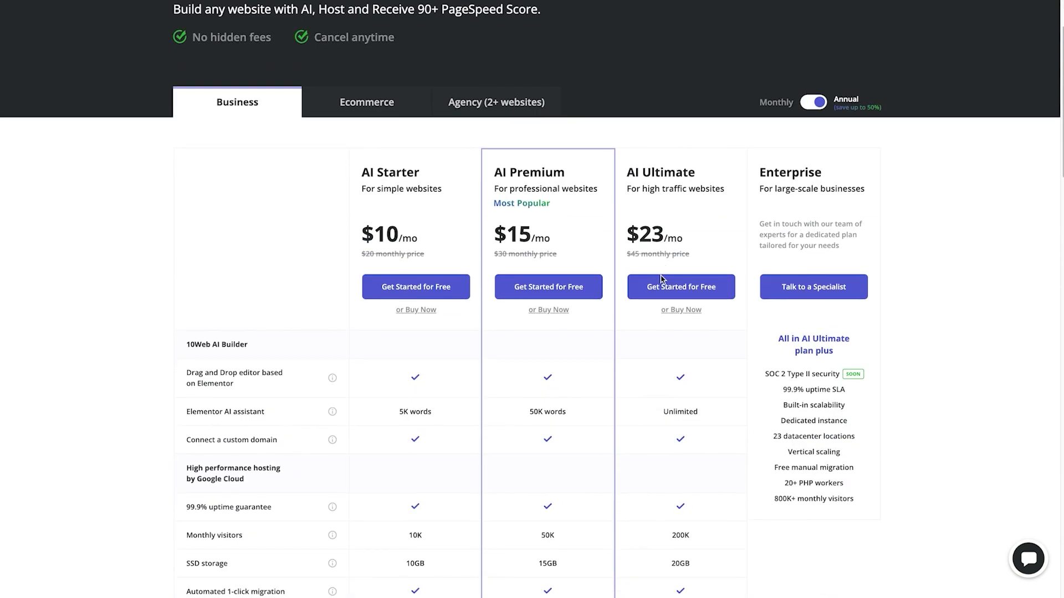